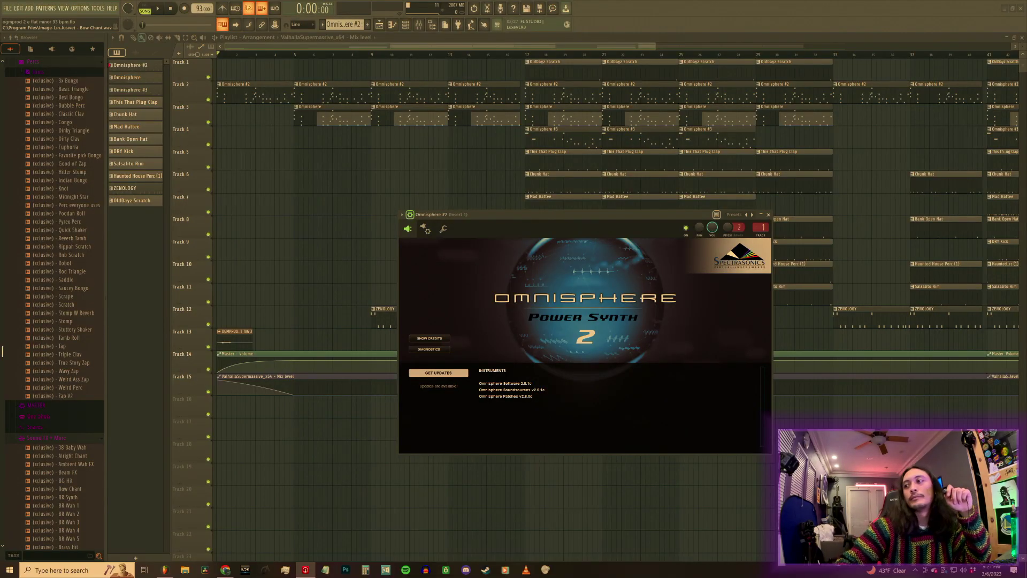
Close the Omnisphere plugin window and play the arrangement from the start, jumping to bar 5 and on to bar 17.
key(Escape)
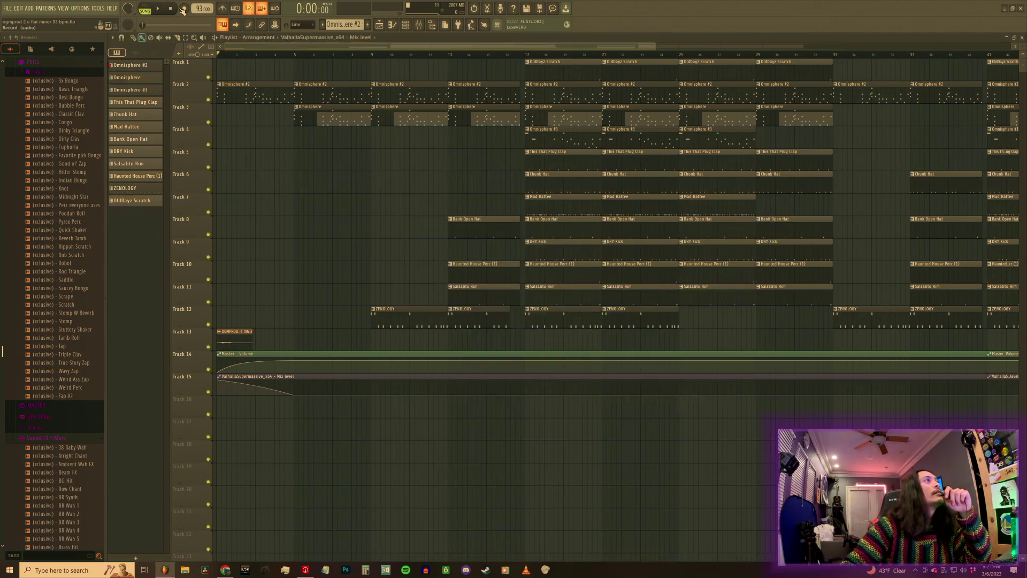
key(space)
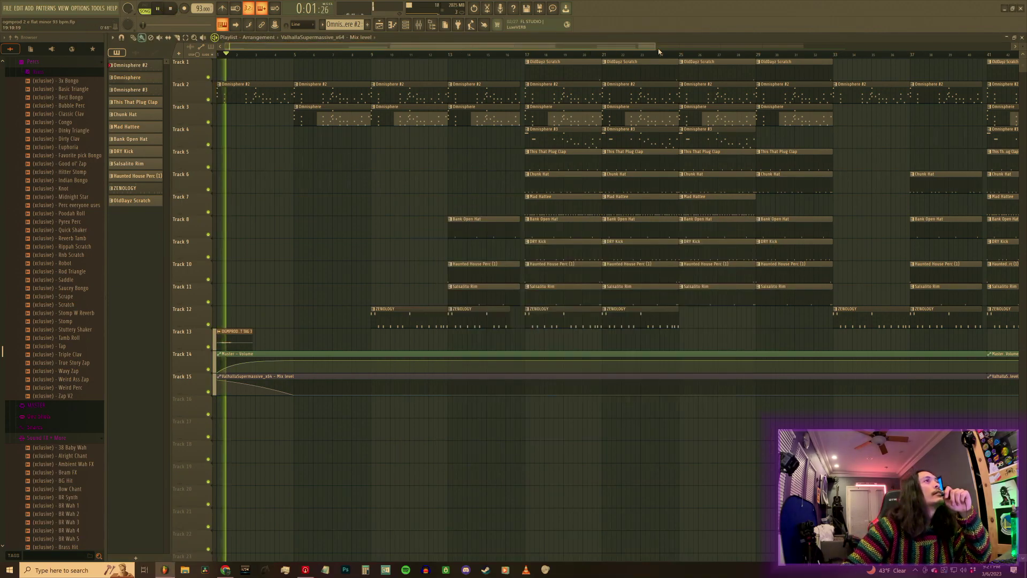
scroll(806, 52, down, 2)
scroll(805, 52, down, 1)
click(277, 54)
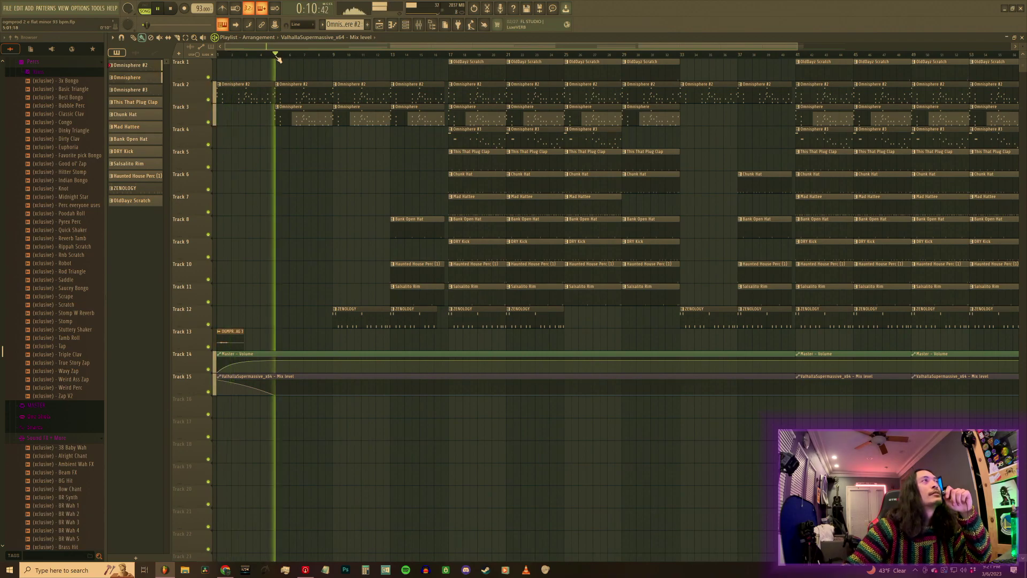
click(451, 55)
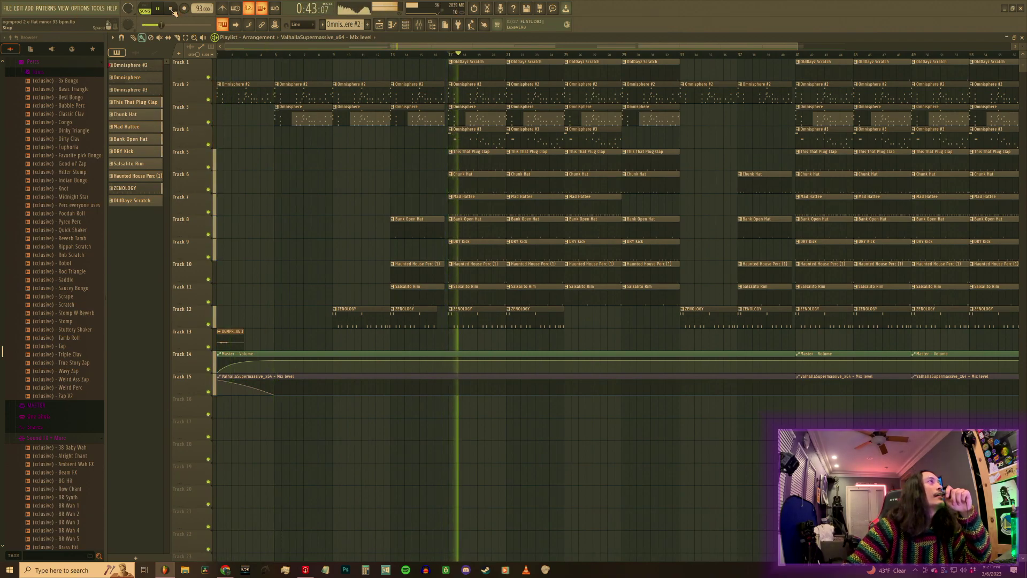
Look through the frequent folders and recent files in File Explorer, and stop the arrangement's playback.
click(185, 570)
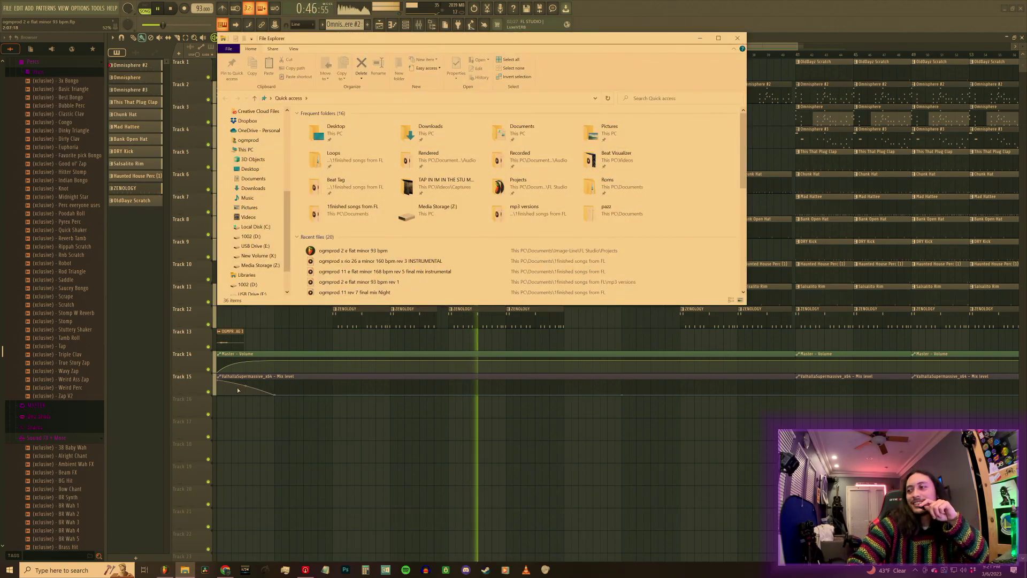
drag(380, 42, 478, 220)
scroll(444, 348, down, 2)
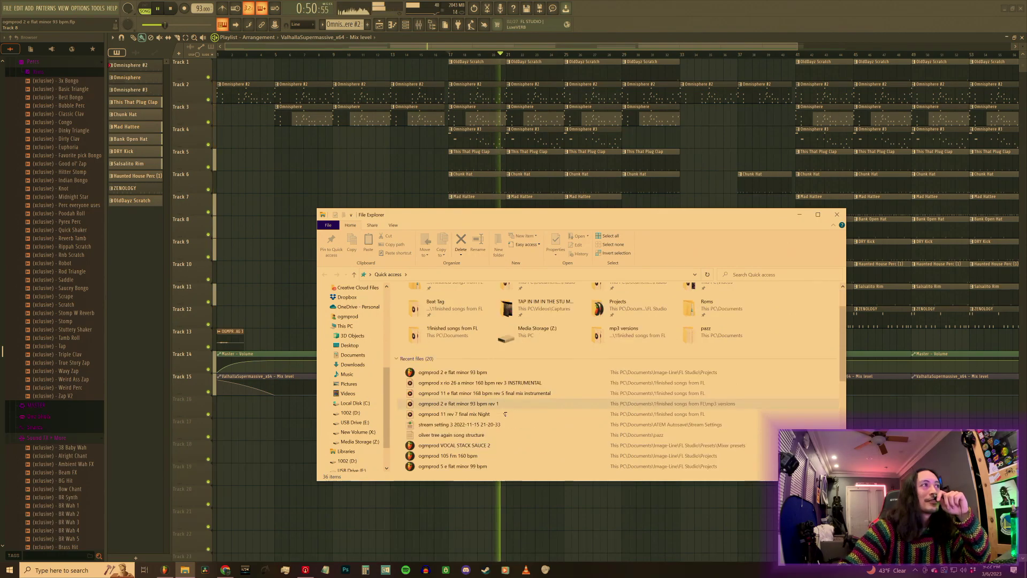
scroll(374, 363, up, 5)
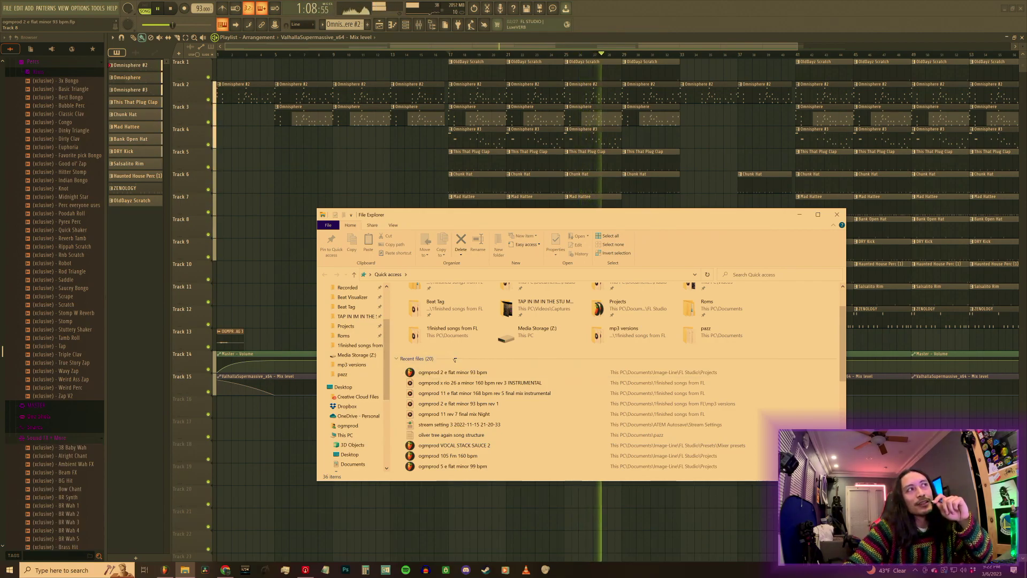
scroll(455, 362, up, 2)
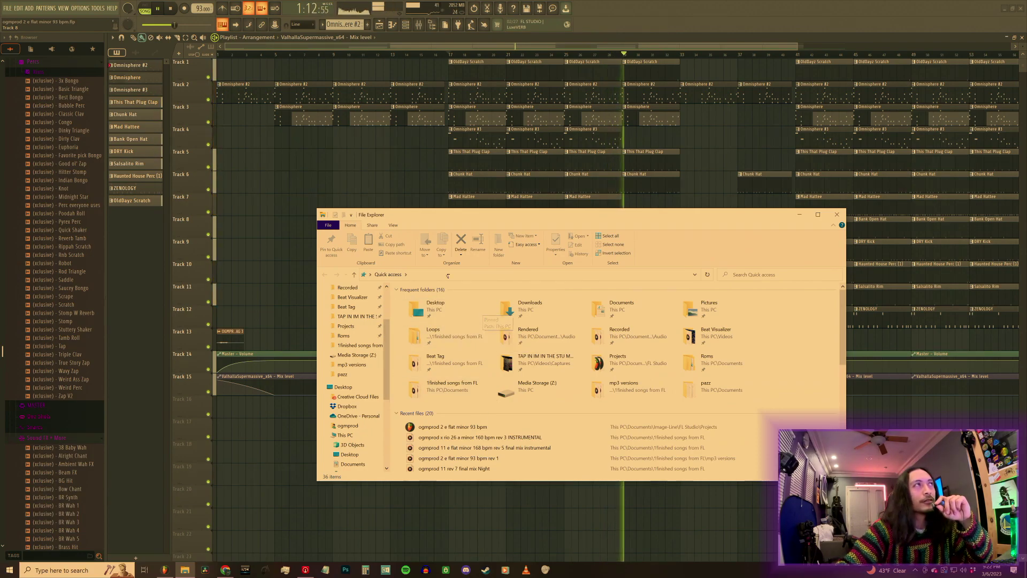
click(171, 9)
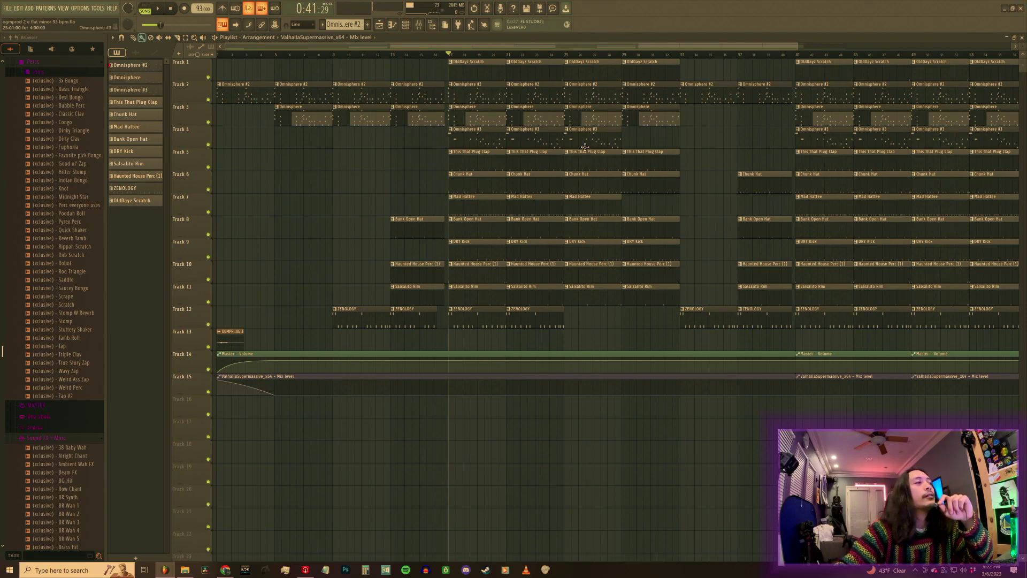
Preview "ogmprod 3 d minor 170 bpm rev 1" and "ogmprod 1 a minor 172 bpm rev 1 hook only" from the mp3 versions folder.
click(185, 570)
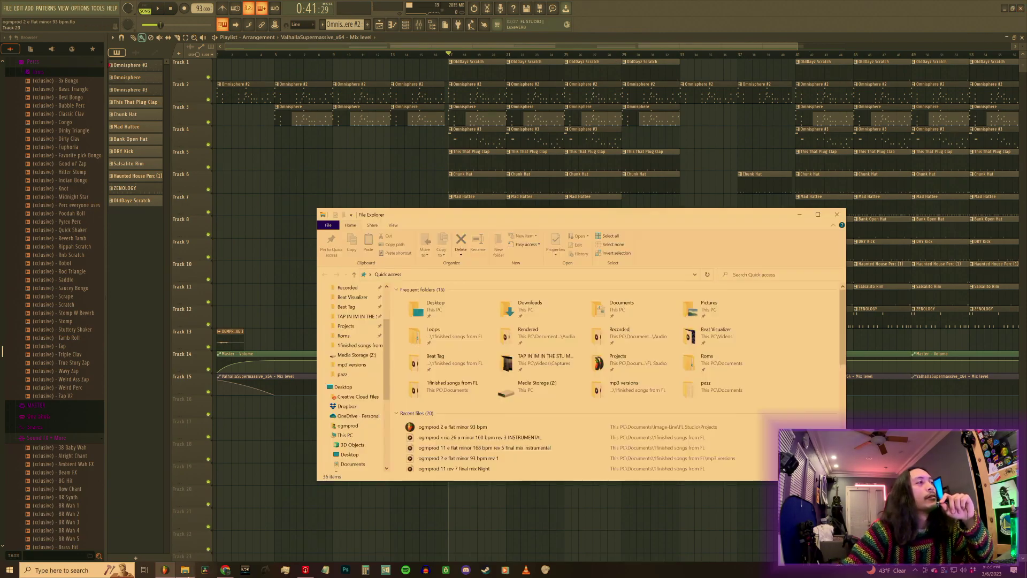
click(354, 364)
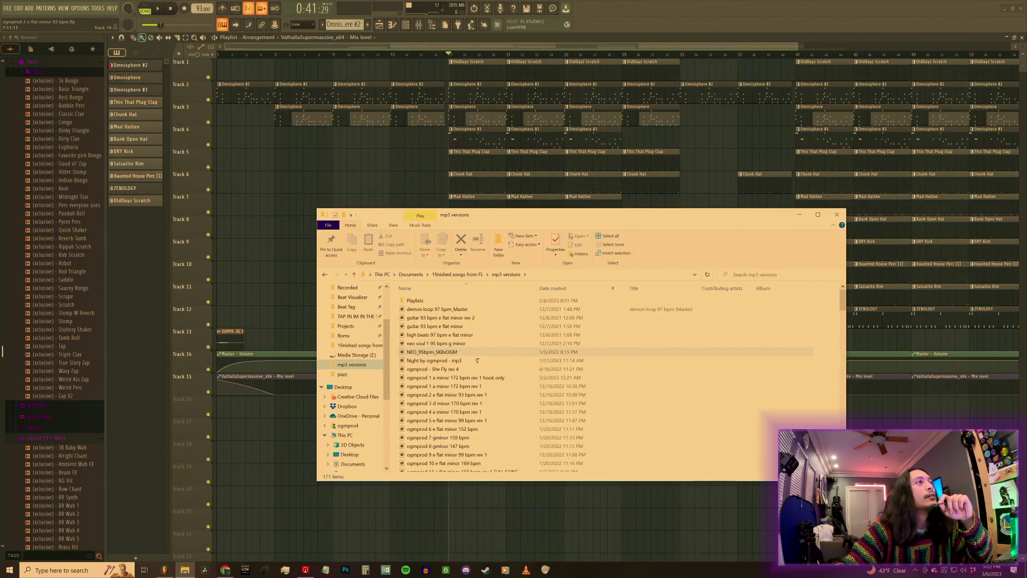
double_click(491, 405)
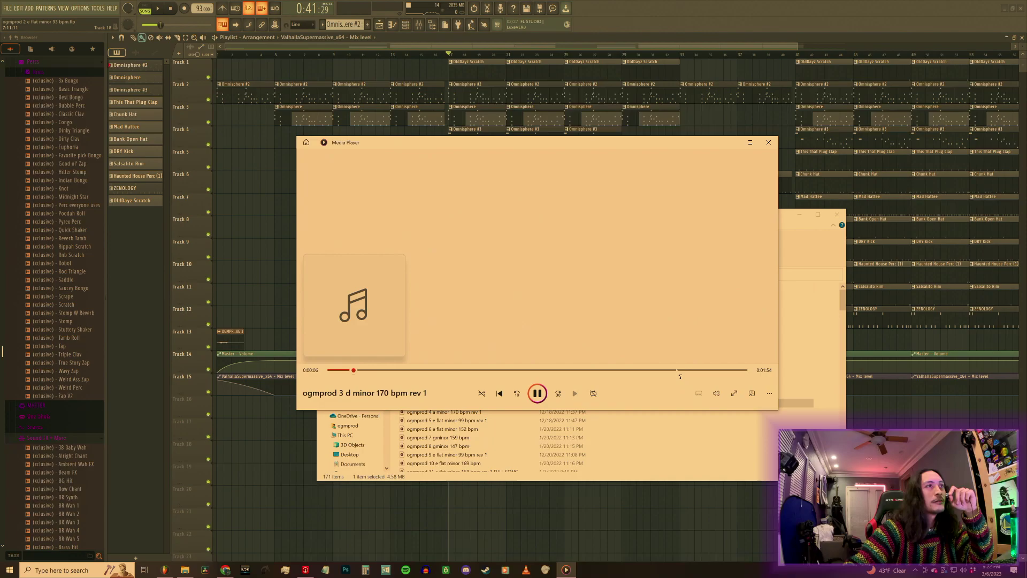
click(716, 401)
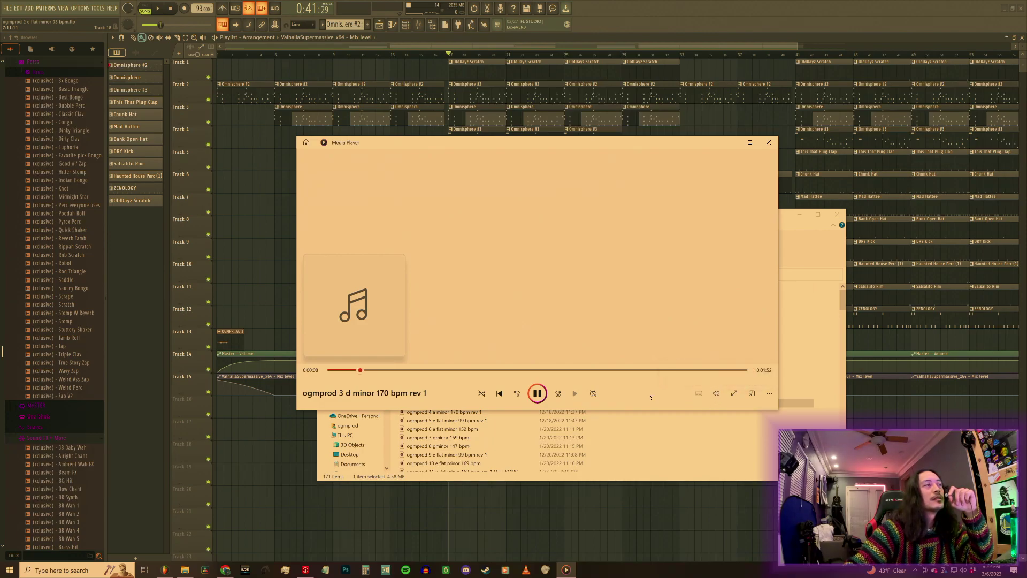
click(768, 143)
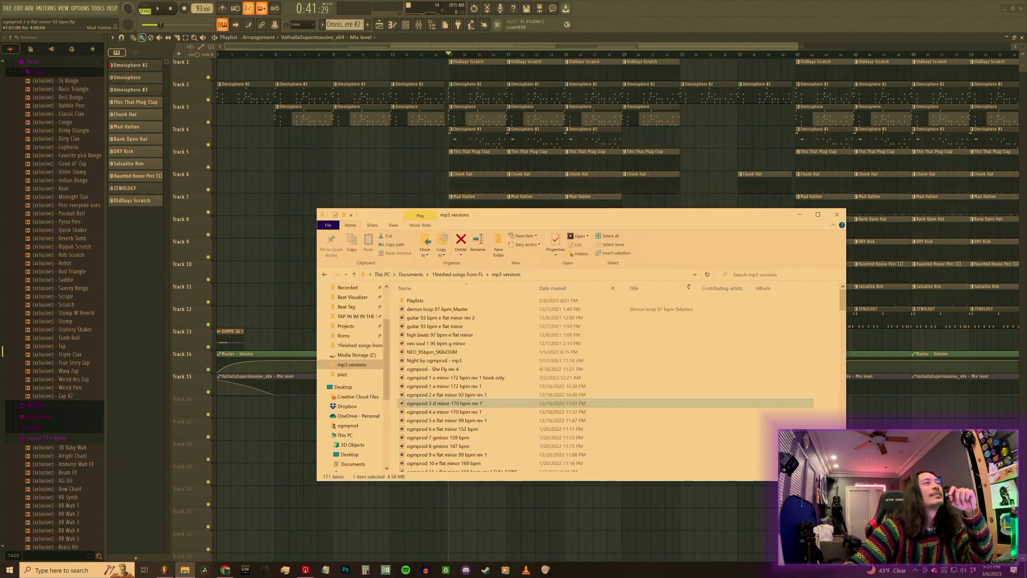
double_click(495, 377)
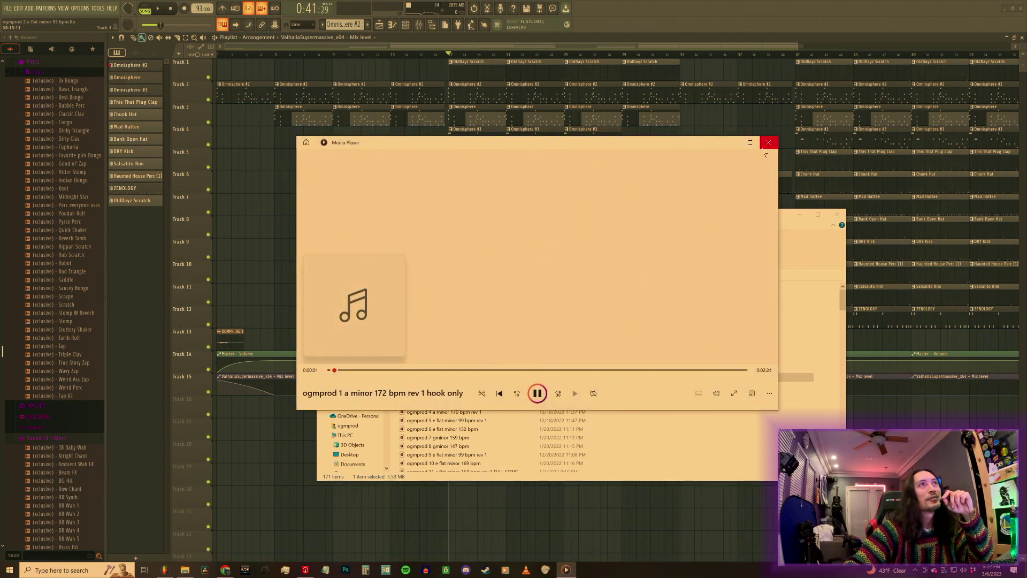
click(768, 144)
Open the project "ogmprod 1 a minor 172 bpm" and close its HalfTime plugin window.
click(7, 8)
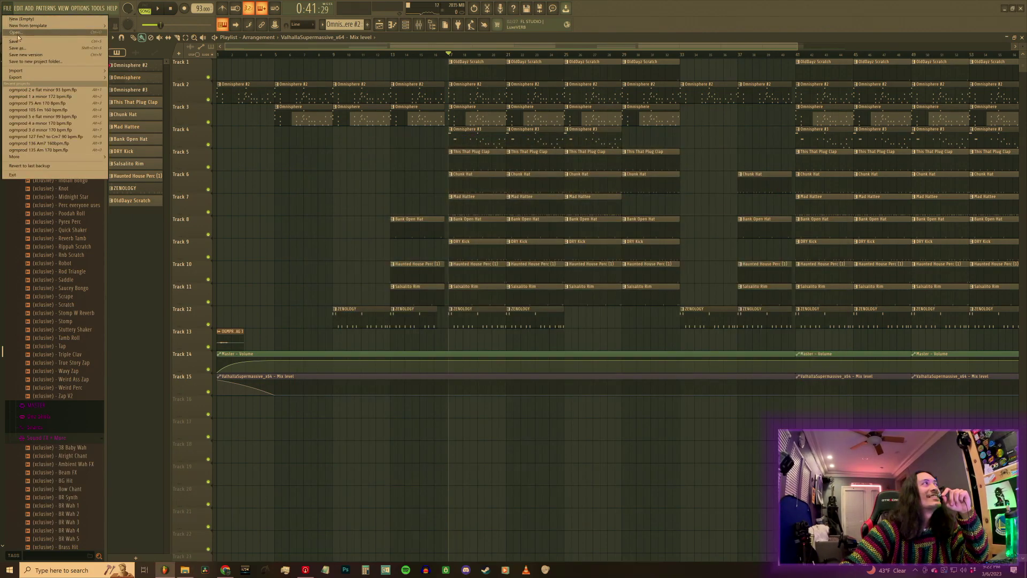
click(18, 35)
click(510, 385)
click(637, 447)
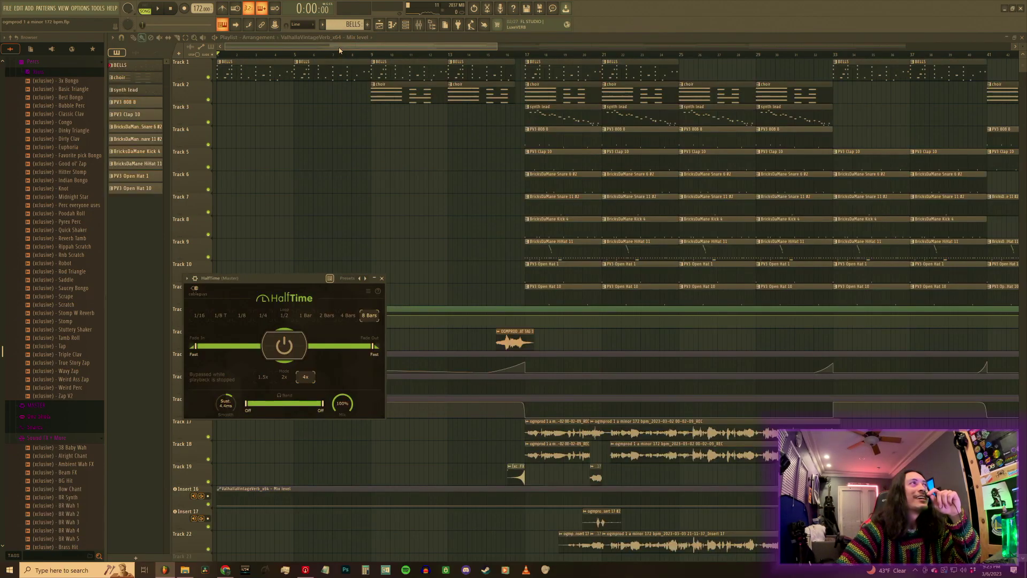
key(Escape)
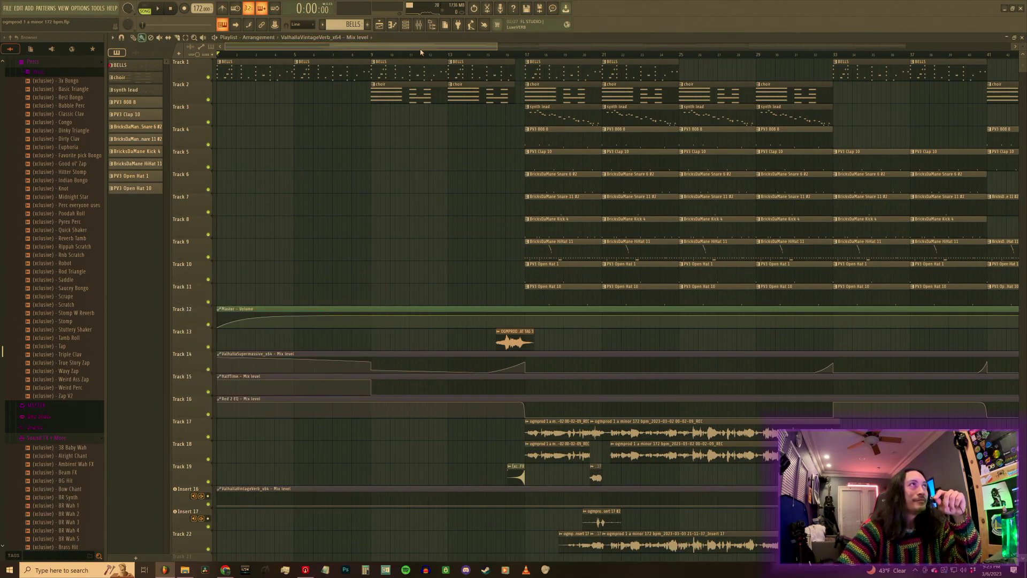
Review the playing arrangement, stop playback and fit the whole song's length in the playlist.
drag(495, 50, 788, 62)
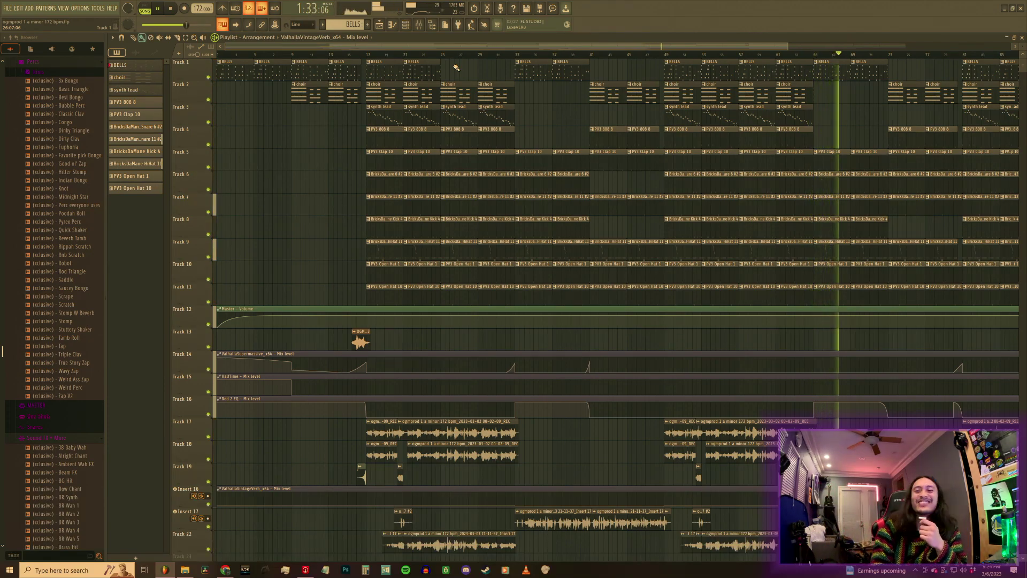
key(space)
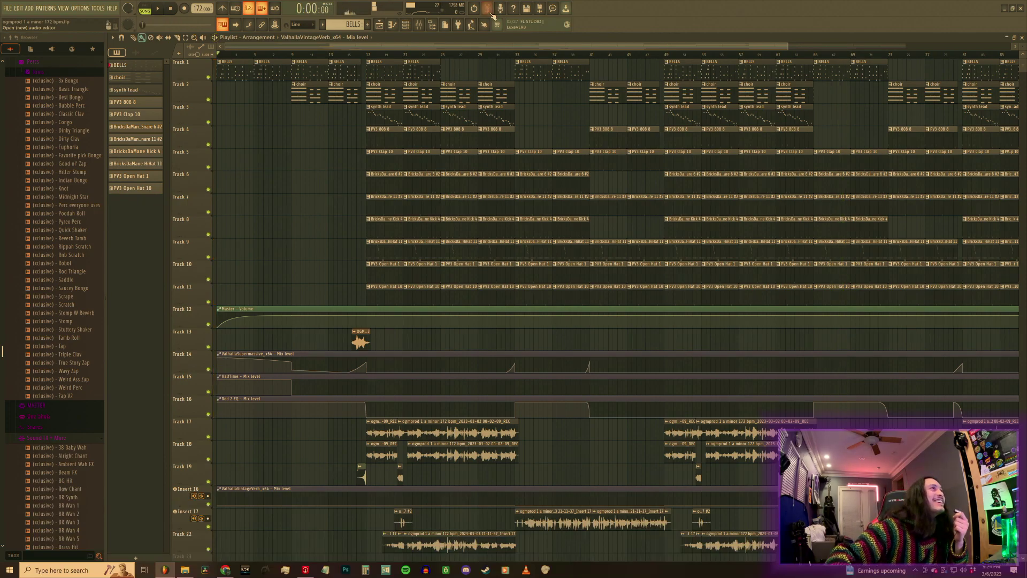
drag(789, 47, 996, 47)
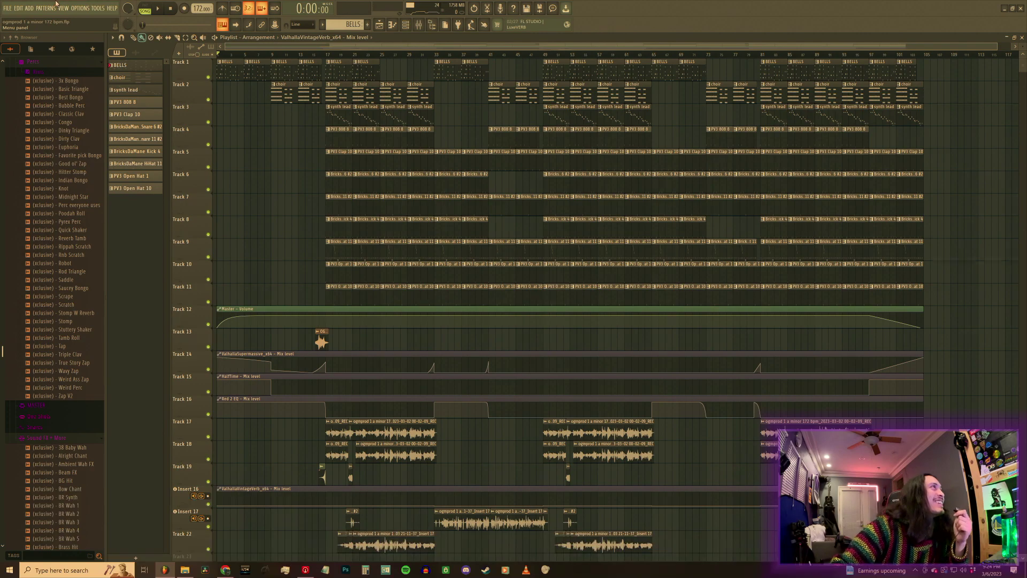
Open the project "ogmprod 3 d minor 170 bpm" without saving the current one, and dismiss the missing plugin notice.
click(7, 8)
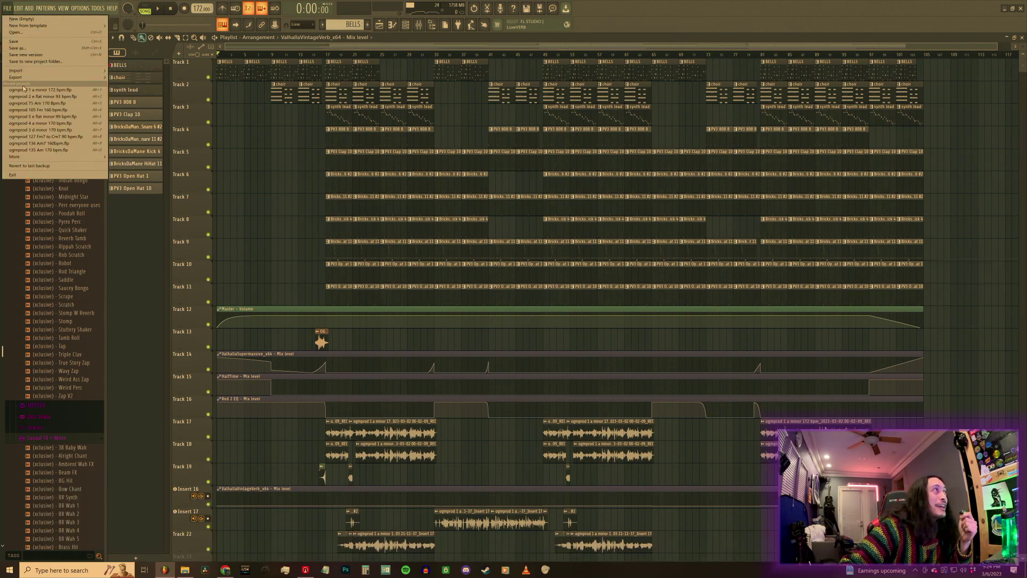
click(14, 32)
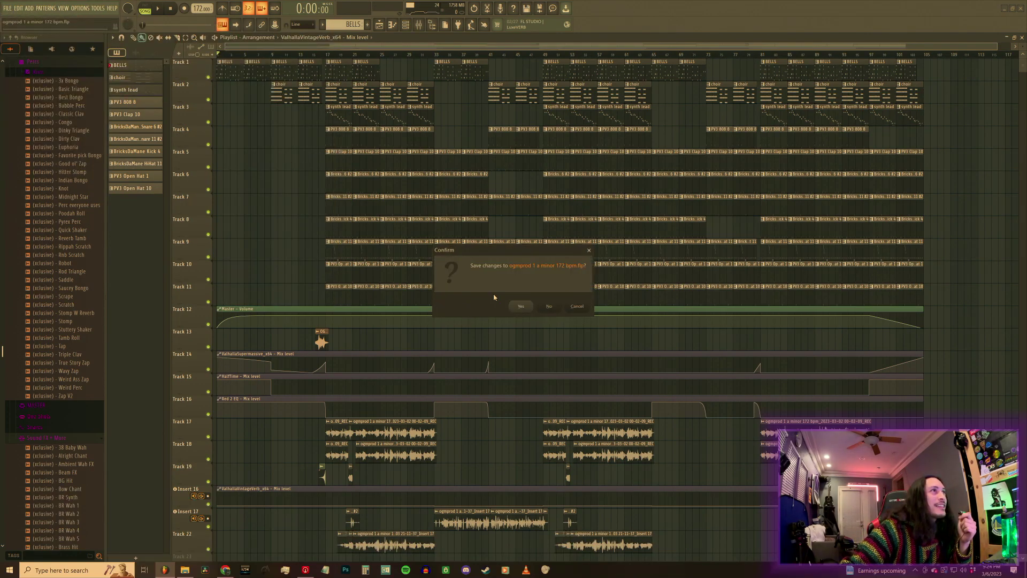
click(547, 307)
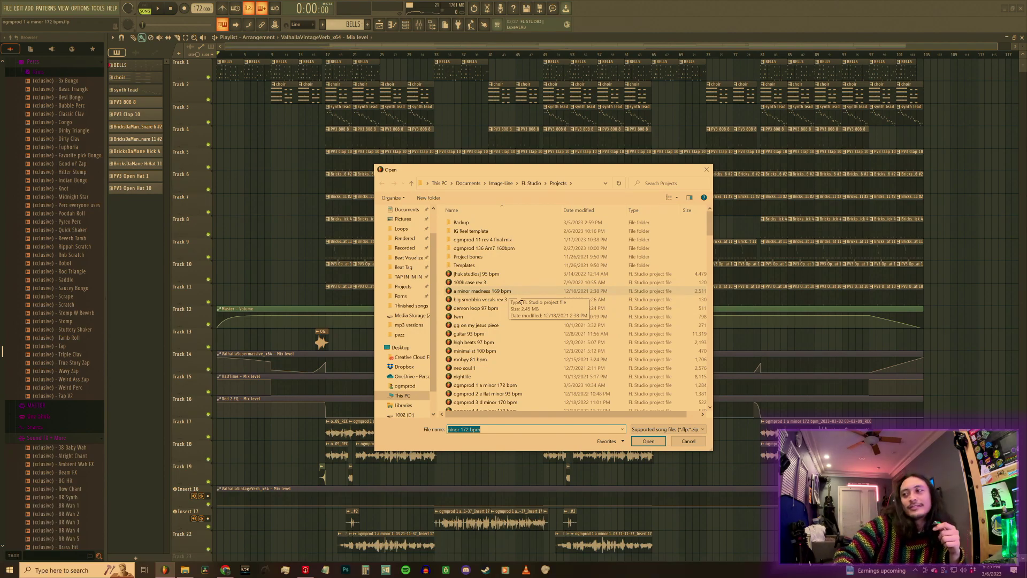
scroll(548, 356, down, 1)
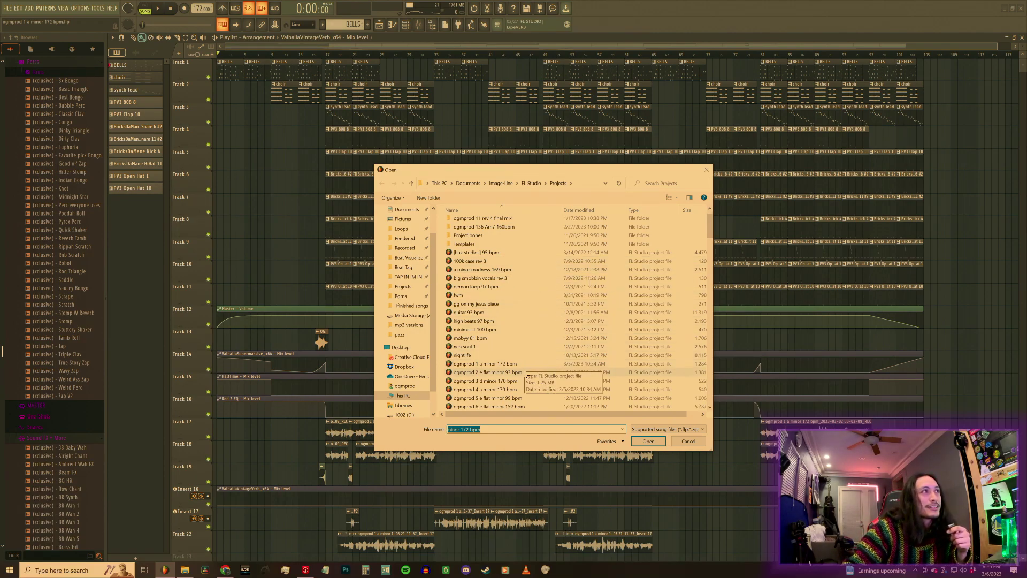
click(535, 380)
click(642, 441)
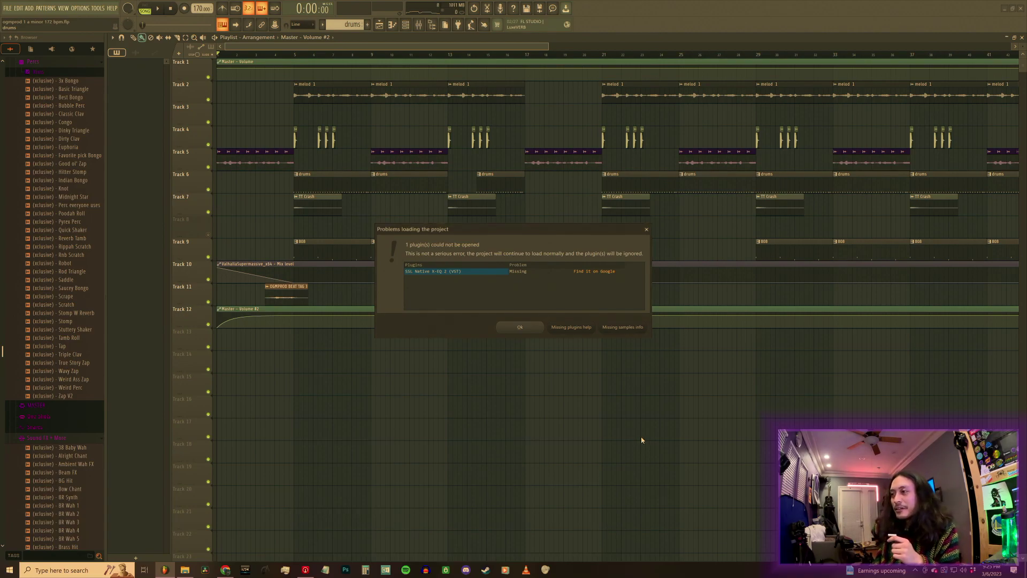
click(511, 328)
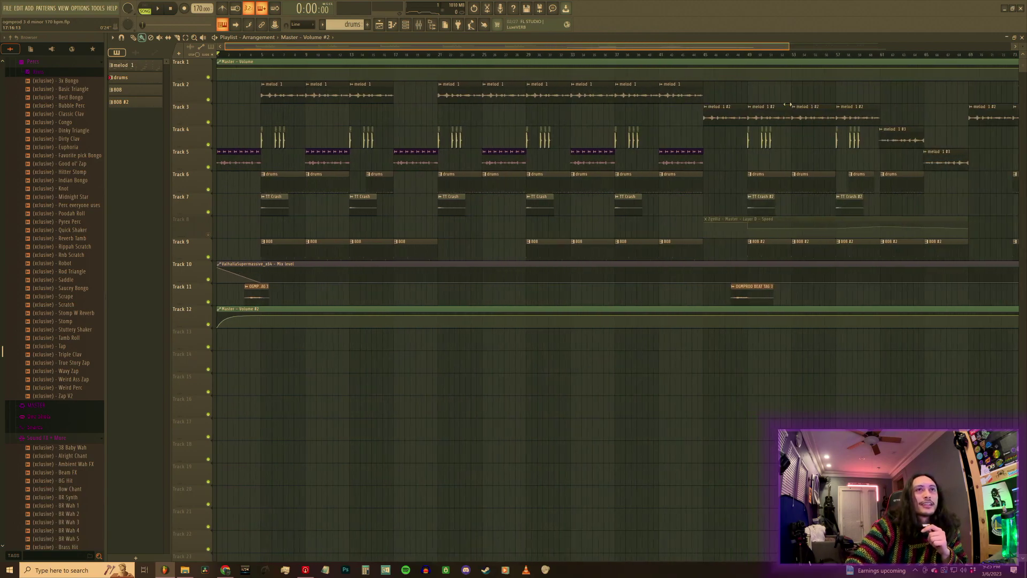
Examine the full d minor arrangement during playback and check its mixer tracks, closing the mixer when done.
scroll(788, 104, down, 4)
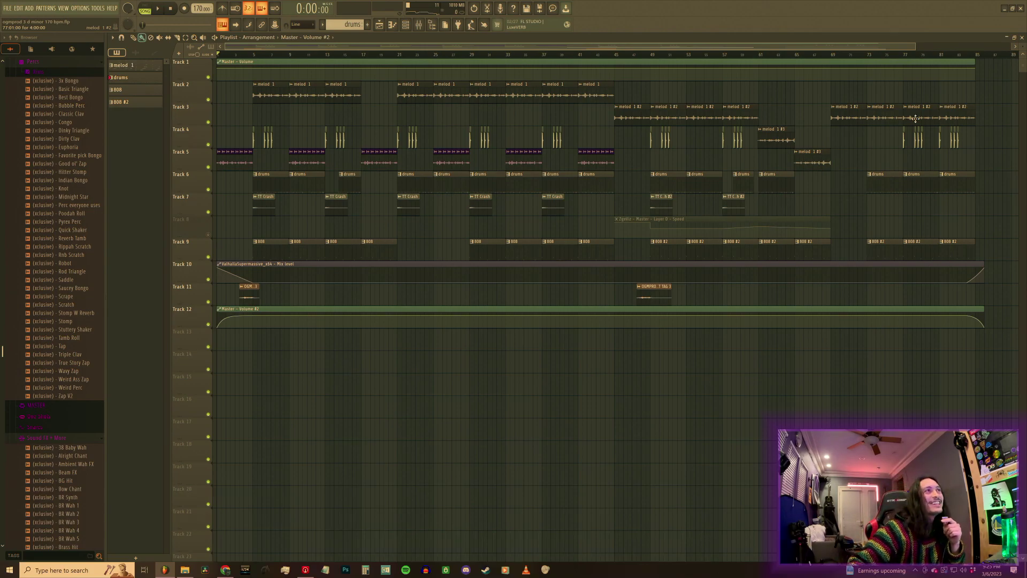
mouse_move(915, 48)
mouse_down()
mouse_move(924, 49)
mouse_move(846, 43)
mouse_move(902, 53)
mouse_up()
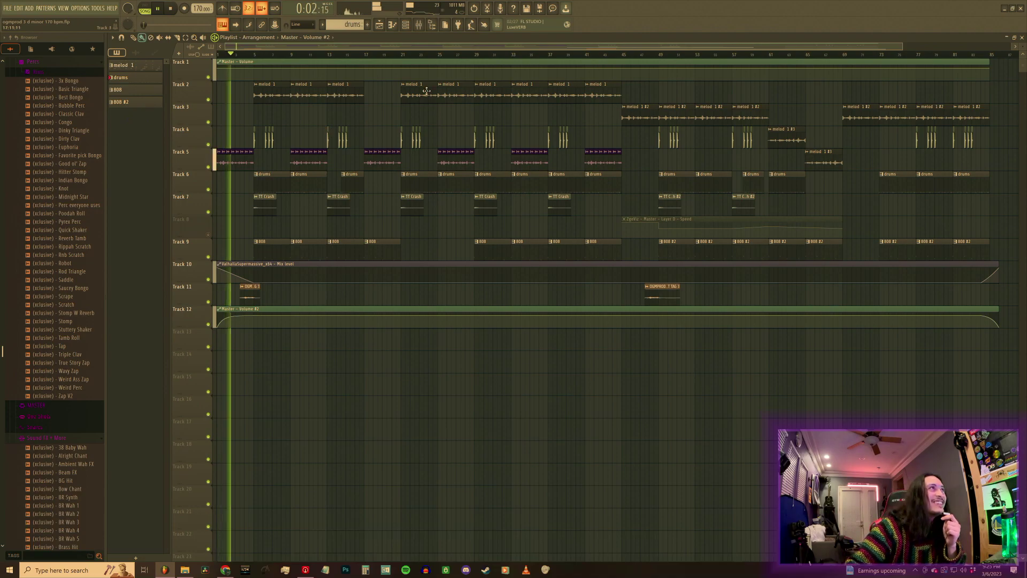
key(F9)
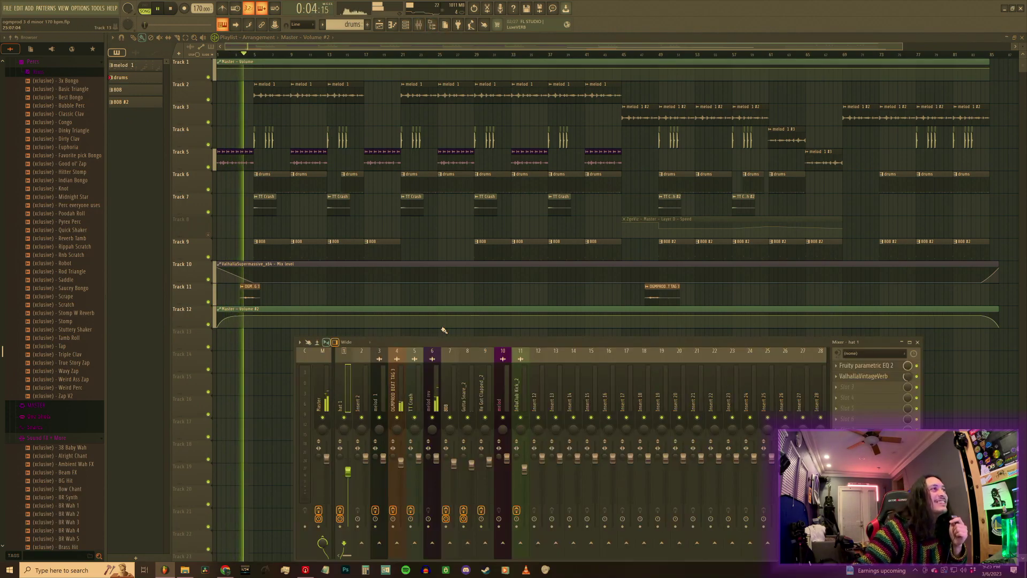
drag(450, 339, 427, 334)
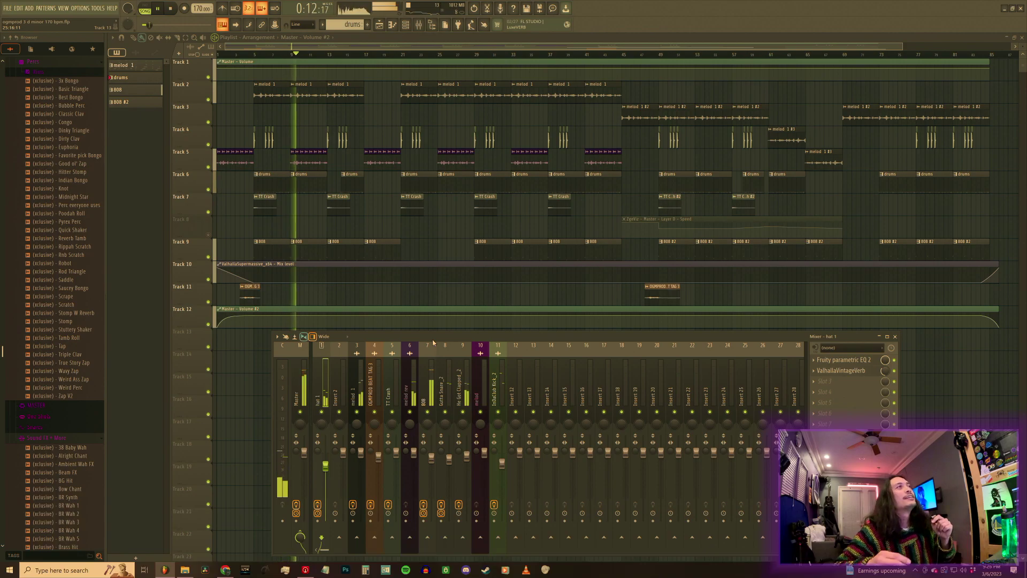
key(F9)
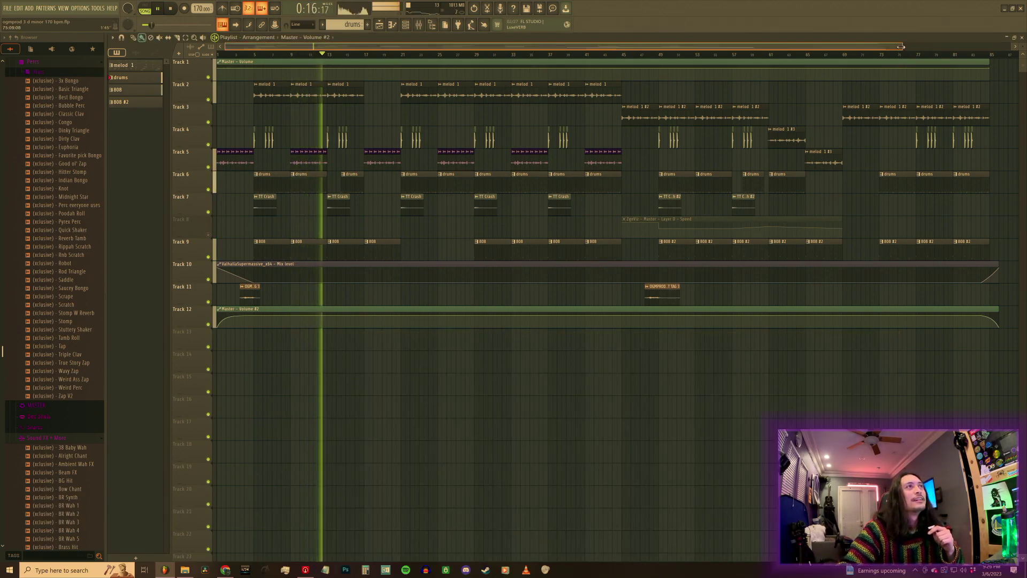
Play the arrangement from bar 5, where the drums enter, and from bar 45, where the second melody section begins.
drag(903, 46, 882, 46)
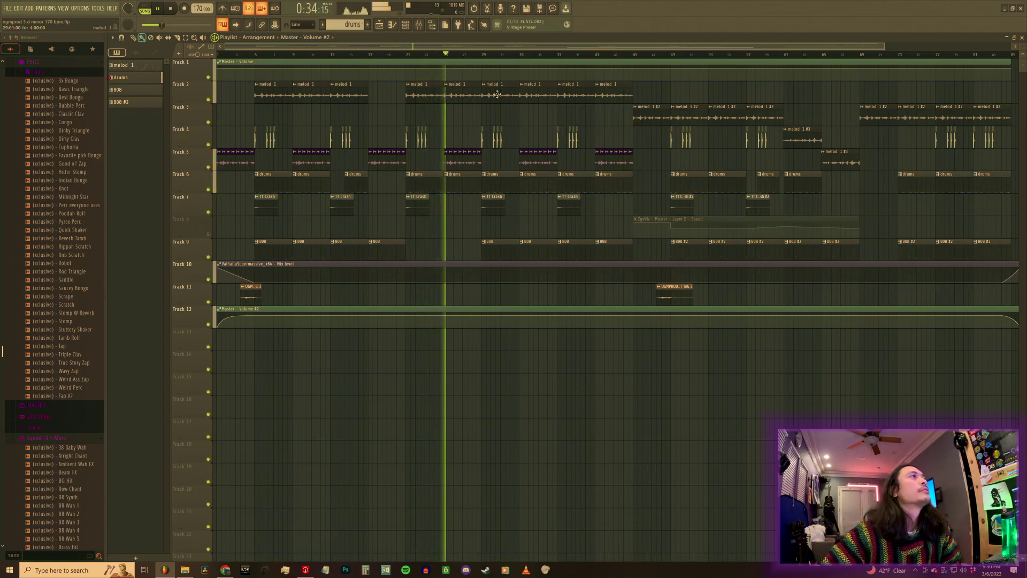
click(251, 56)
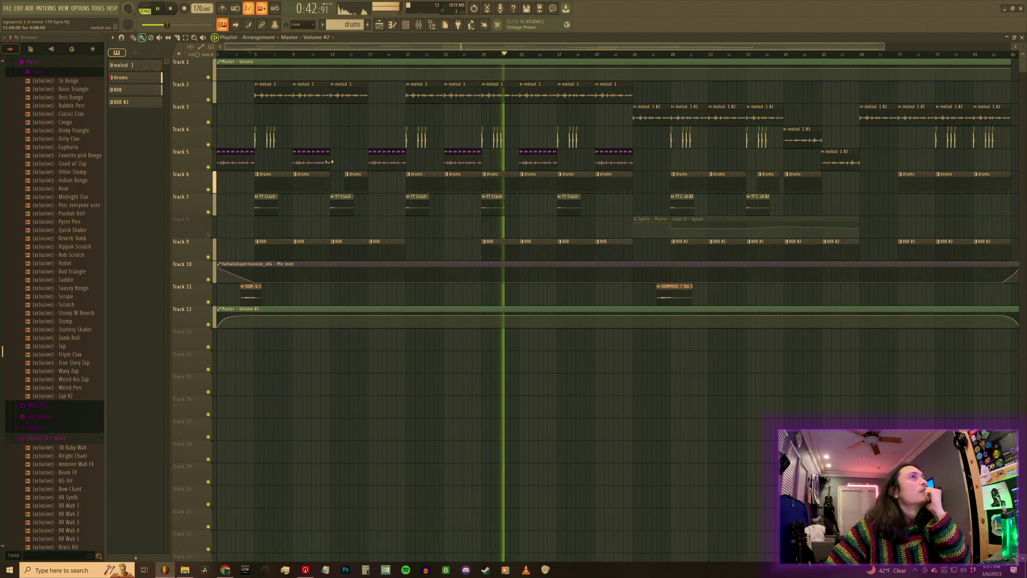
click(631, 56)
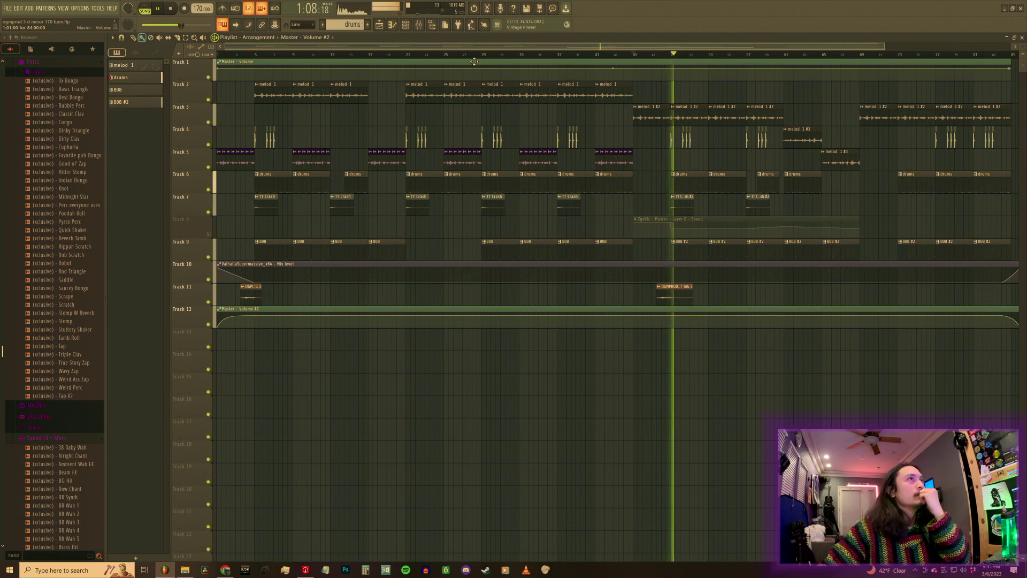
Play from bar 29 and stop, select the melody, drum, crash and 808 clips before bar 29, and delete them.
click(483, 56)
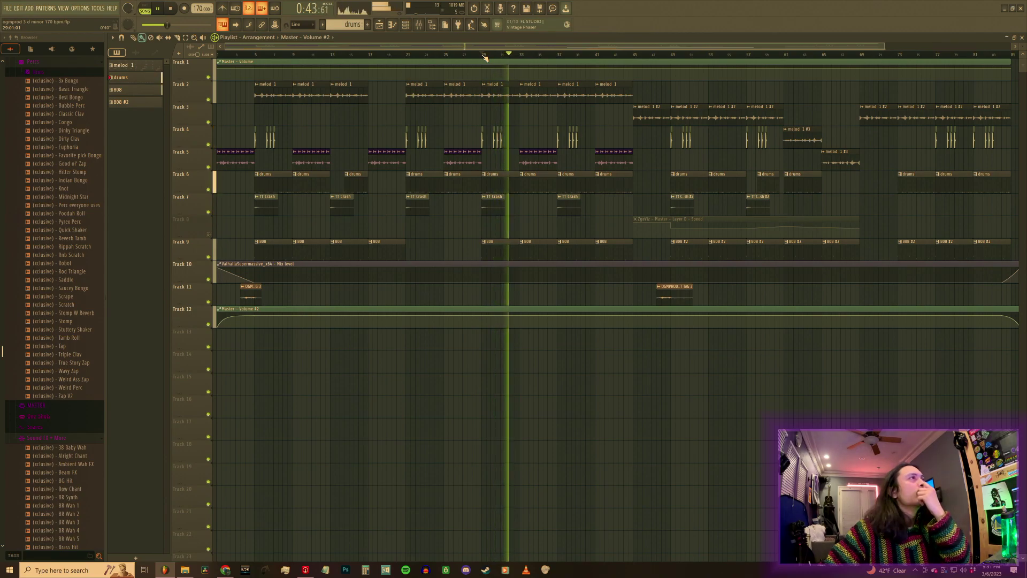
key(space)
drag(470, 239, 344, 84)
drag(473, 261, 417, 81)
drag(478, 258, 213, 96)
key(Delete)
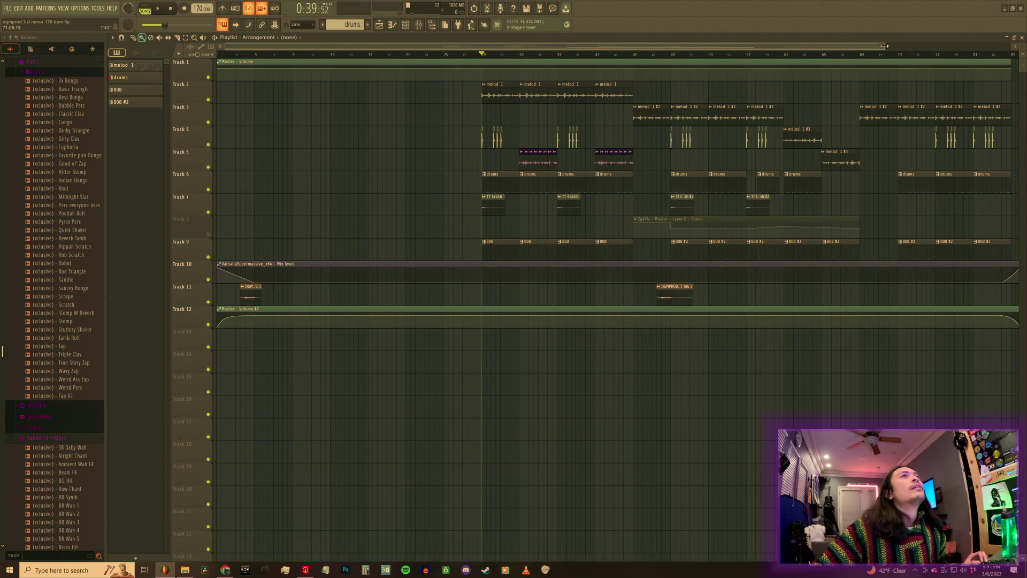
Slice the long automation clips on tracks 1, 10 and 12 at bars 5 and 29 and delete the pieces between.
drag(883, 46, 894, 49)
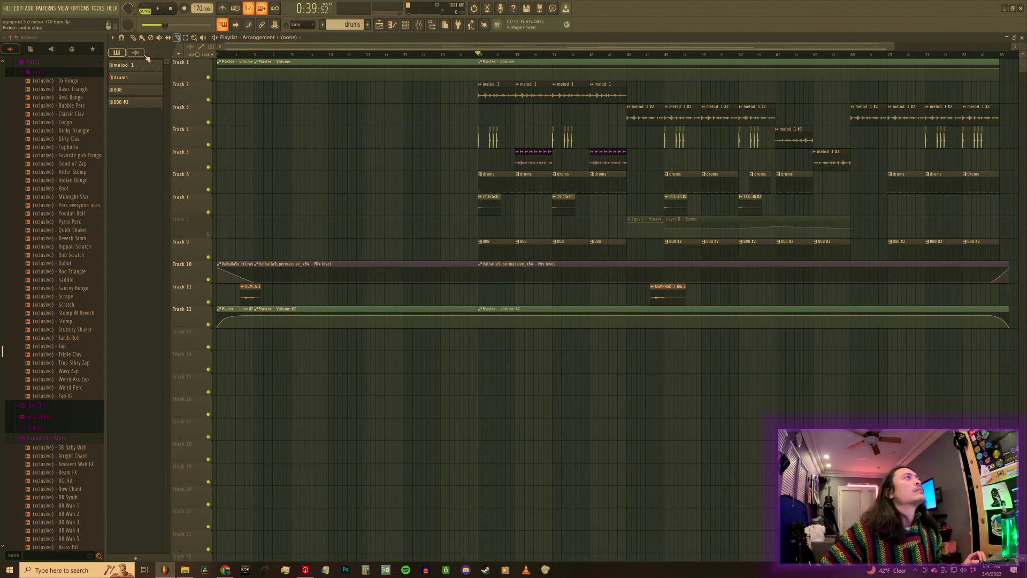
right_click(310, 72)
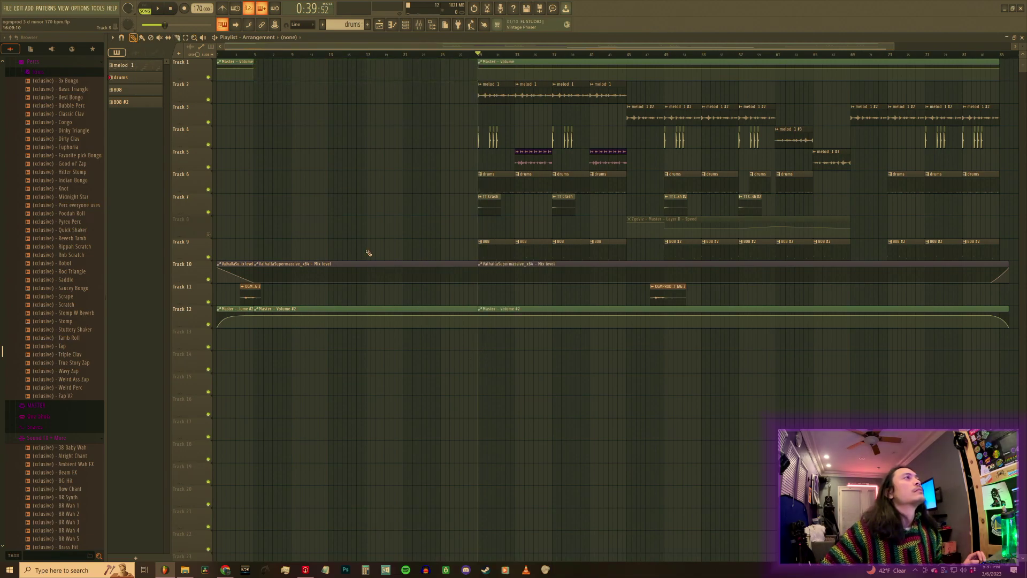
right_click(350, 273)
right_click(342, 313)
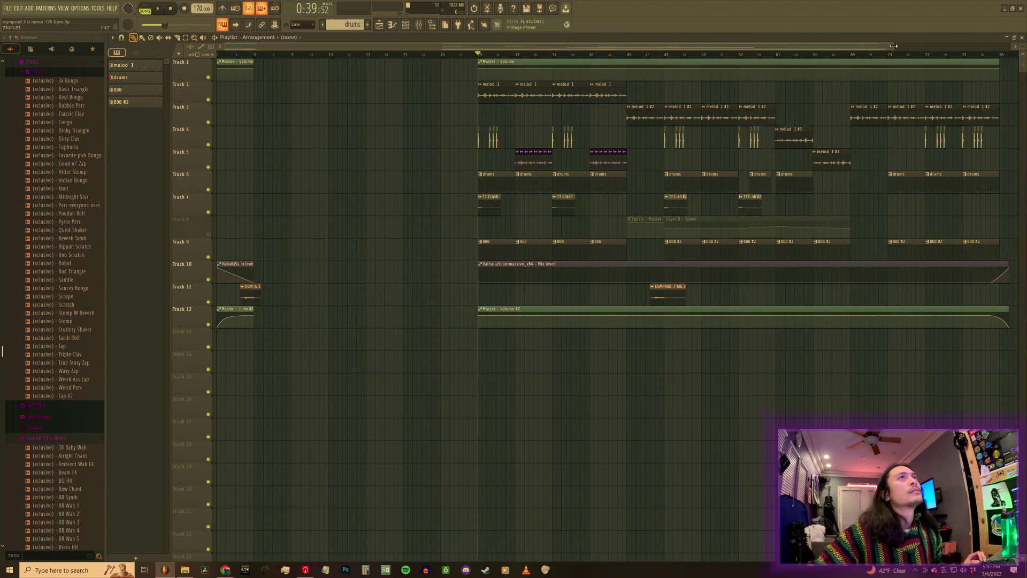
Select all clips and automation from bar 29 onward and move them back to start at bar 5.
drag(893, 46, 933, 46)
drag(956, 282, 447, 58)
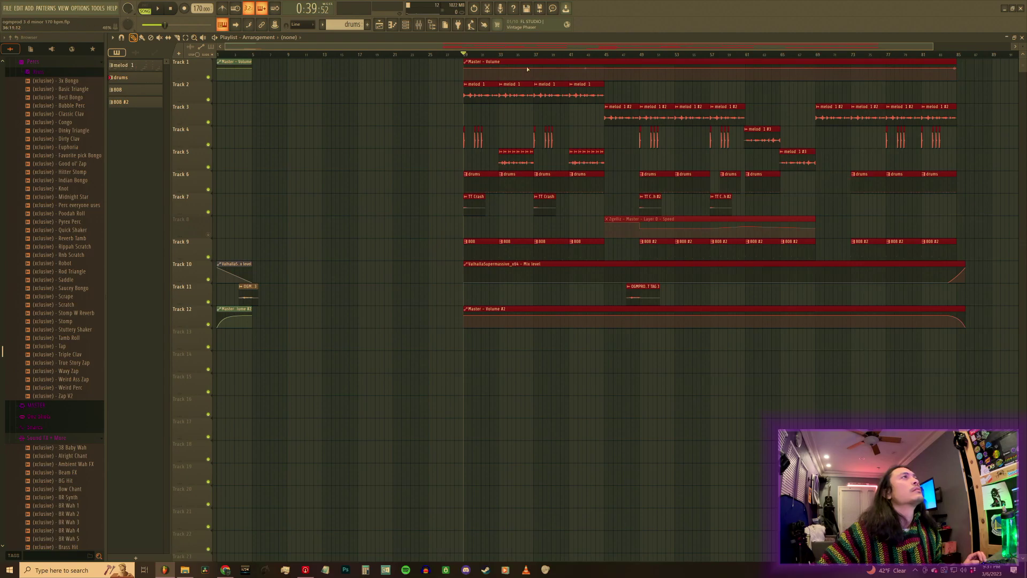
drag(514, 62, 303, 61)
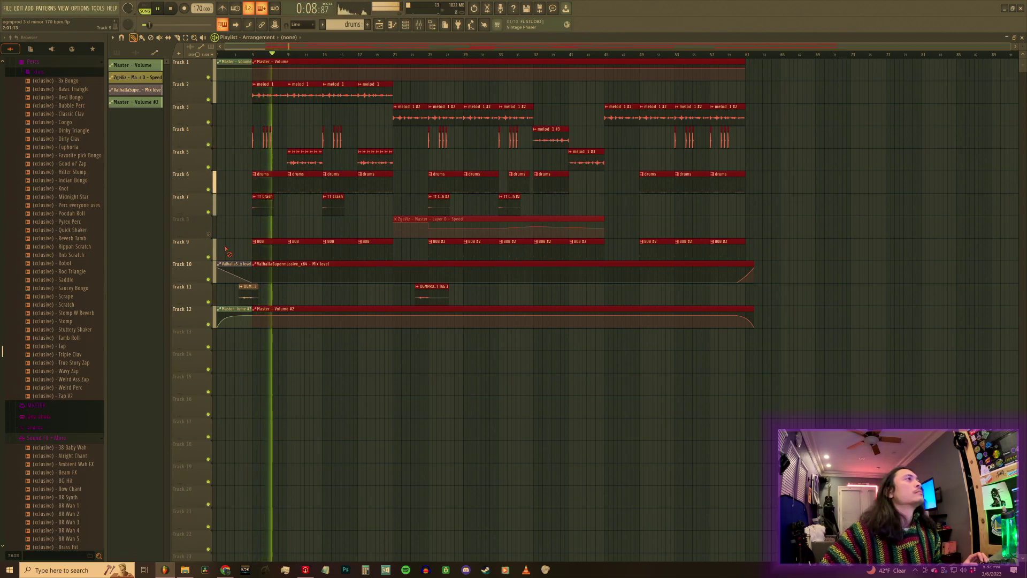
Delete the intro automation pieces and the first producer tag, move the remaining arrangement to start at bar 1, and play it.
right_click(221, 278)
right_click(228, 75)
drag(801, 393, 270, 27)
drag(271, 63, 250, 63)
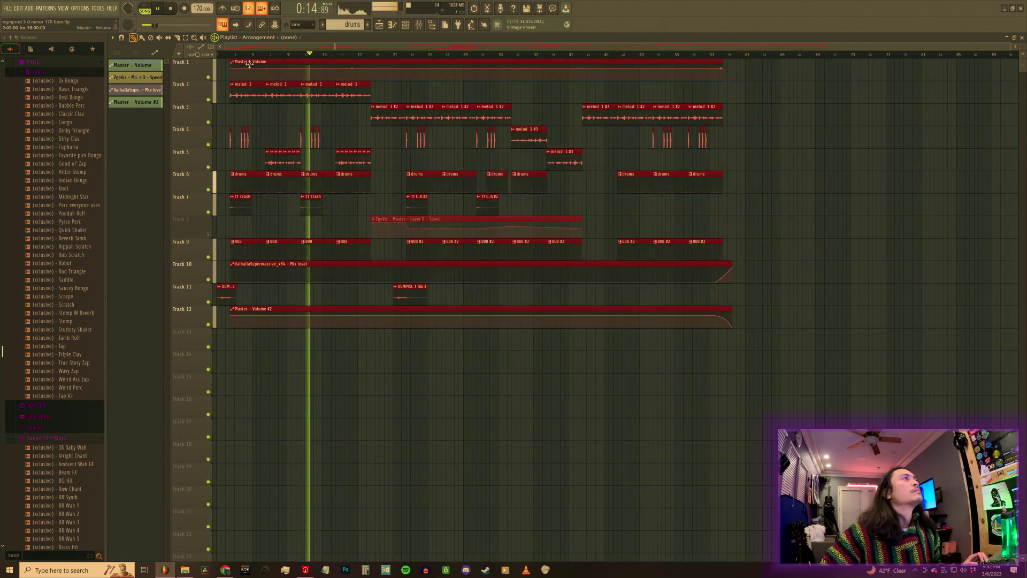
key(space)
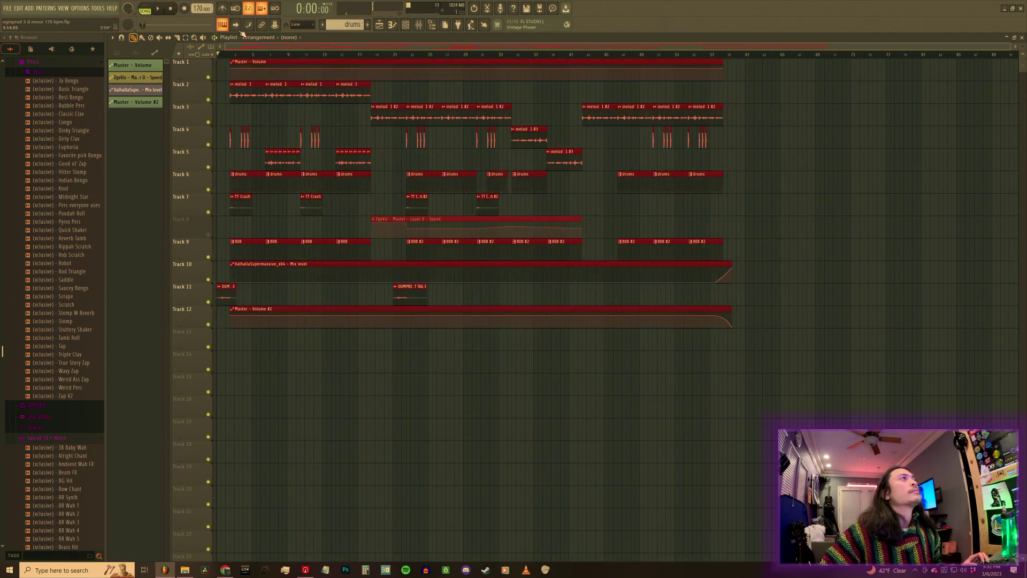
key(space)
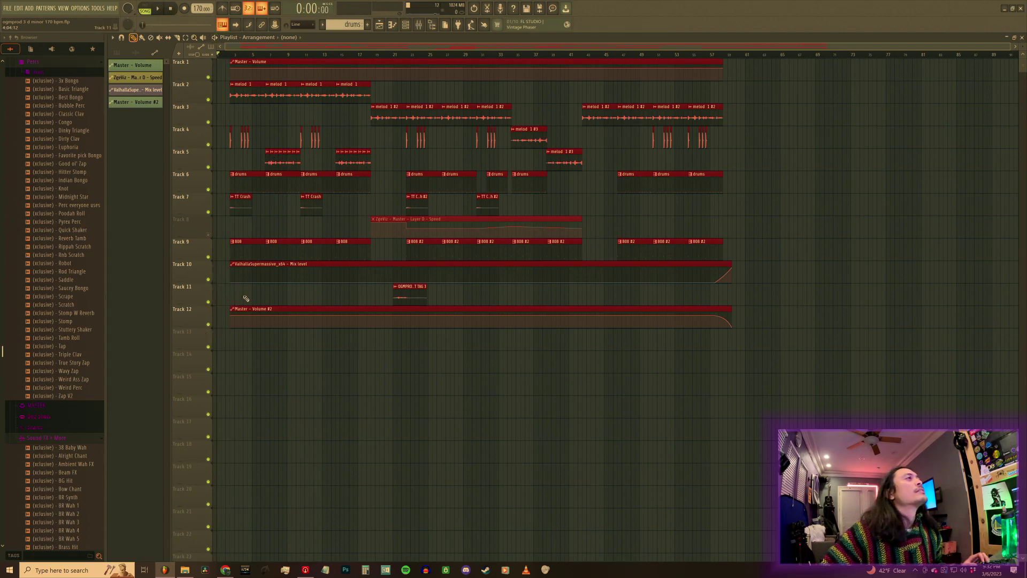
drag(246, 59, 233, 59)
key(space)
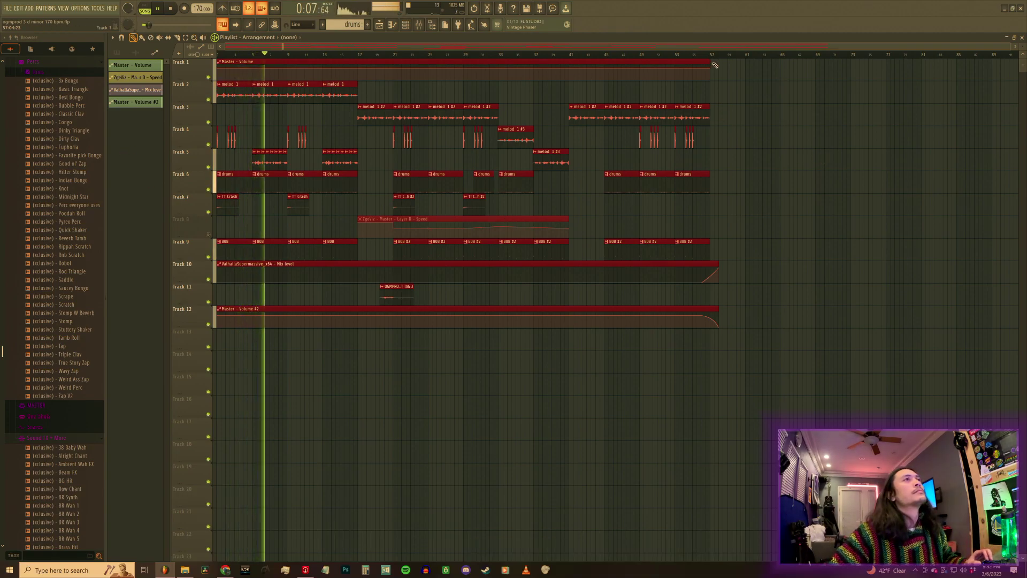
Move the closing ramp of the ValhallaSupermassive mix level automation earlier, so it runs from bar 55 to bar 57.
scroll(717, 59, up, 5)
scroll(780, 196, right, 4)
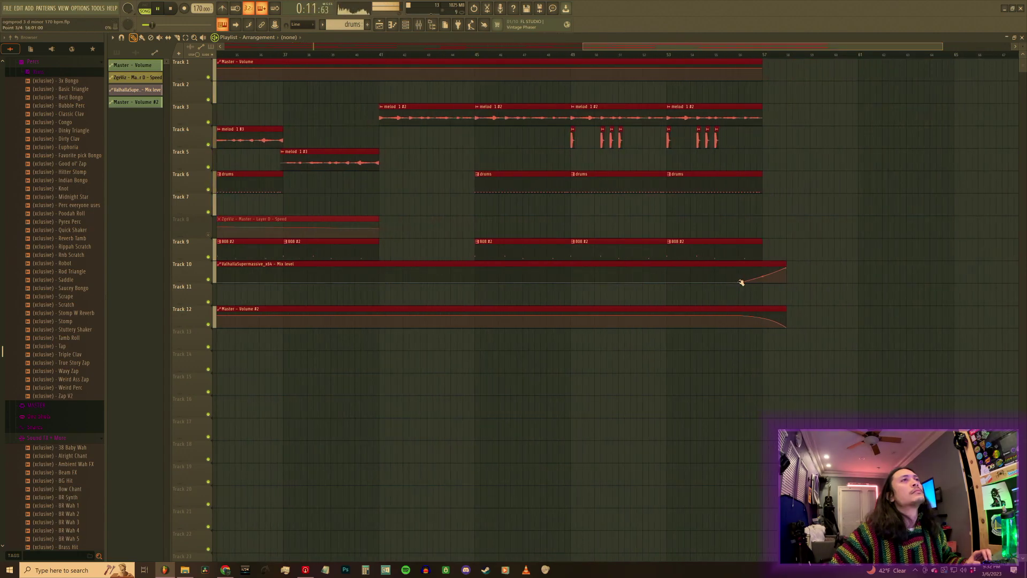
click(741, 282)
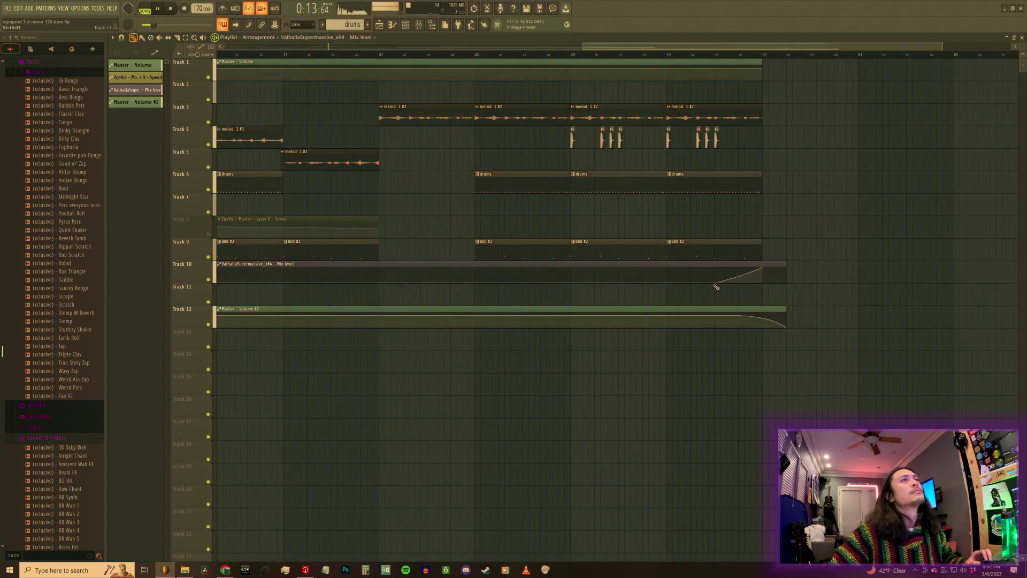
Shift the Master volume fade-out on track 12 to bars 55–57 using a copied point value, and remove the old point.
right_click(736, 316)
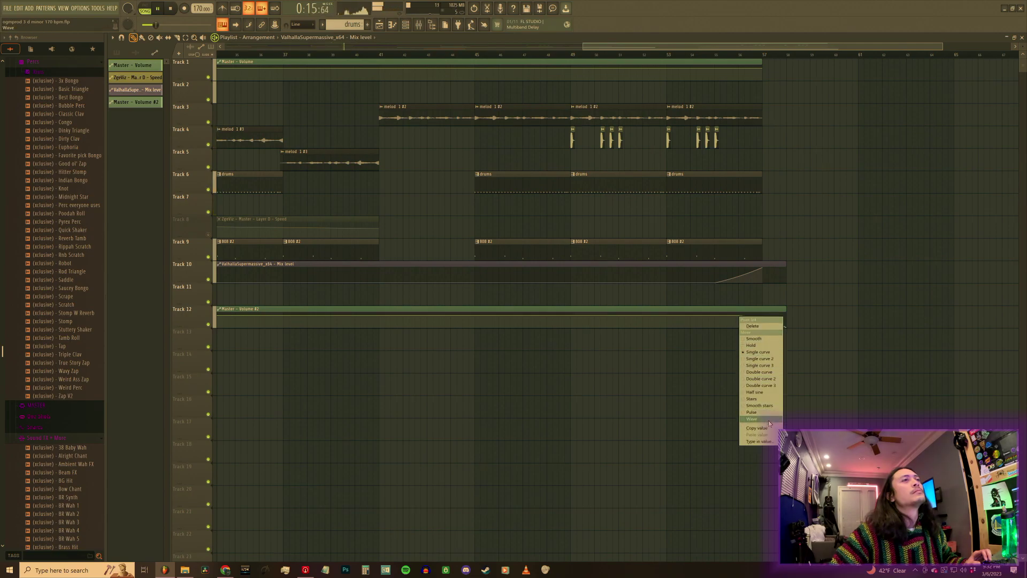
click(767, 428)
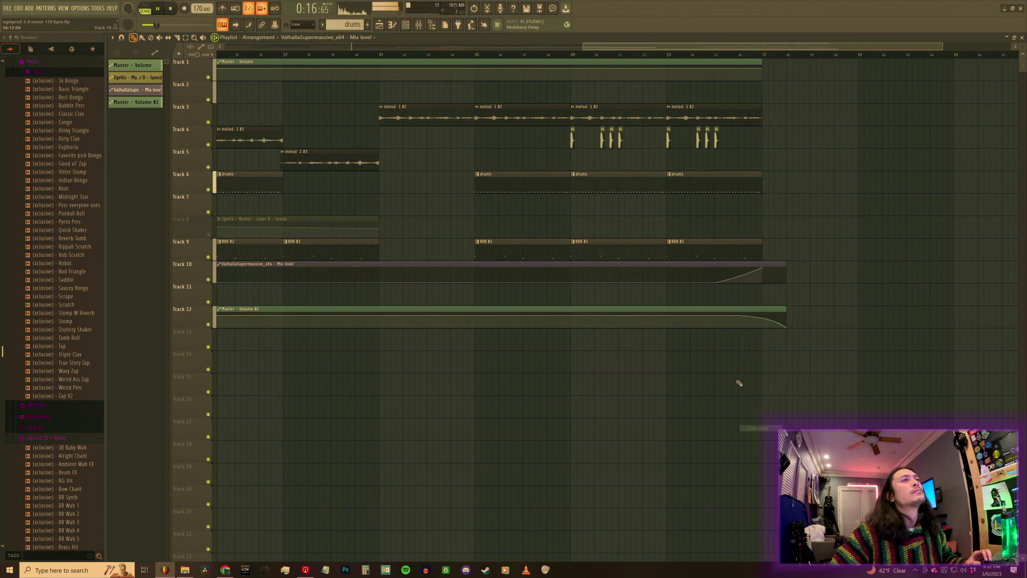
right_click(716, 318)
click(744, 436)
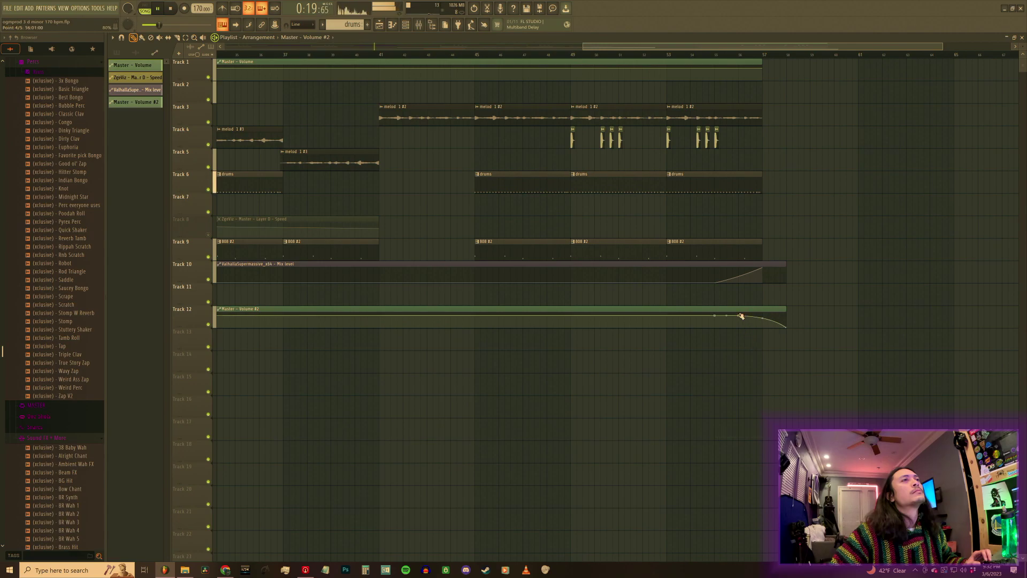
right_click(741, 316)
click(749, 329)
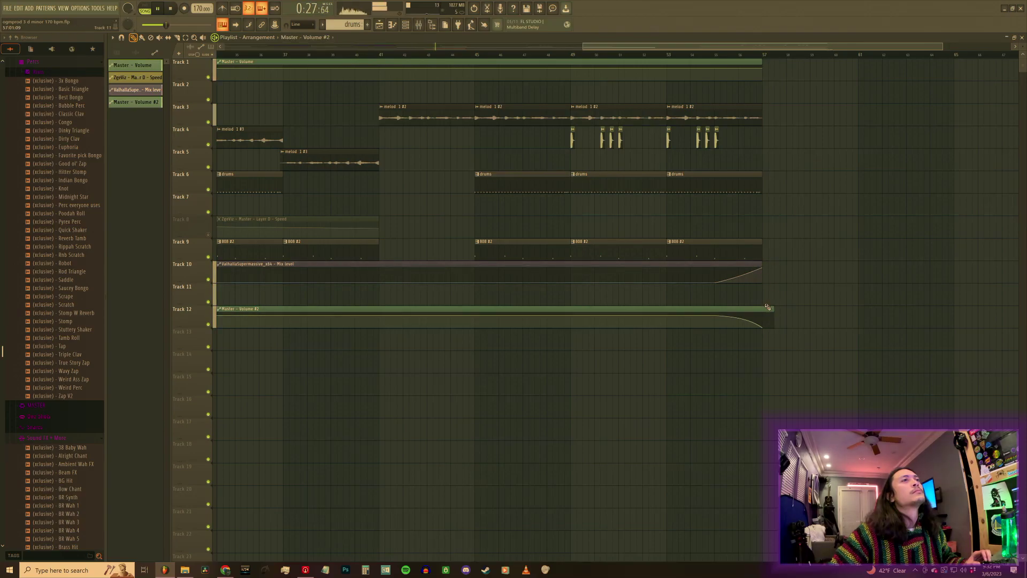
Return to the full arrangement, enlarge the track heights, and delete the muted ZgeViz speed automation clip from track 8.
drag(582, 49, 235, 49)
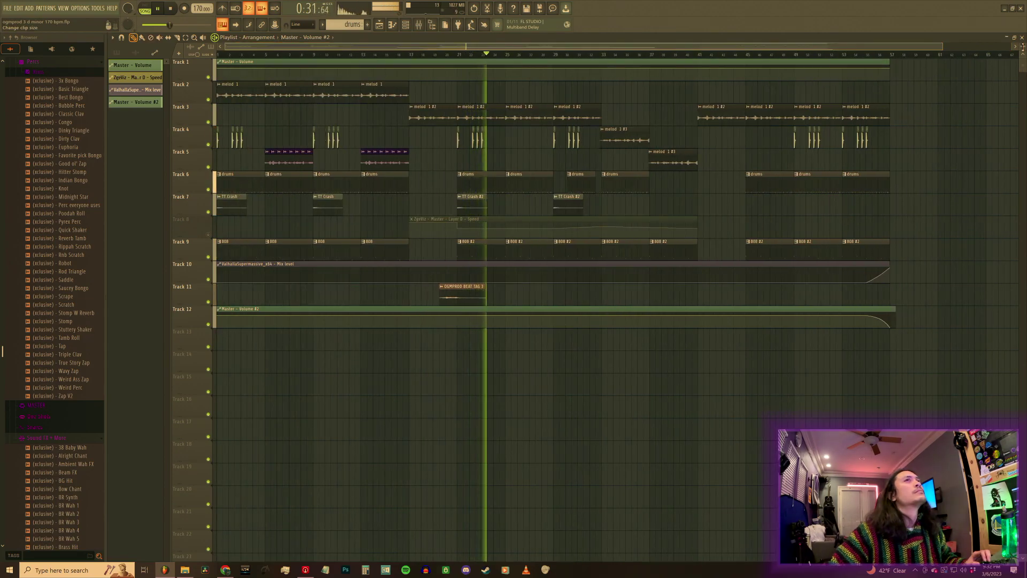
alt+scroll(561, 68, up, 3)
alt+scroll(561, 67, down, 2)
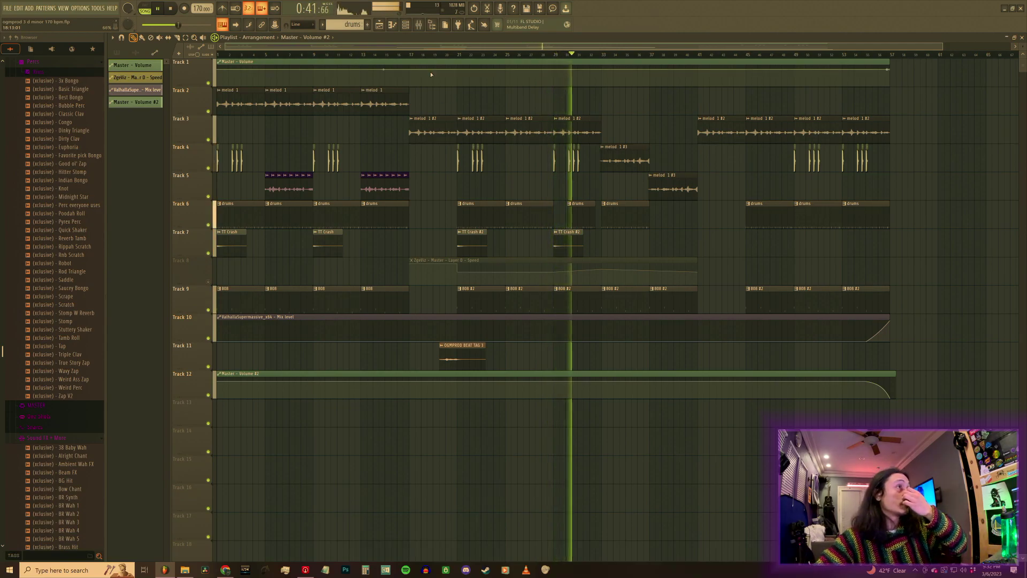
right_click(450, 270)
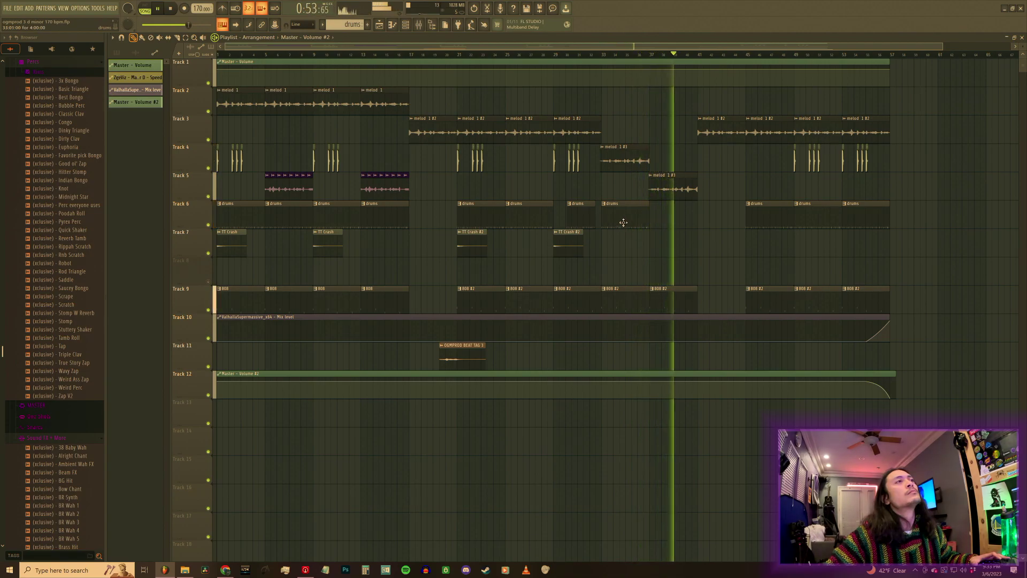
Make the drums clip at bar 33 unique, cut the hi-hat steps from its pattern, and play the result from there.
click(600, 55)
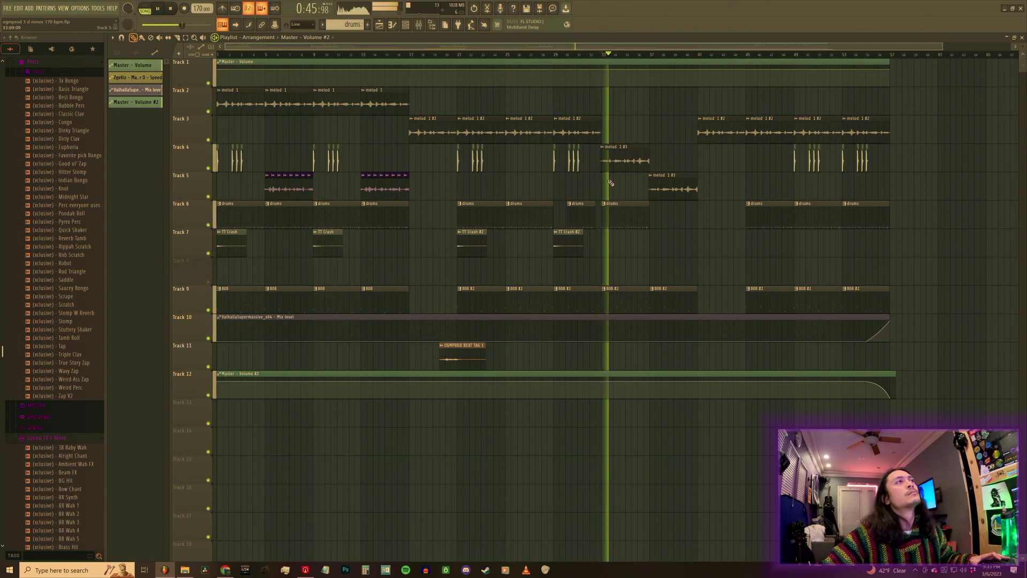
key(space)
click(610, 204)
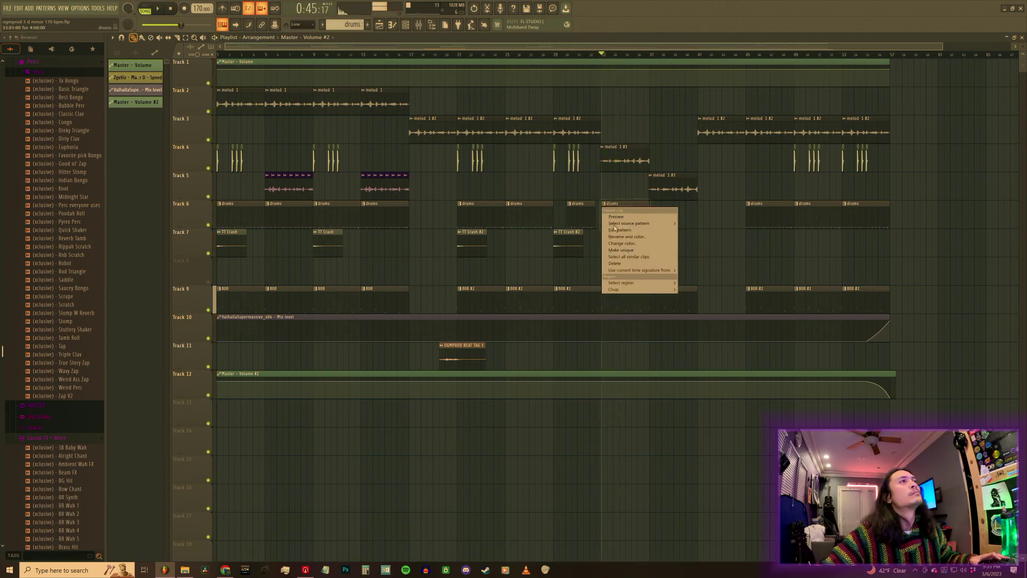
click(627, 251)
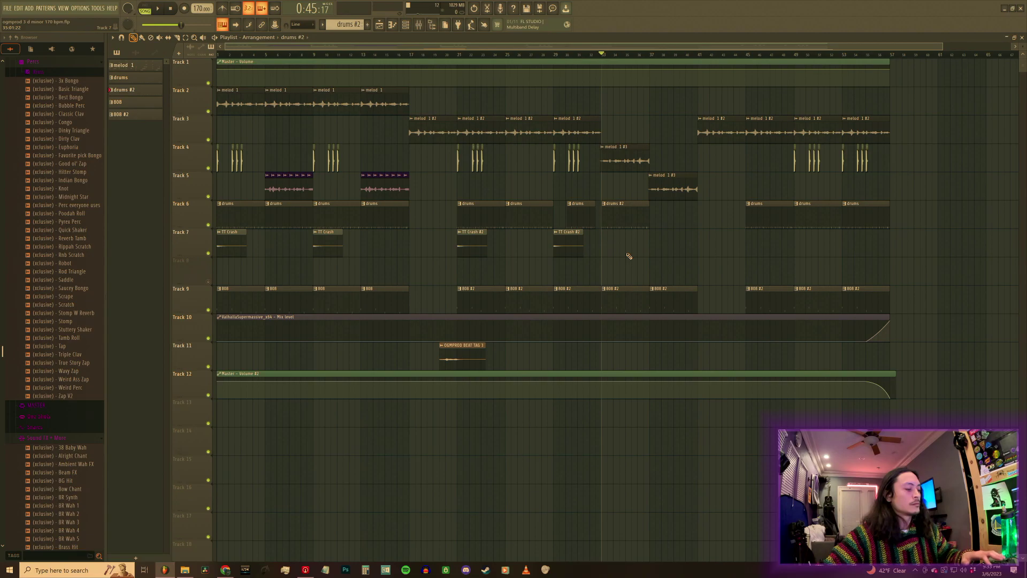
key(F6)
right_click(308, 227)
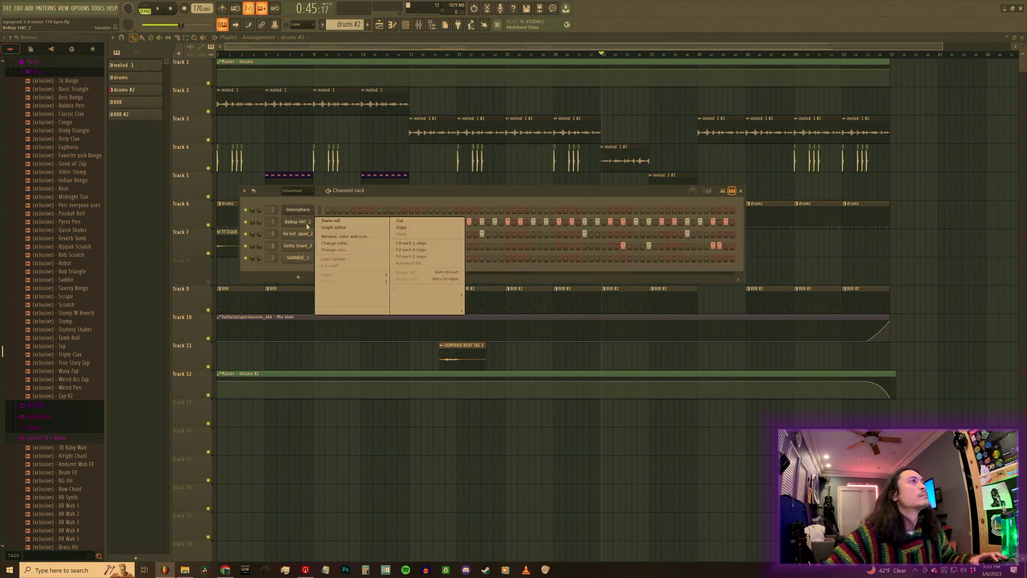
click(400, 220)
key(space)
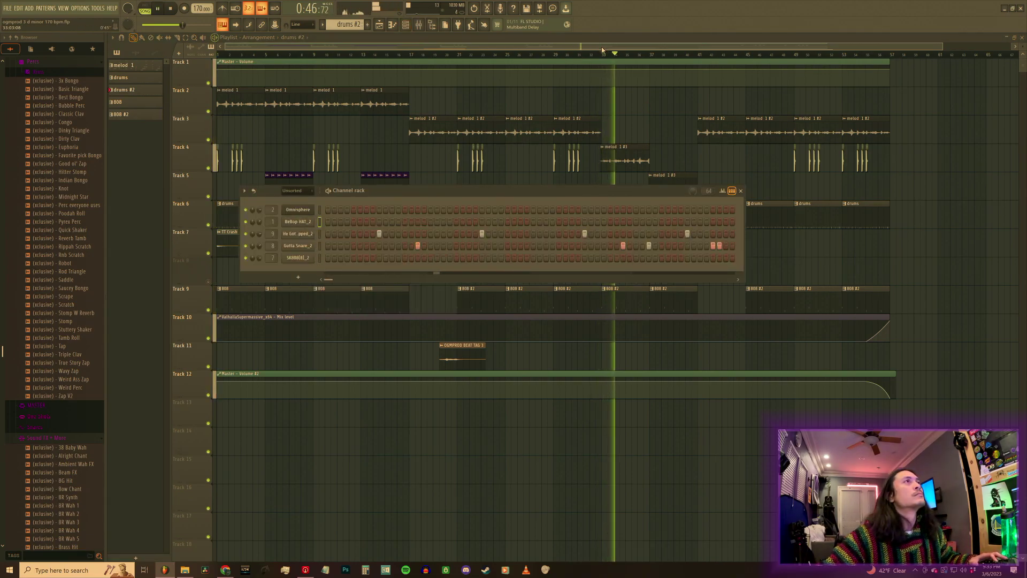
key(F6)
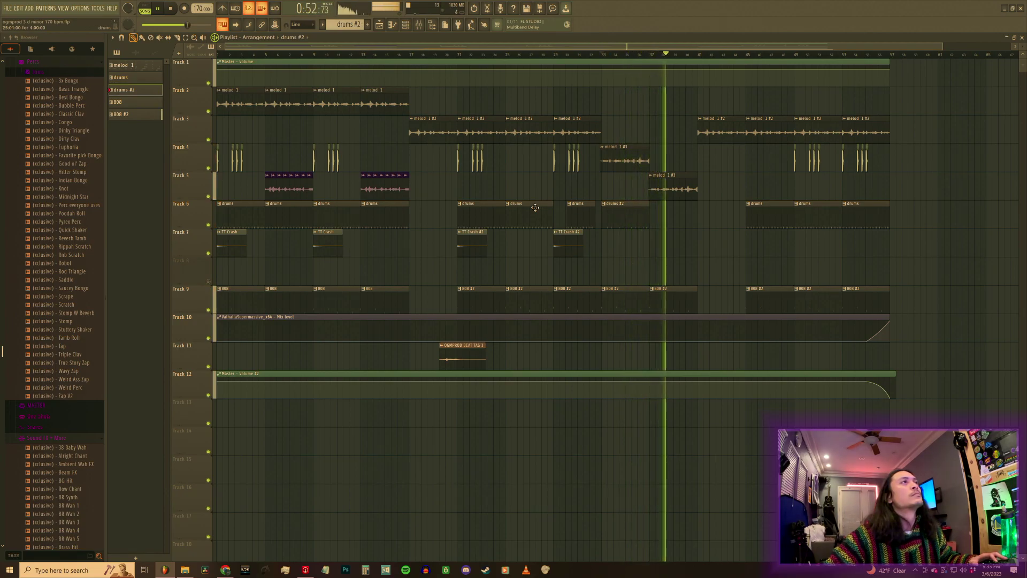
Replace the drums clip at bar 25 with the drums #2 pattern and play the section from bar 21.
click(459, 54)
right_click(522, 219)
click(515, 218)
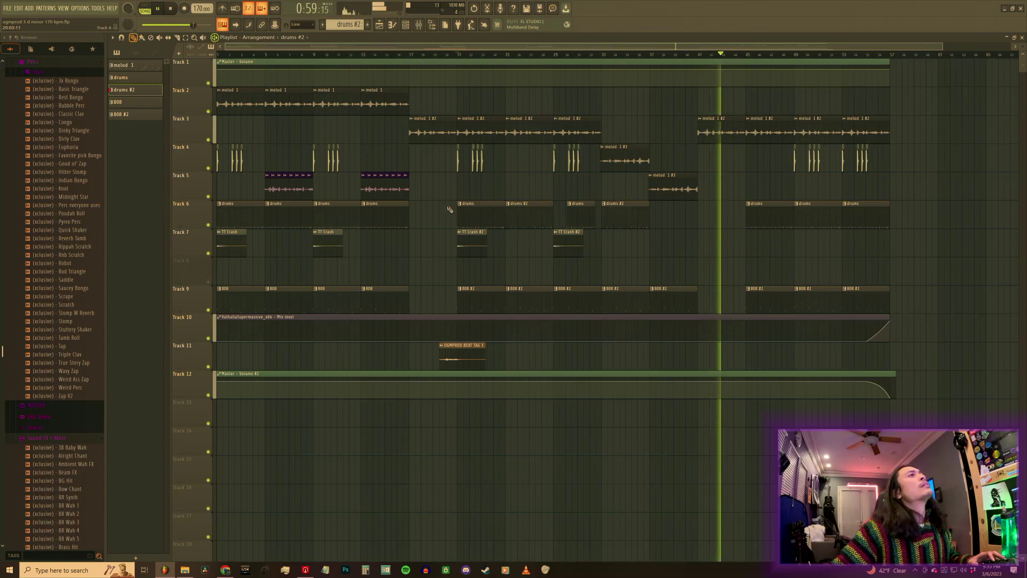
key(space)
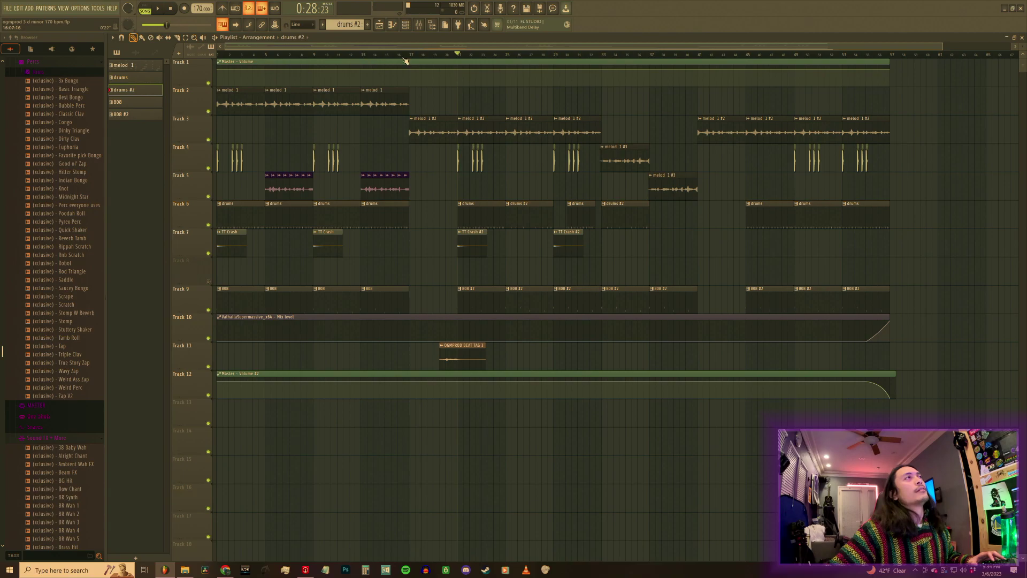
key(space)
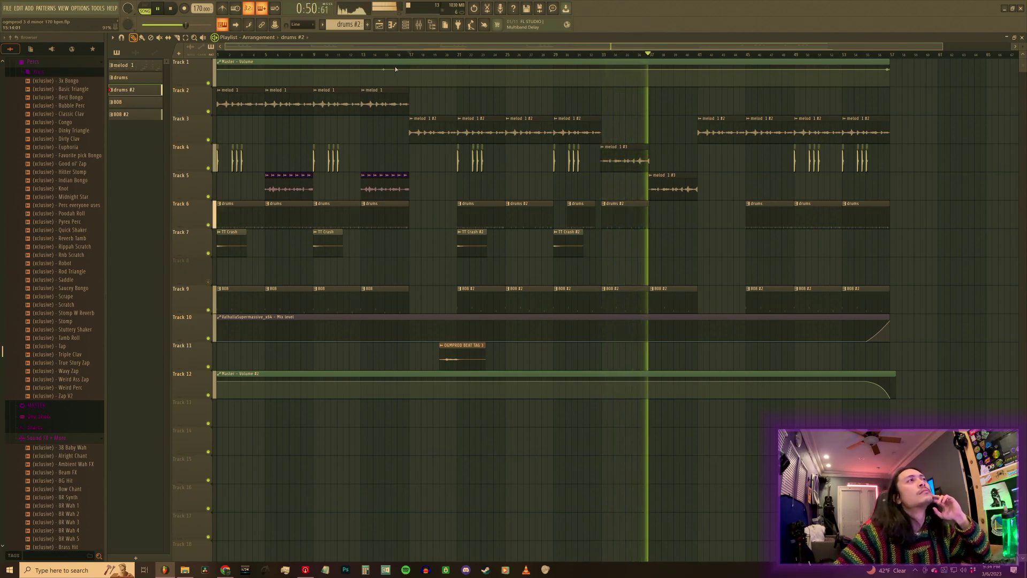
Load Red 2 EQ into effect slot 6 of the master mixer track and play the transition from bar 16.
click(396, 54)
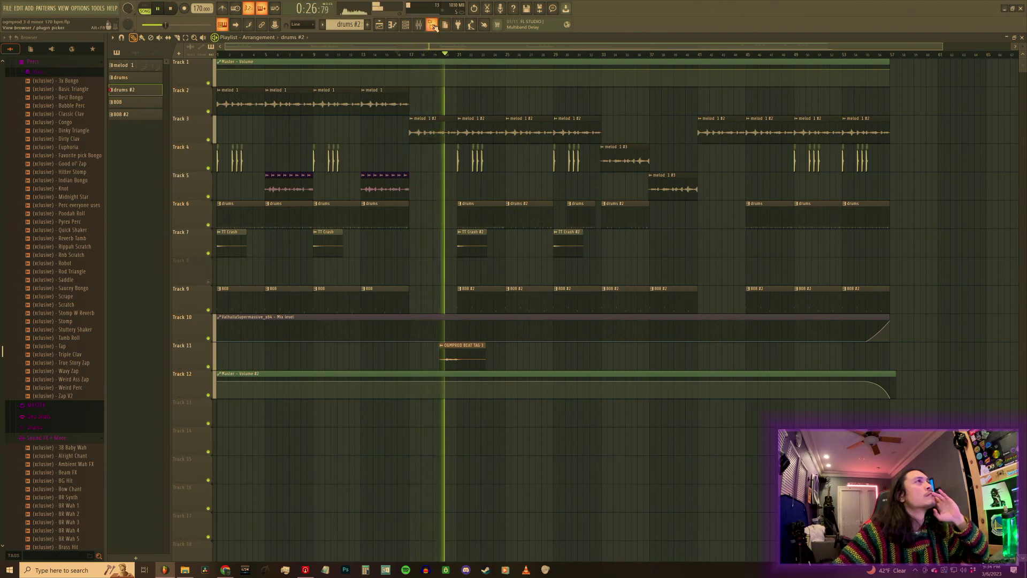
key(F9)
click(306, 381)
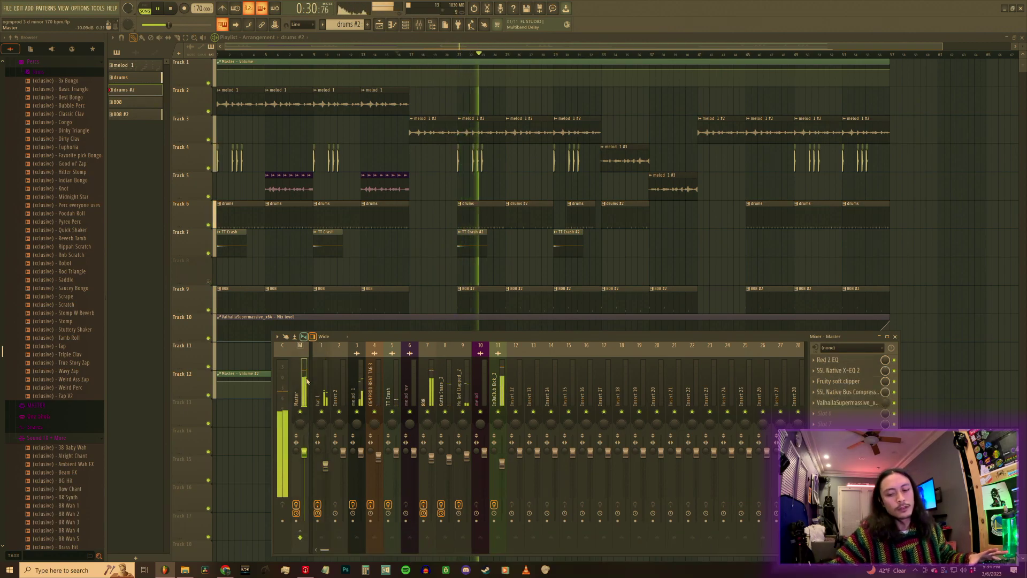
key(space)
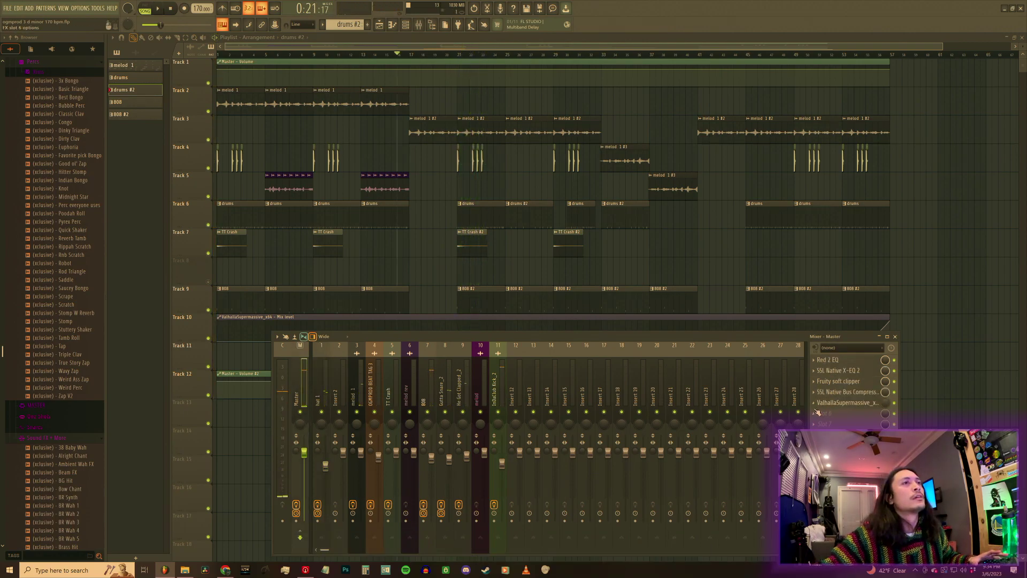
click(817, 412)
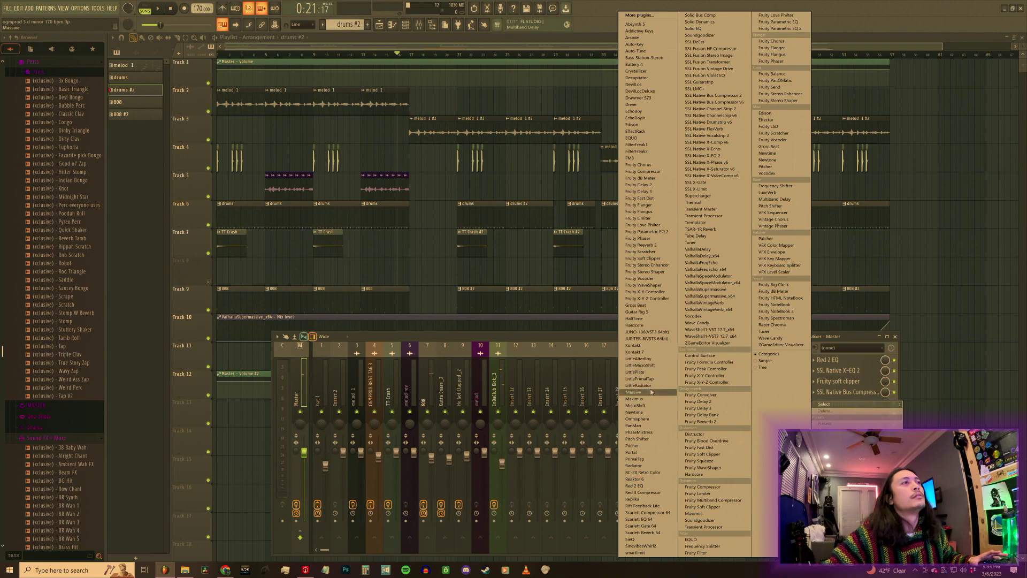
click(646, 486)
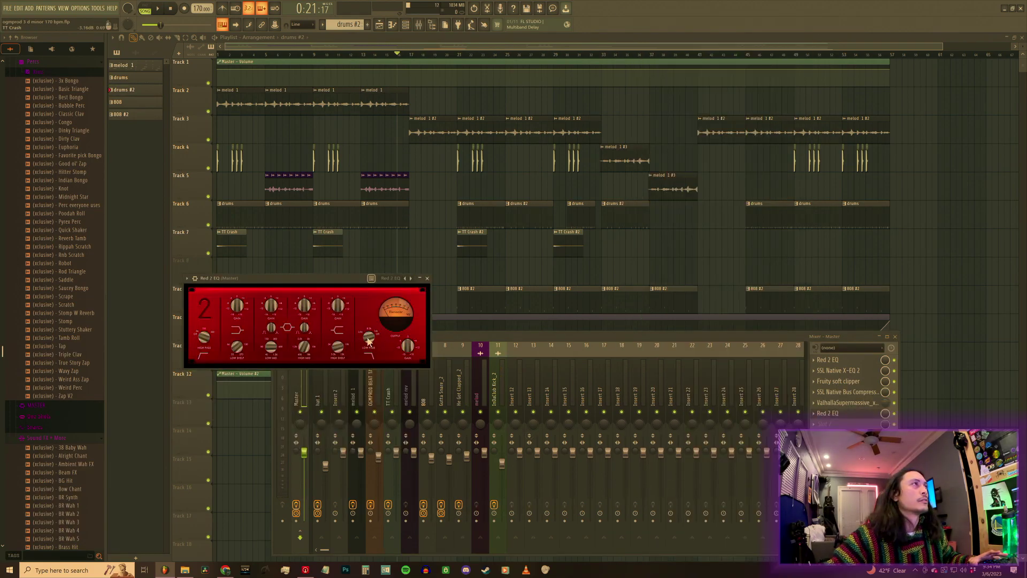
key(space)
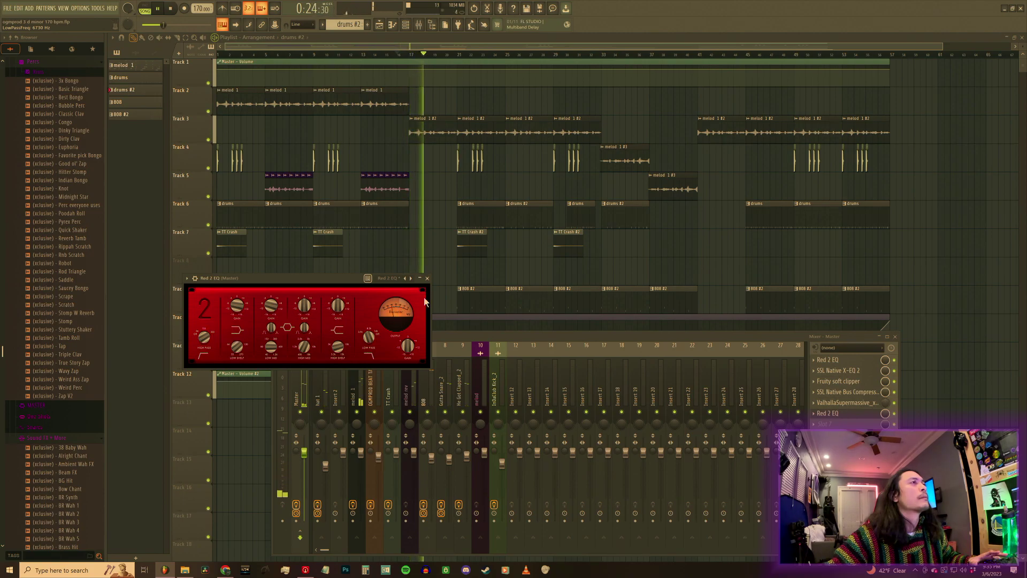
Create an automation clip for the mix level of the master's slot 6 Red 2 EQ and unmute track 8.
click(427, 279)
key(space)
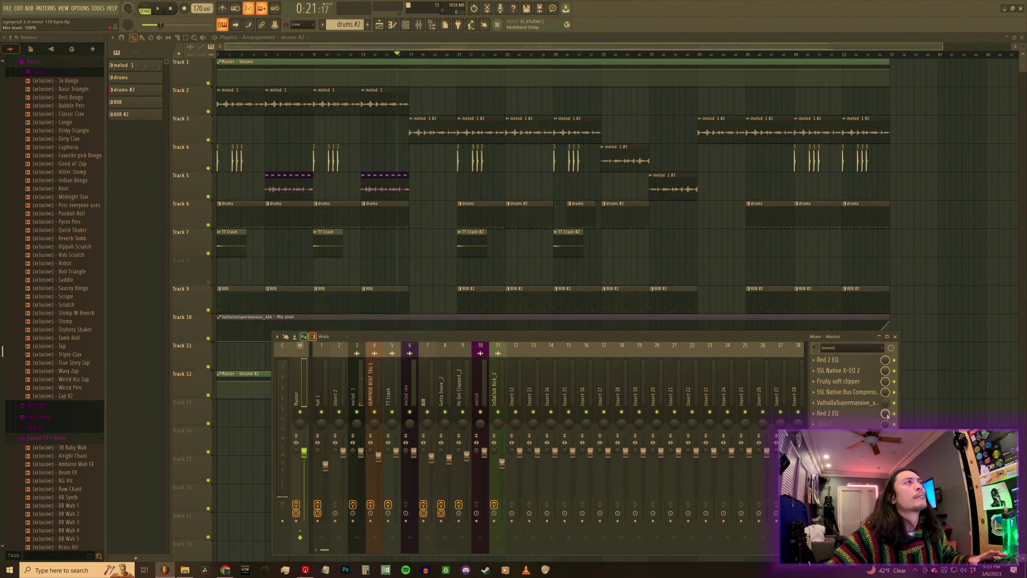
click(919, 423)
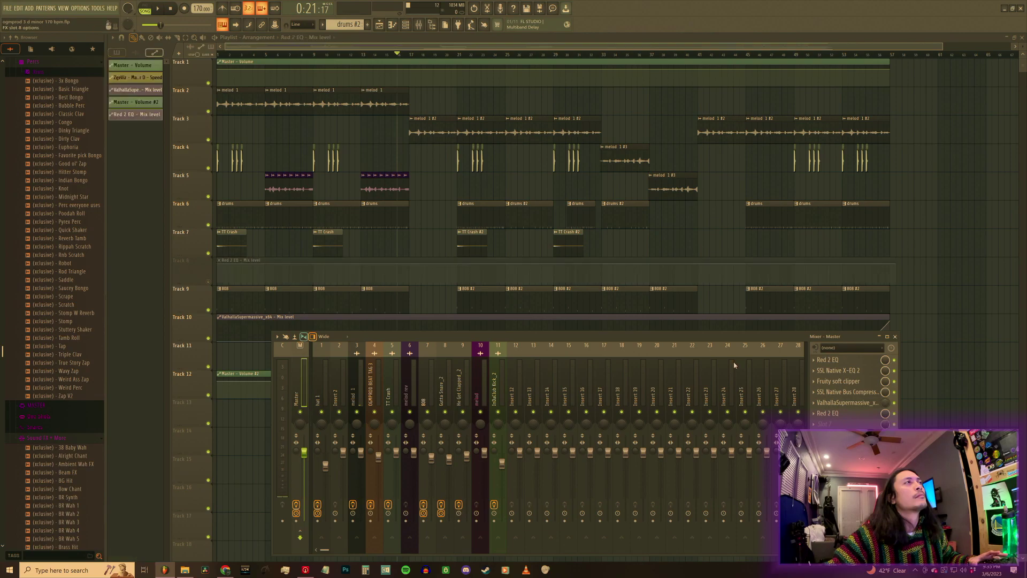
click(209, 281)
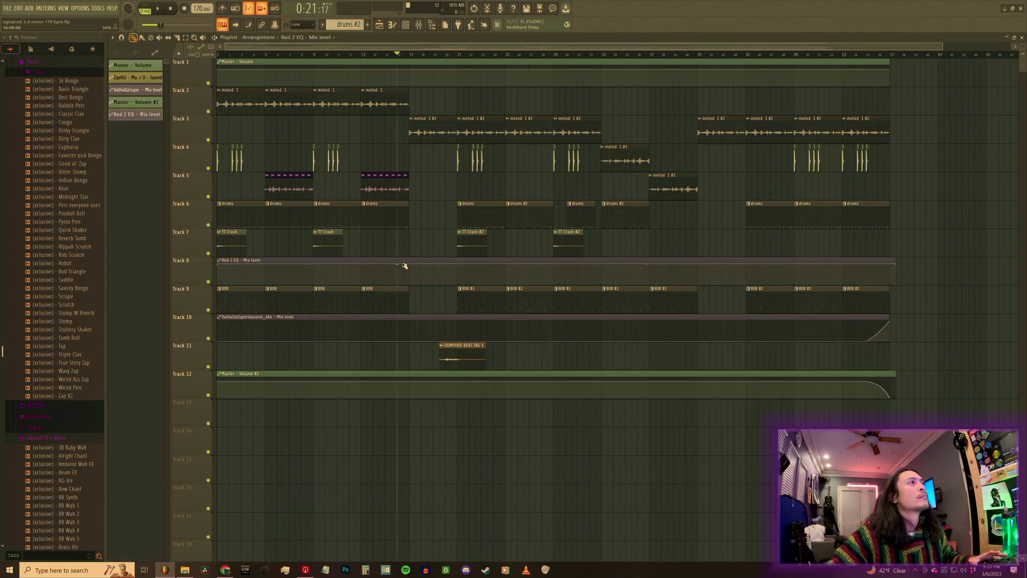
Shape the Red 2 EQ mix level automation to drop to zero at bar 17 and stay there until the end.
drag(405, 262, 409, 282)
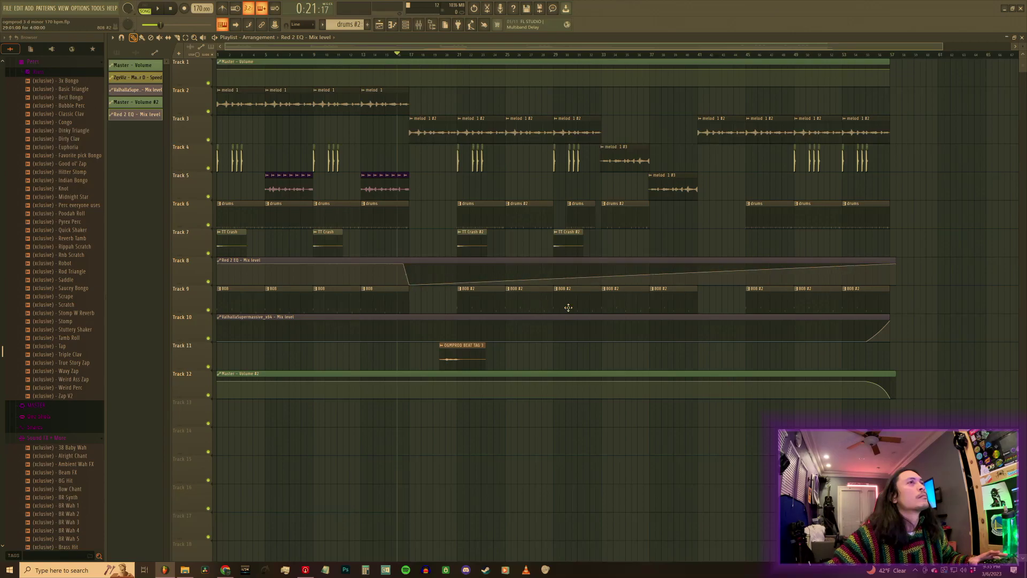
drag(898, 265, 899, 284)
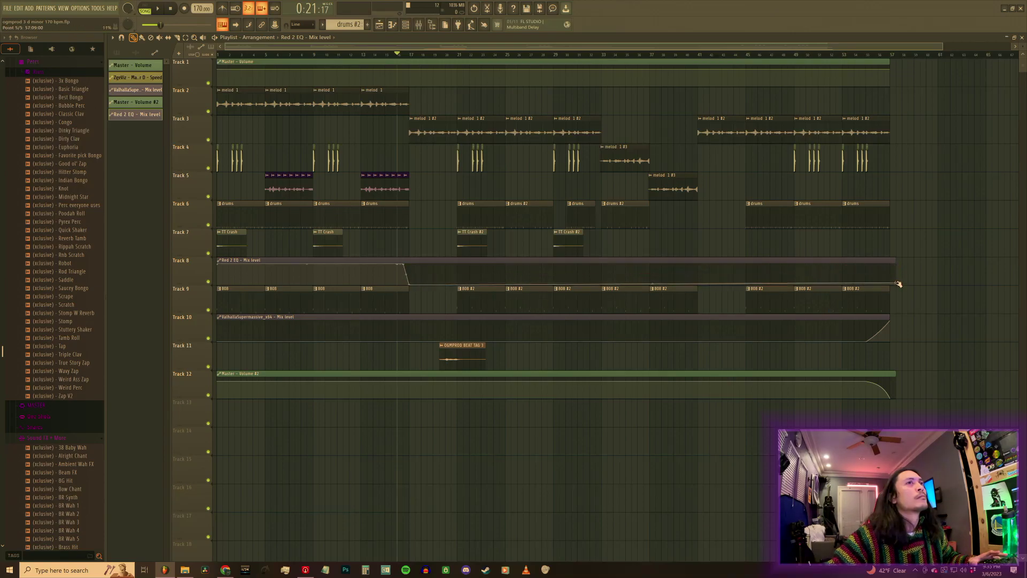
key(space)
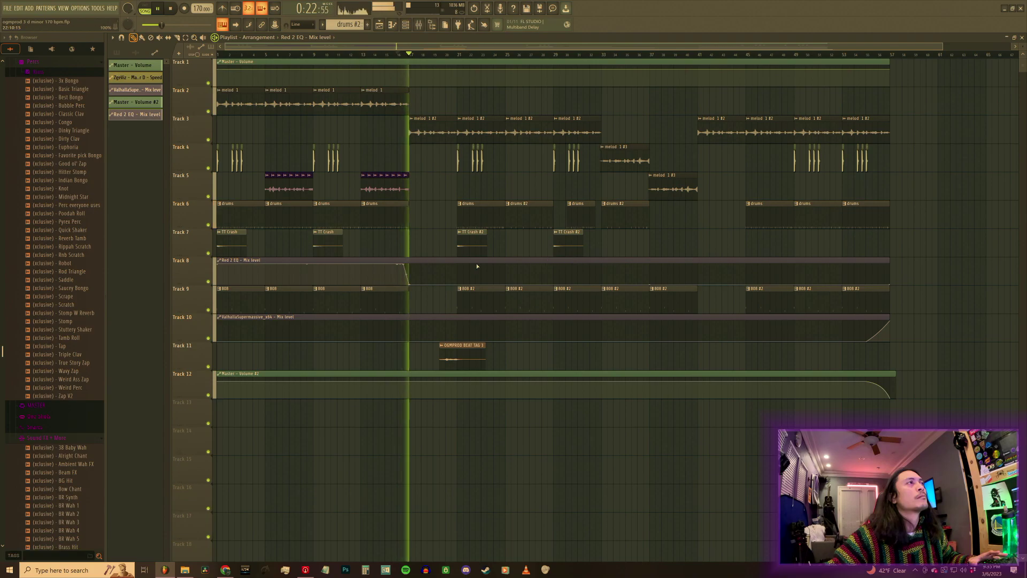
key(space)
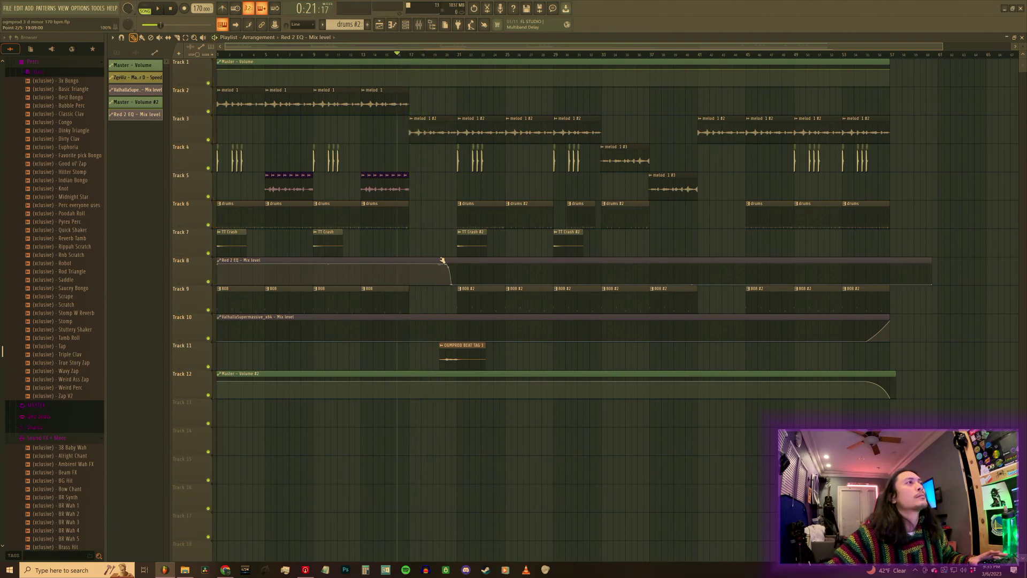
Rework the Red 2 EQ automation to stay at full level only from bar 17 to 21 and end the clip at bar 57.
key(space)
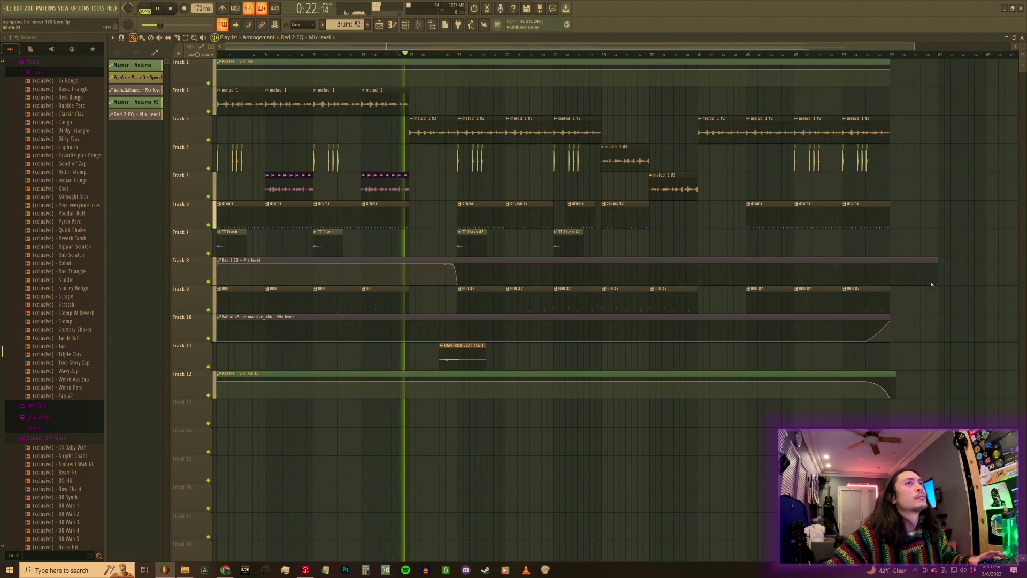
drag(940, 286, 896, 289)
key(space)
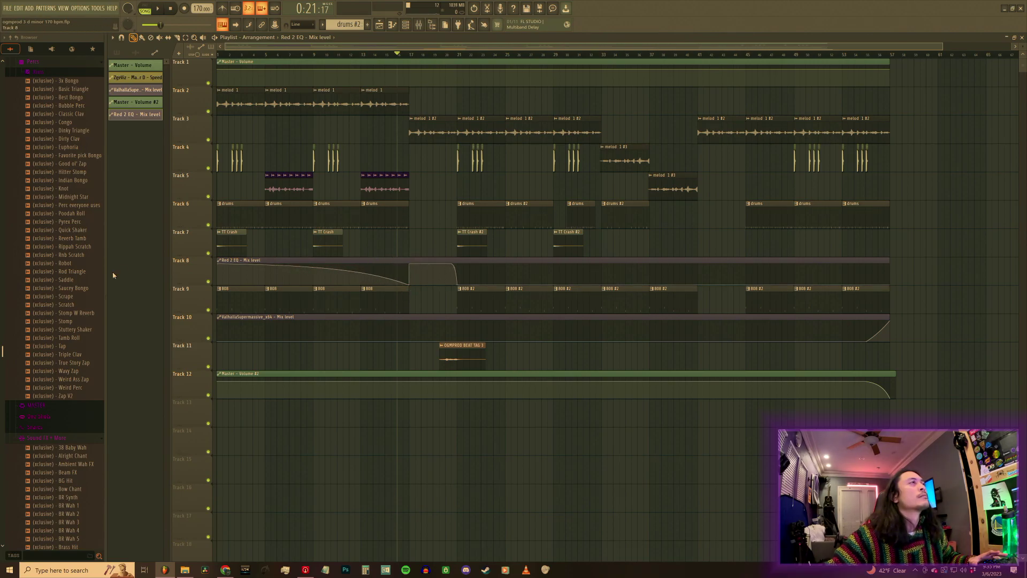
key(space)
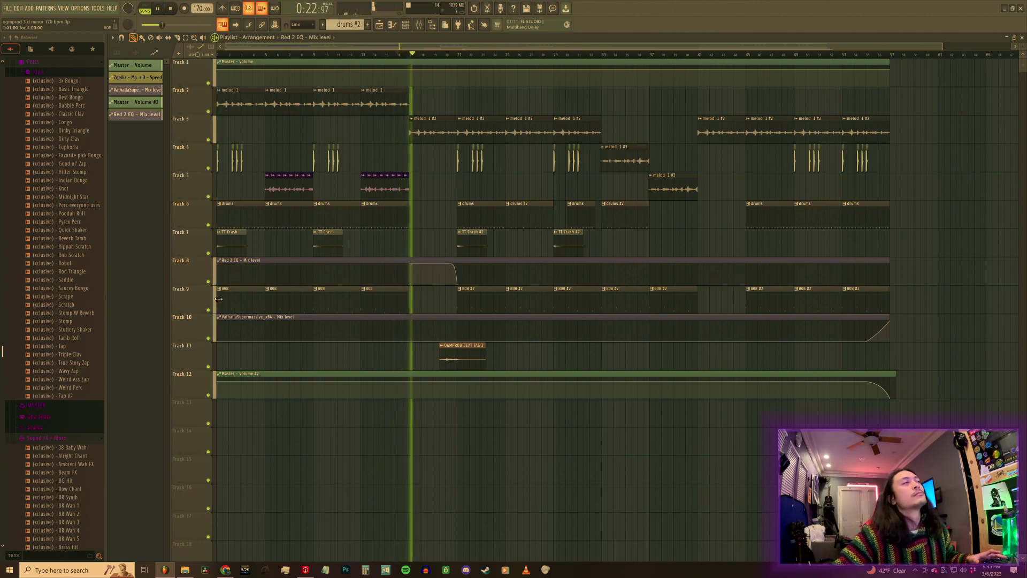
Round the rise of the Red 2 EQ mix level curve at bar 17 and play the transition.
right_click(418, 262)
click(415, 276)
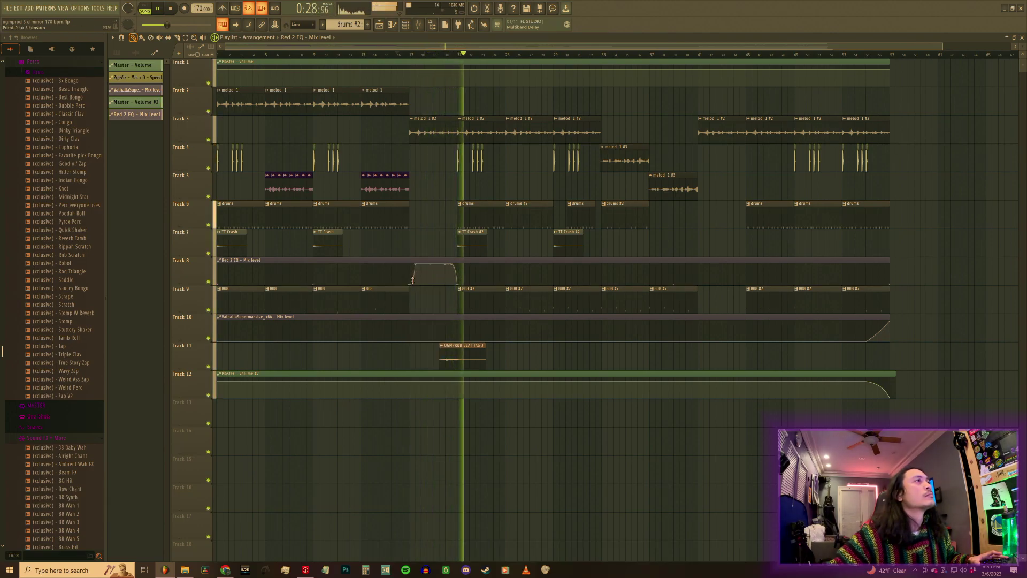
click(401, 54)
key(space)
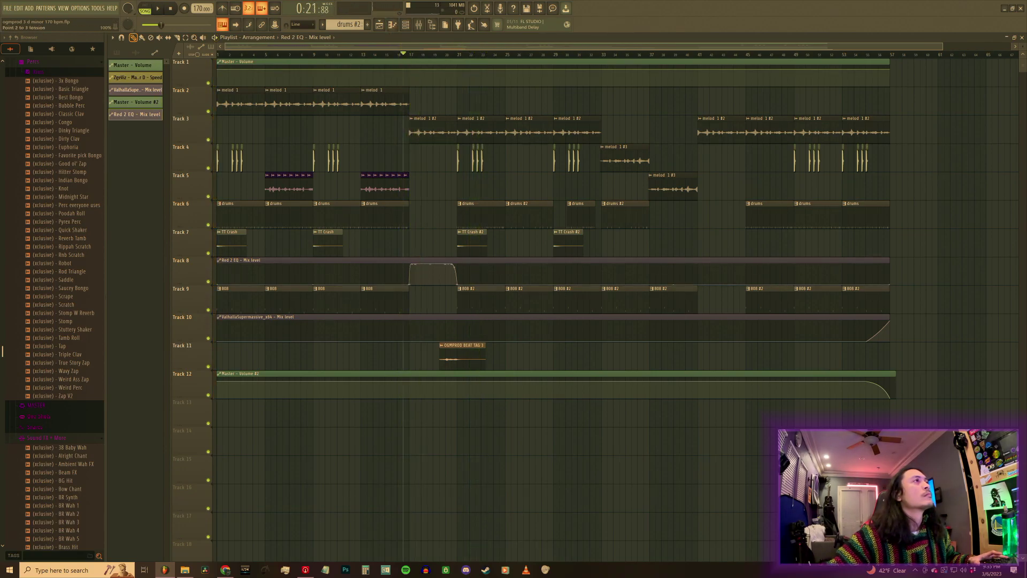
key(space)
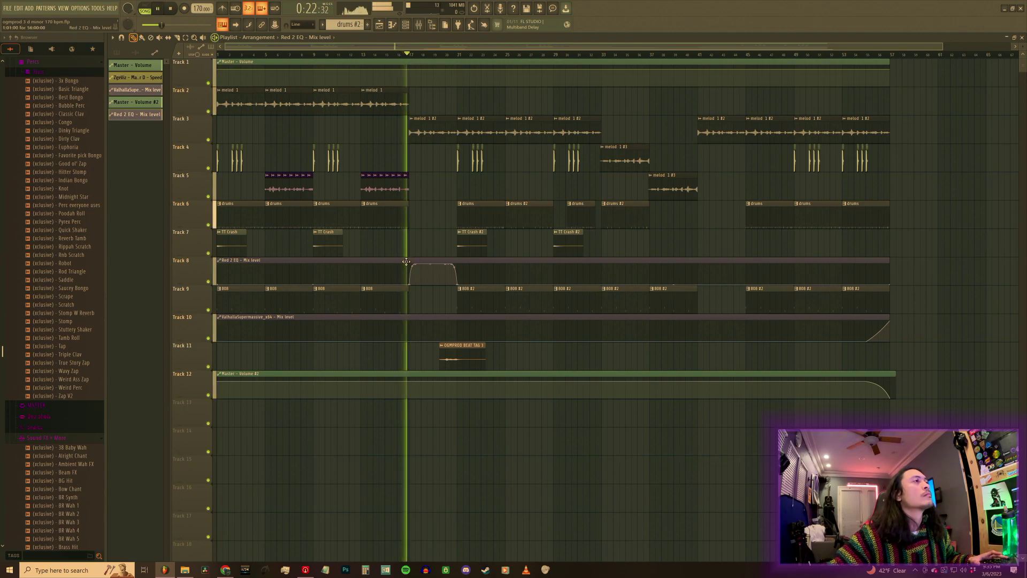
key(space)
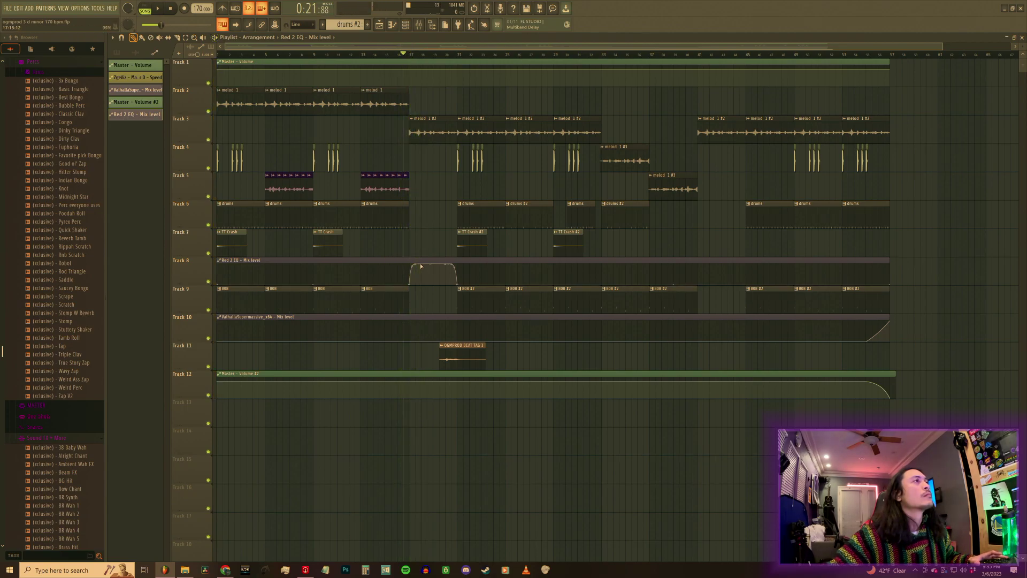
Start the rise of the Red 2 EQ mix level curve just before bar 17 and replay the transition.
right_click(416, 266)
click(423, 275)
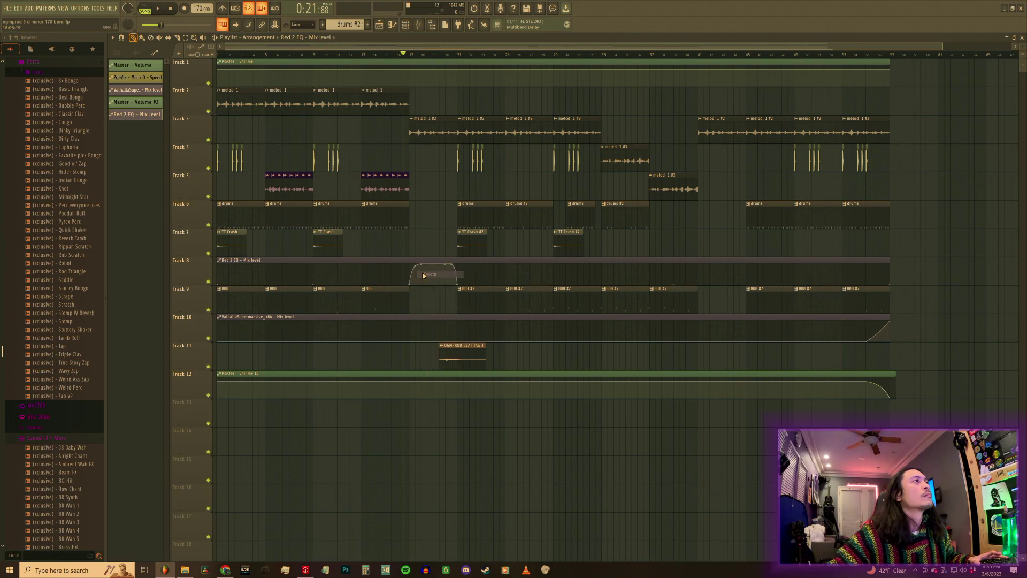
key(space)
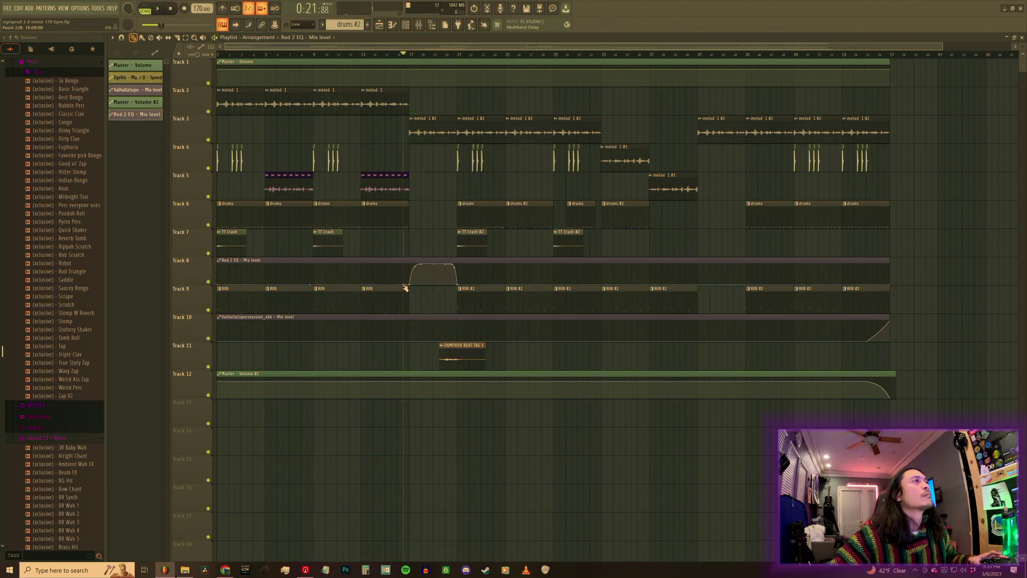
right_click(409, 285)
click(417, 292)
key(space)
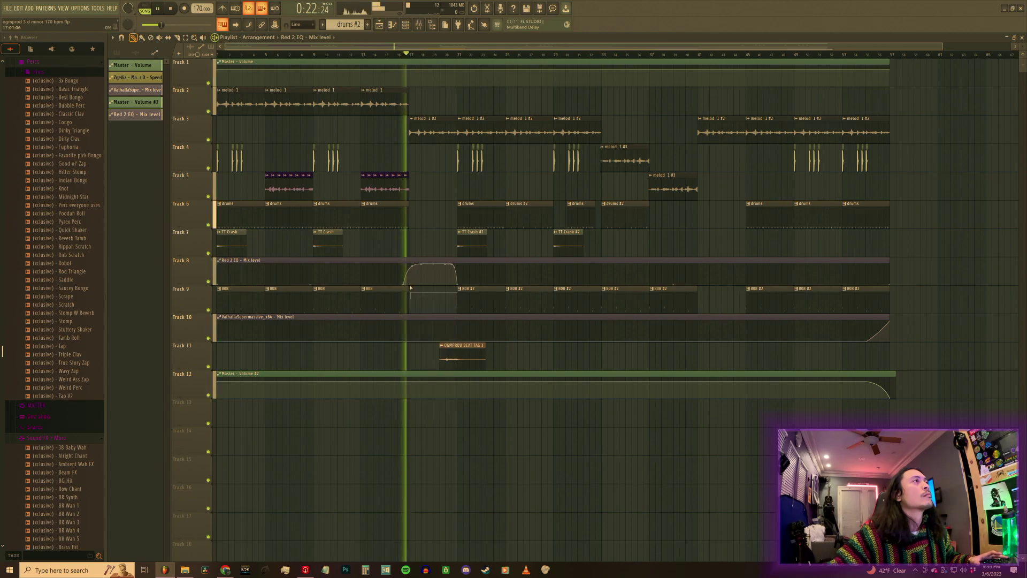
drag(411, 288, 408, 286)
key(space)
key(space)
key(space)
key(space)
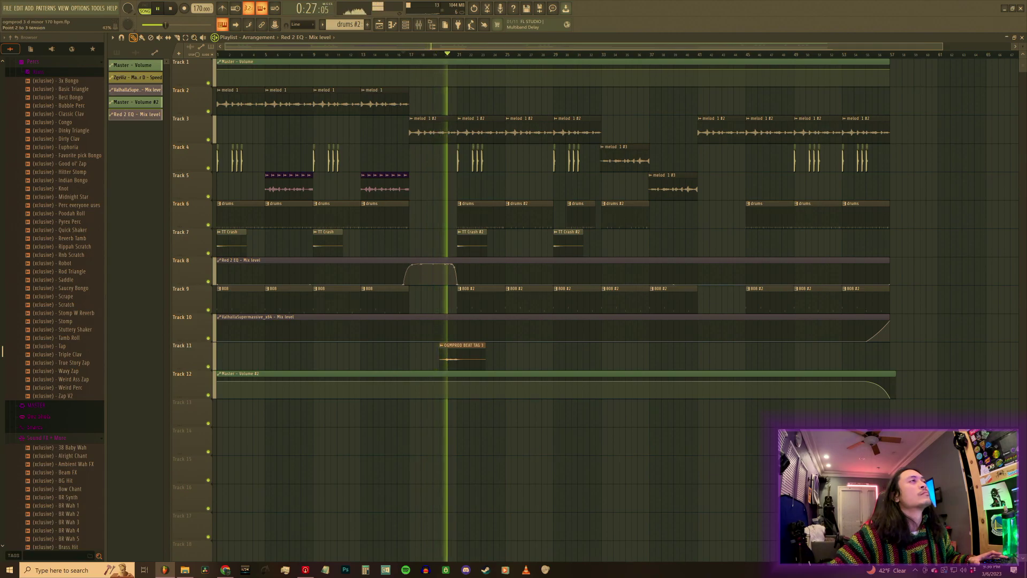
Play the arrangement from bar 13 through the filtered transition, and replay it from the beginning.
click(360, 55)
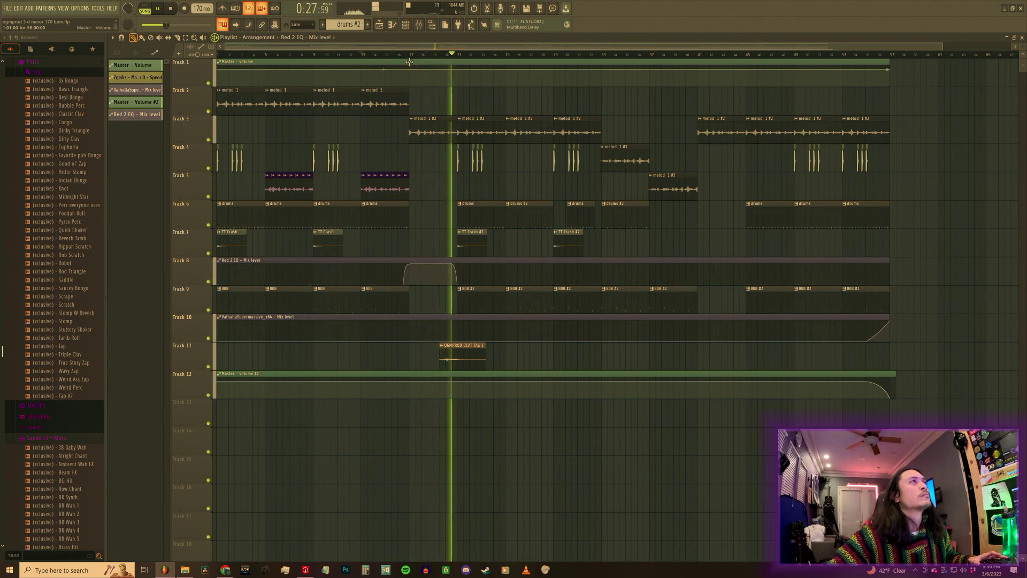
scroll(412, 62, up, 3)
scroll(413, 62, up, 3)
key(space)
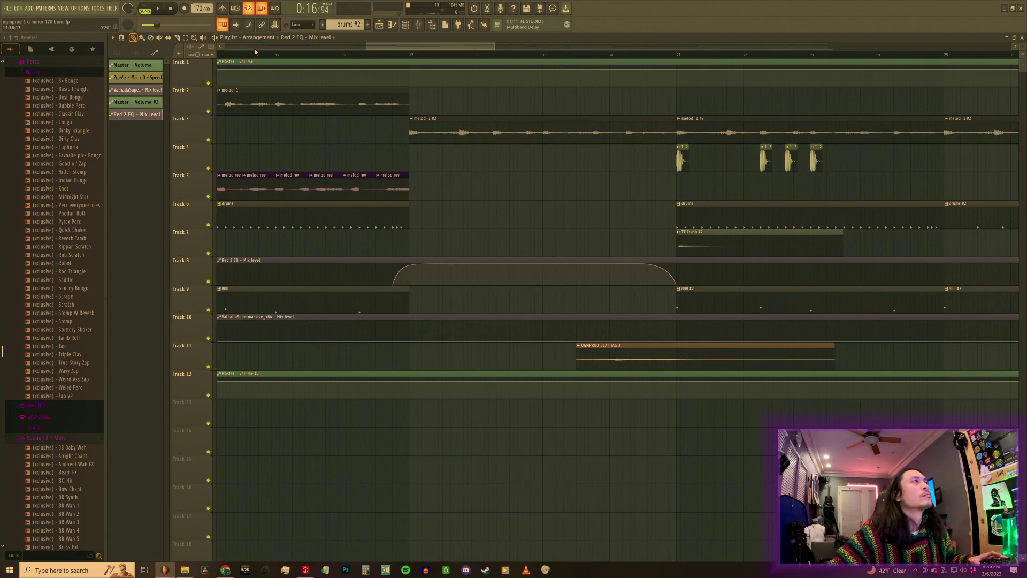
key(space)
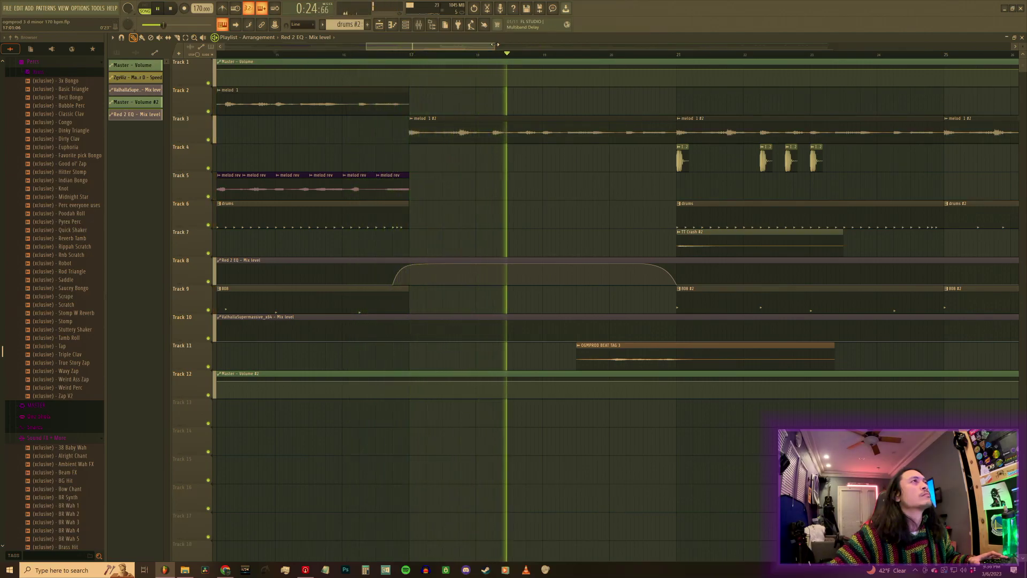
scroll(498, 49, down, 3)
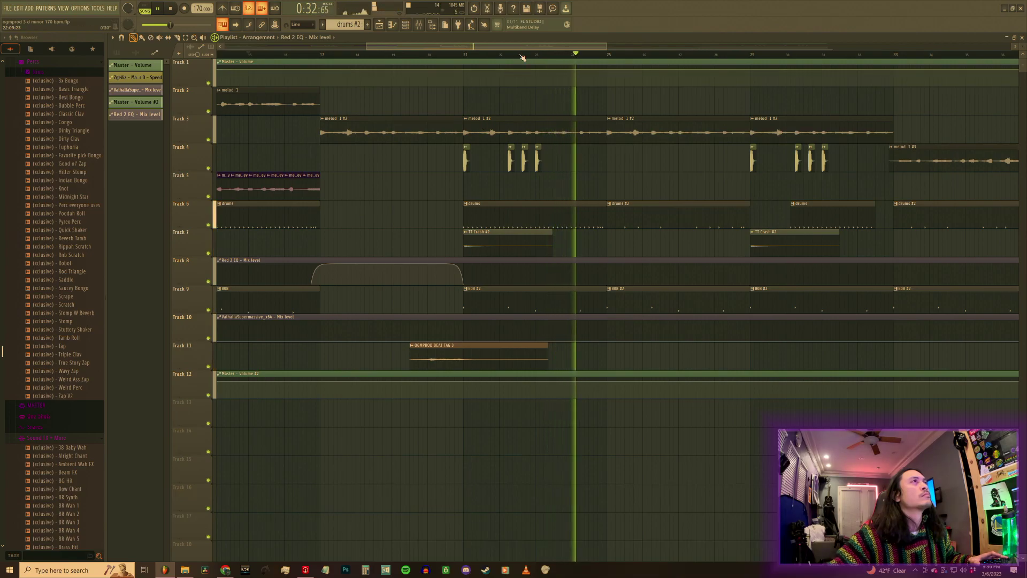
scroll(523, 58, down, 4)
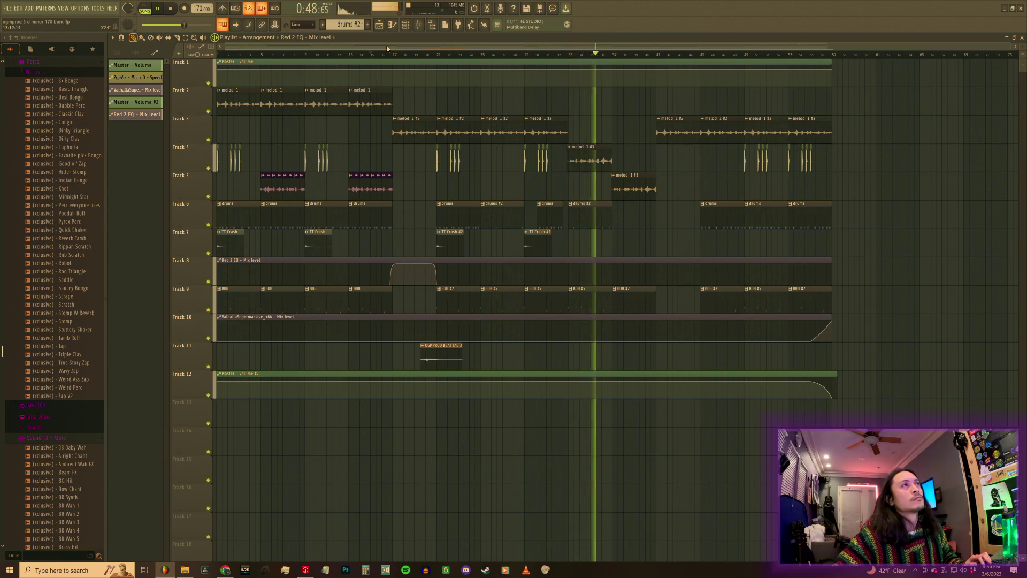
key(space)
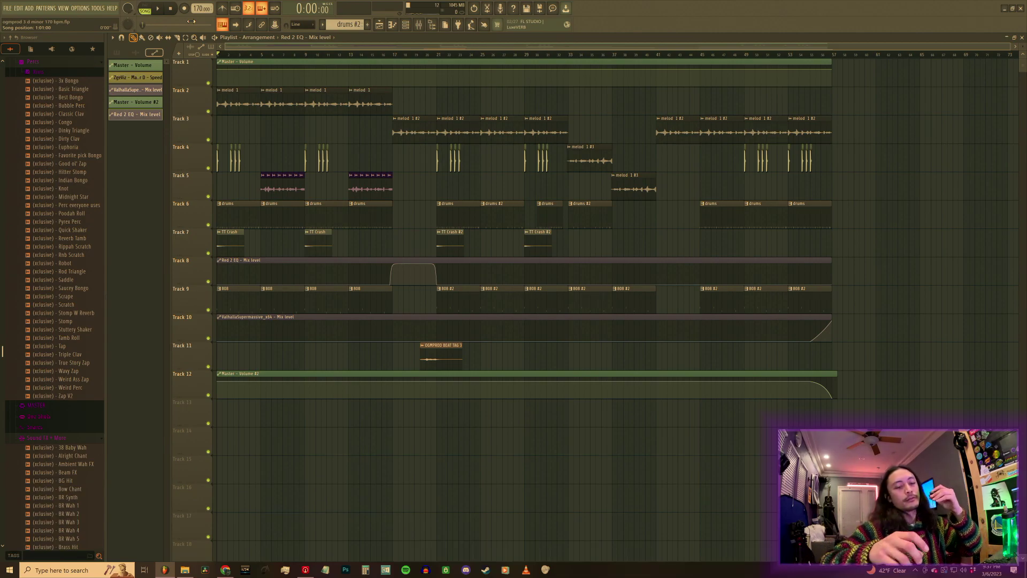
key(space)
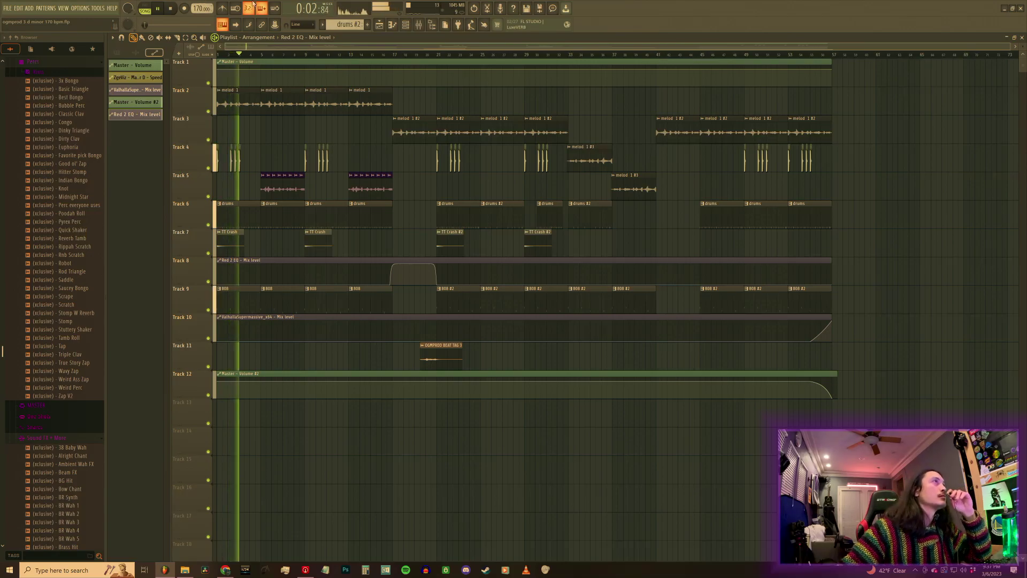
Open the mixer during playback and inspect the Red 2 EQ on the master track.
key(F9)
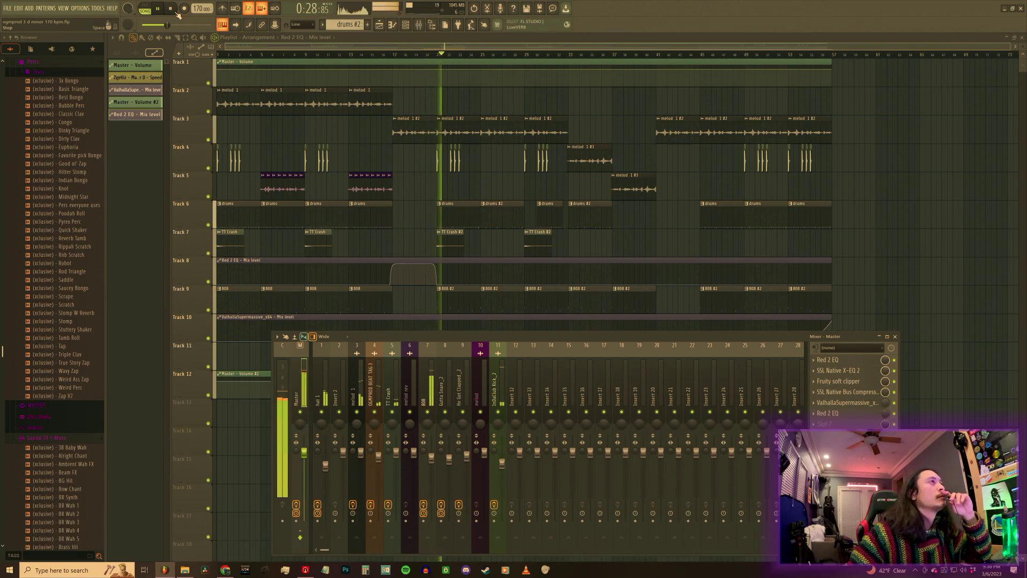
click(443, 280)
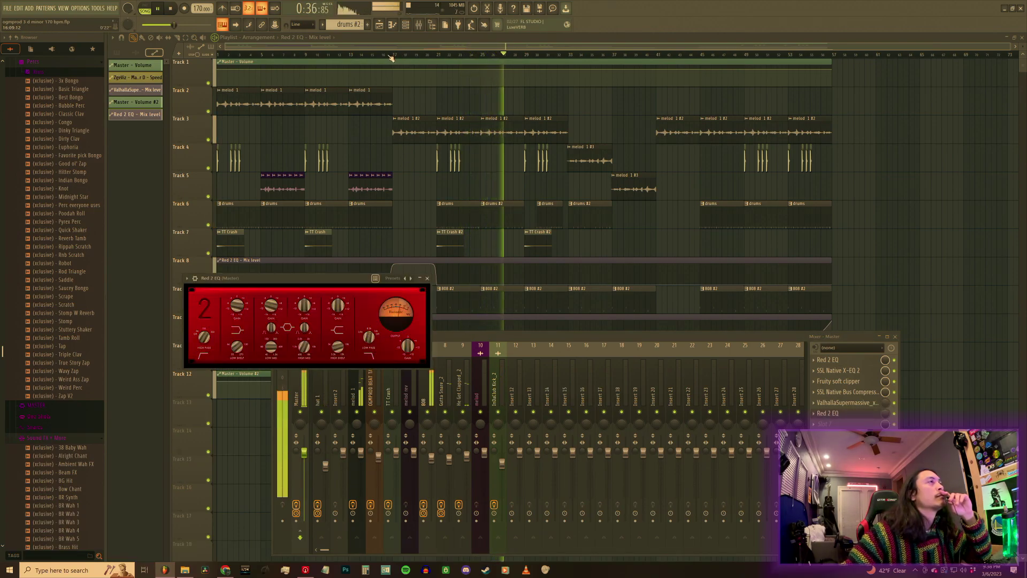
click(482, 48)
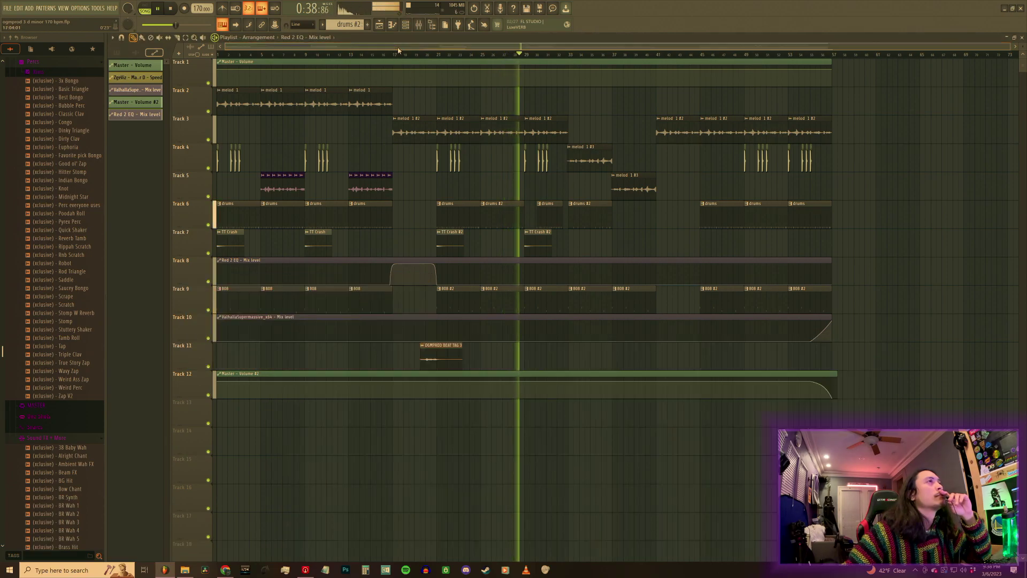
key(F9)
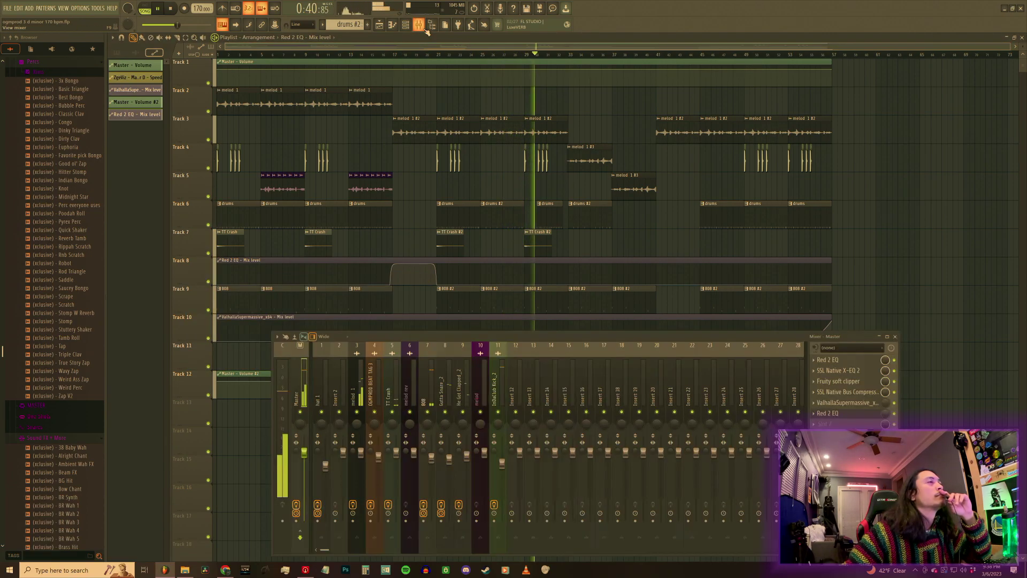
Inspect the effects on the kick mixer track and open Fruity Blood Overdrive on the 808 track.
click(496, 385)
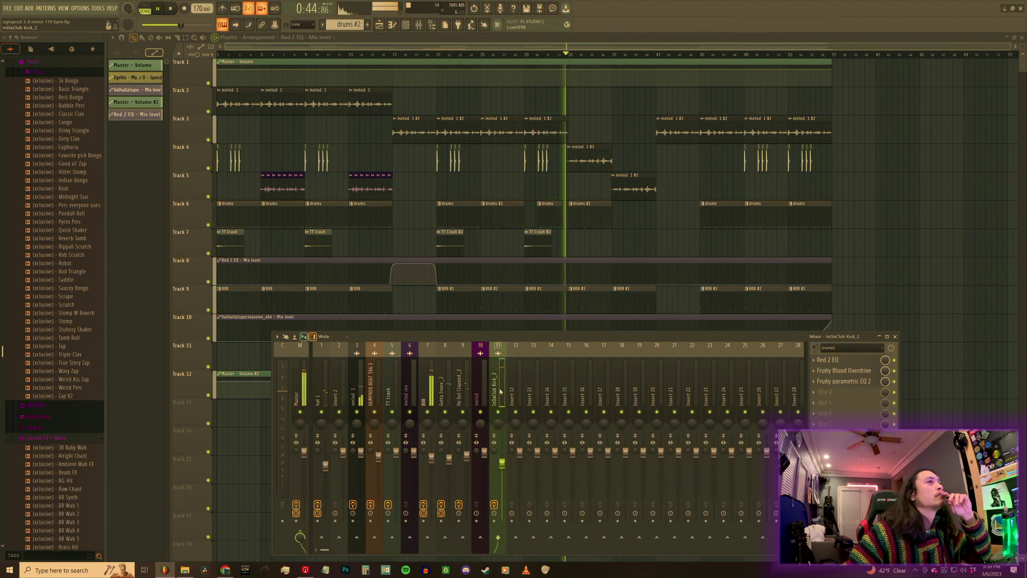
click(431, 392)
click(837, 370)
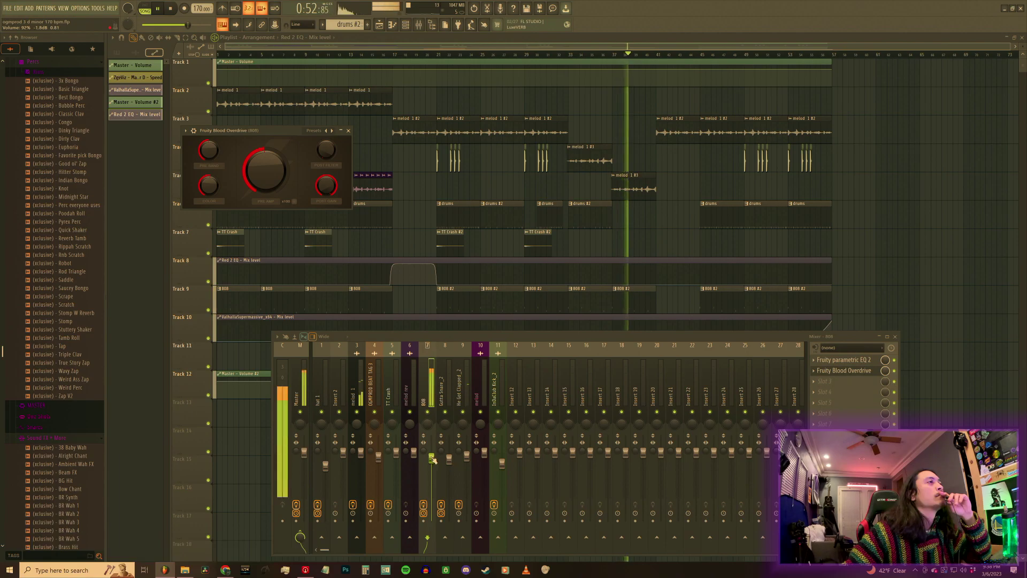
Set the gain of smart:limit on the master track to 0.4 dB and select the melod 1 mixer track.
click(300, 393)
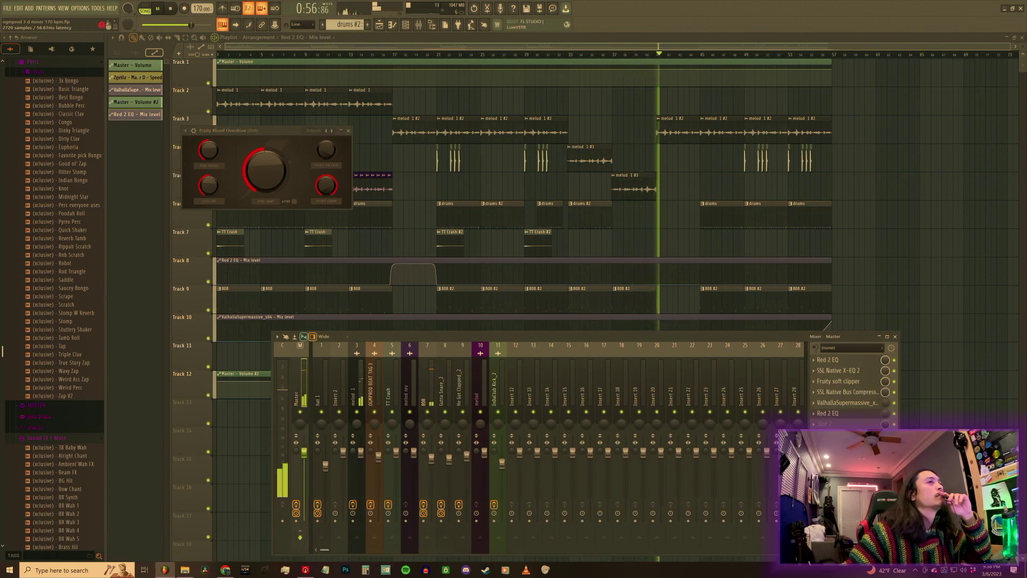
click(840, 434)
drag(304, 291, 289, 284)
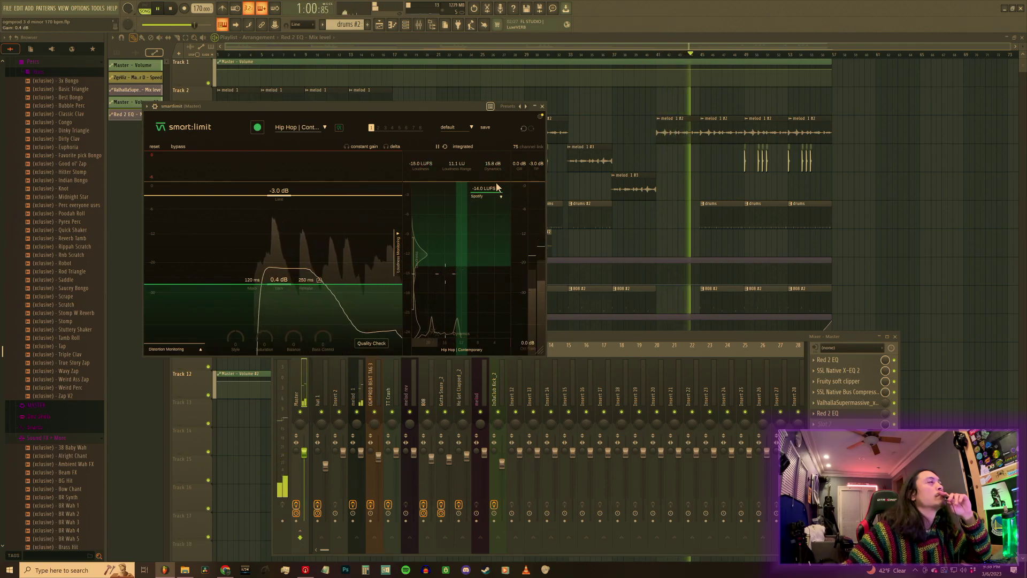
click(542, 106)
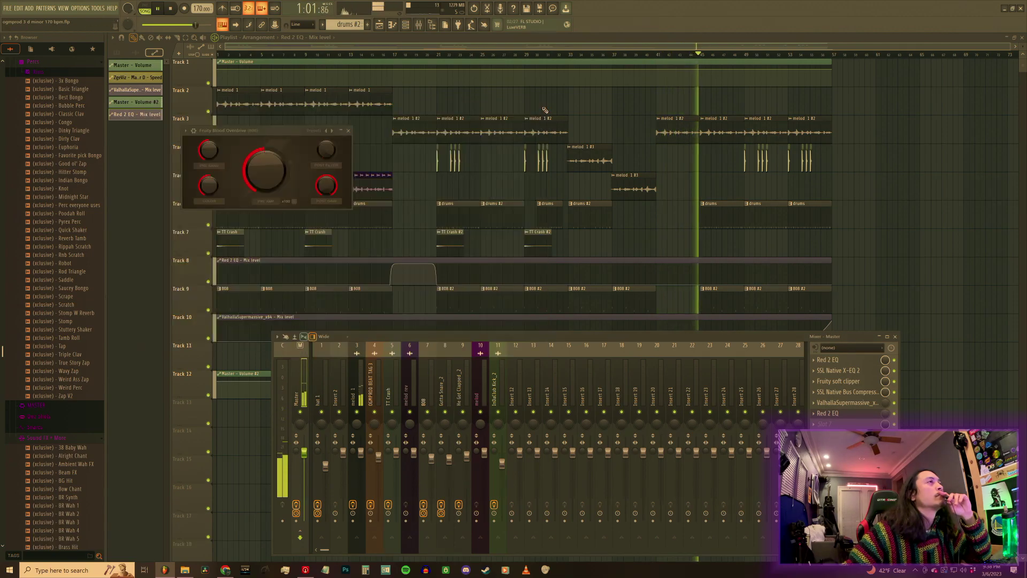
click(362, 402)
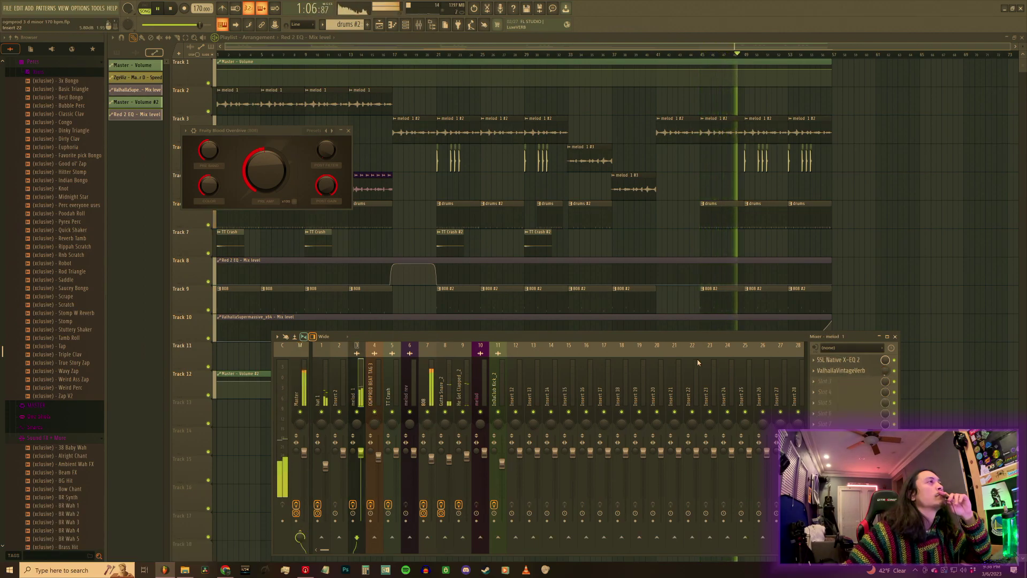
Load the "808 heavy sauce" mixer track state onto the 808 track.
click(428, 428)
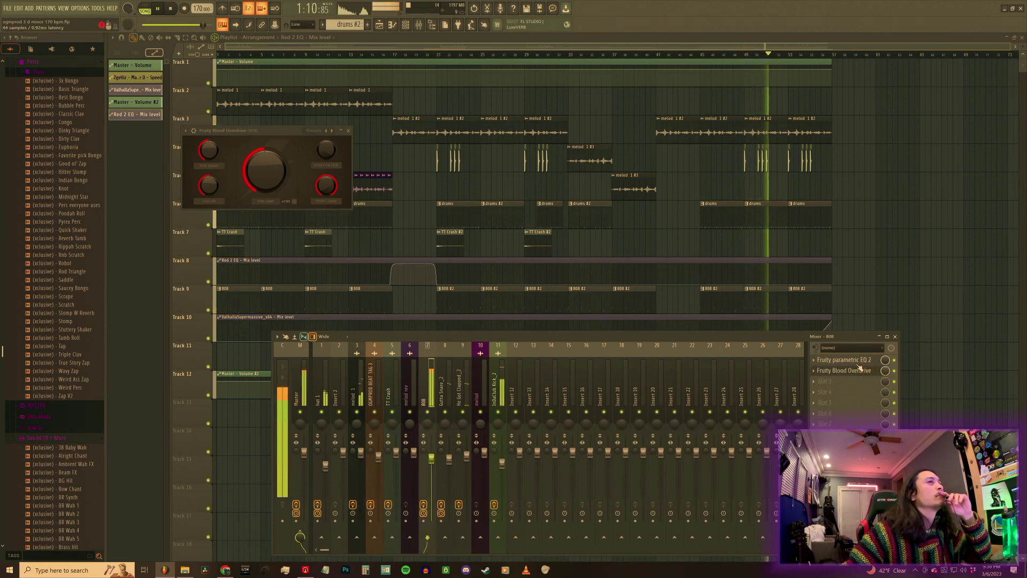
right_click(442, 392)
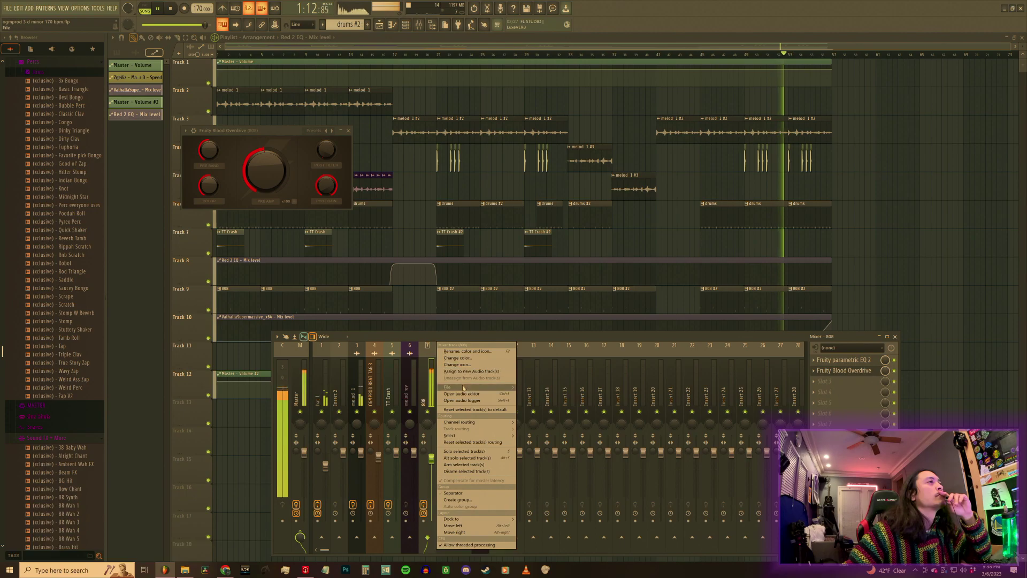
mouse_move(452, 387)
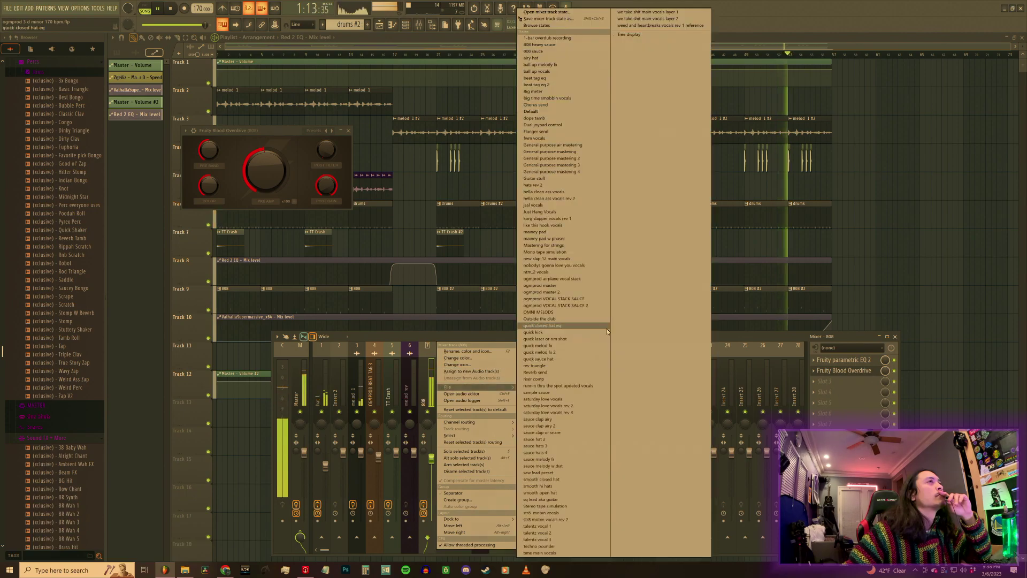
click(547, 44)
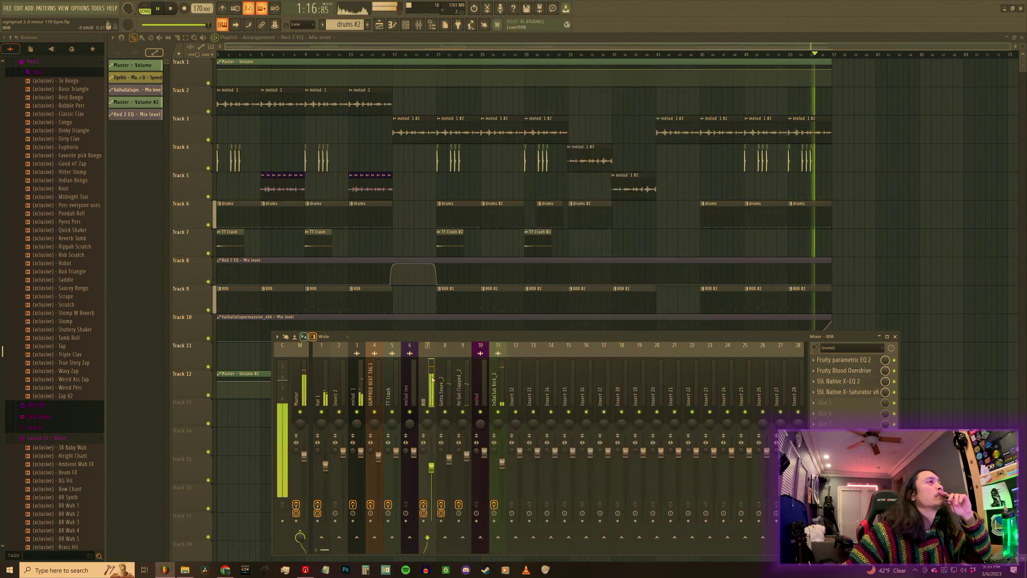
Set the drive of the SSL Native X-Saturator on the 808 track to 1.0 dB.
click(852, 393)
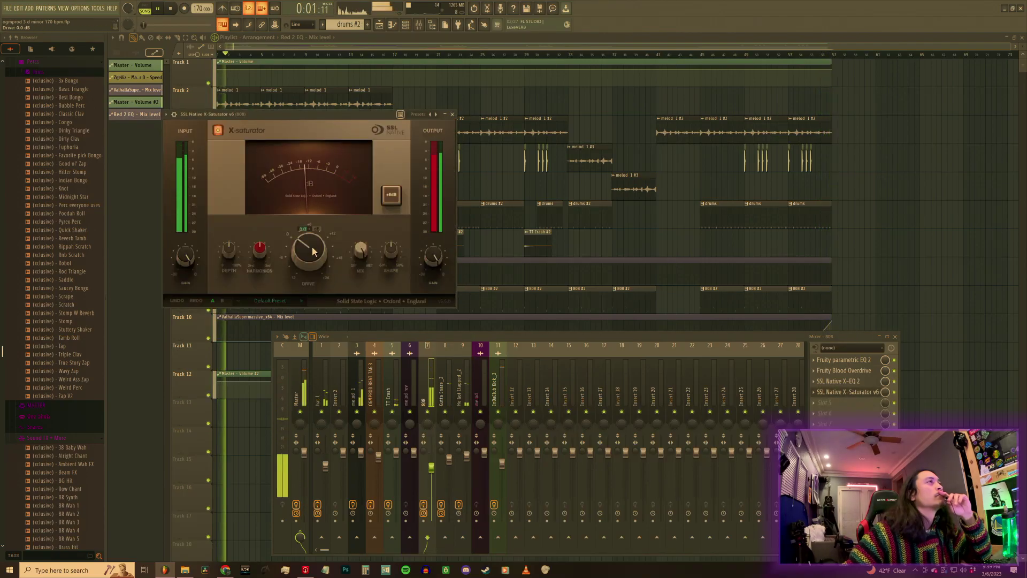
scroll(312, 251, up, 2)
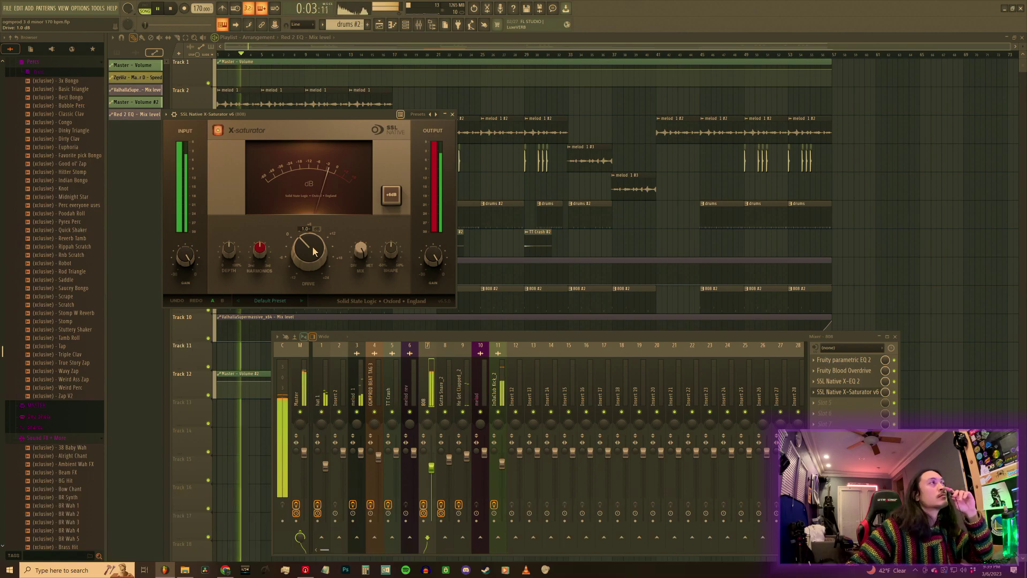
click(452, 114)
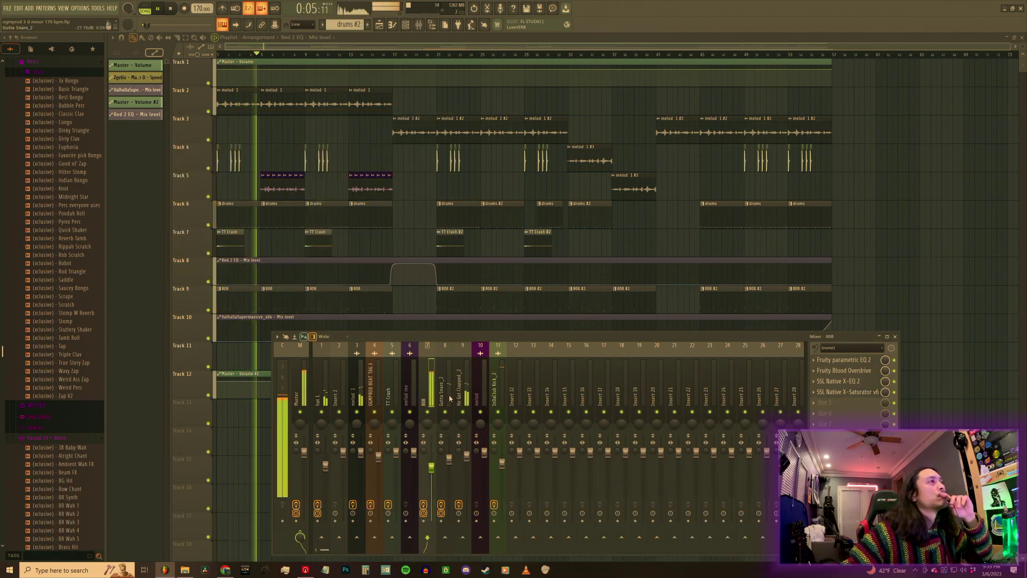
Load the "808 sauce" mixer track state onto the InDaClub Kick_2 track and rename that track as kick.
right_click(502, 396)
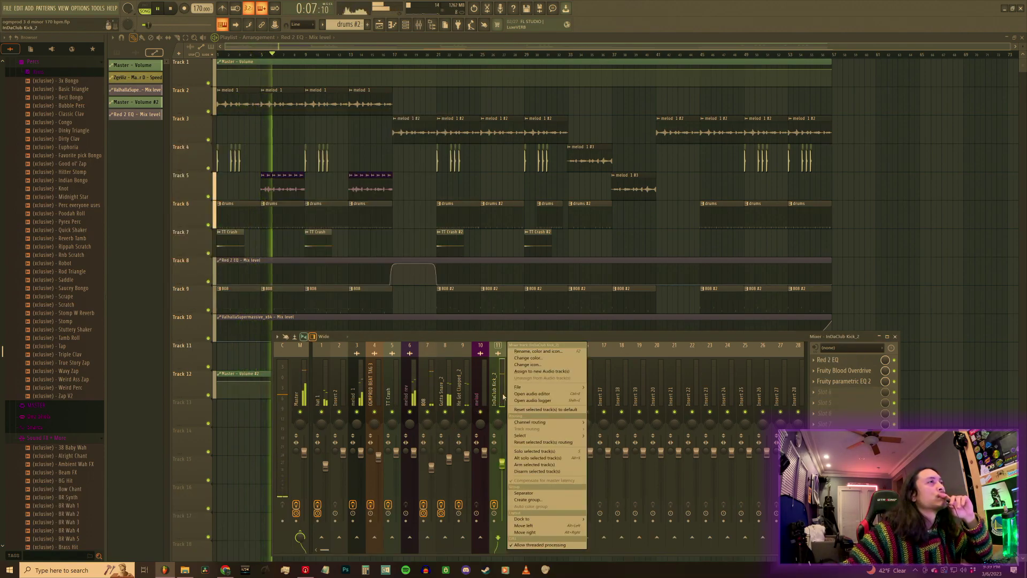
mouse_move(534, 387)
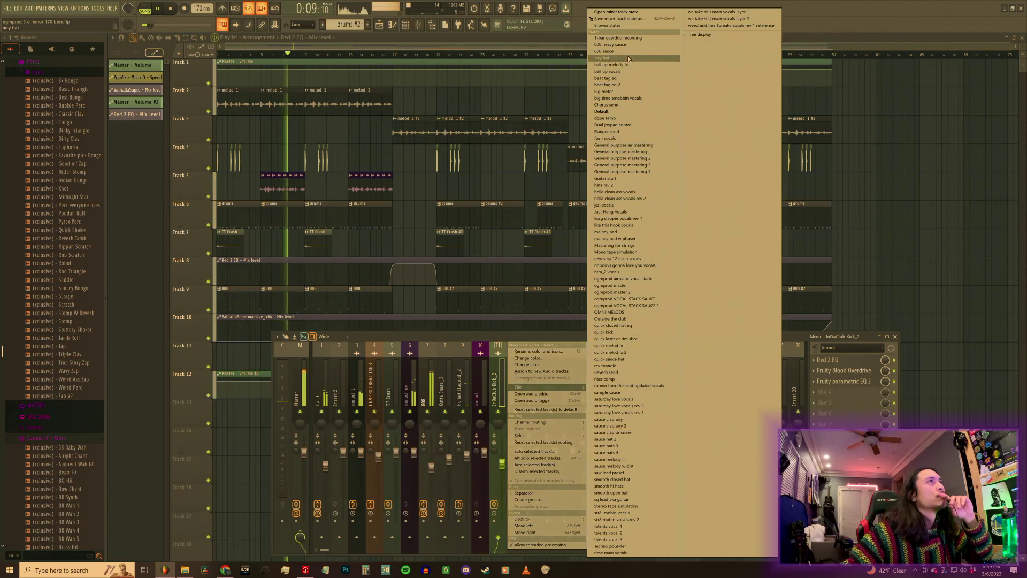
click(610, 51)
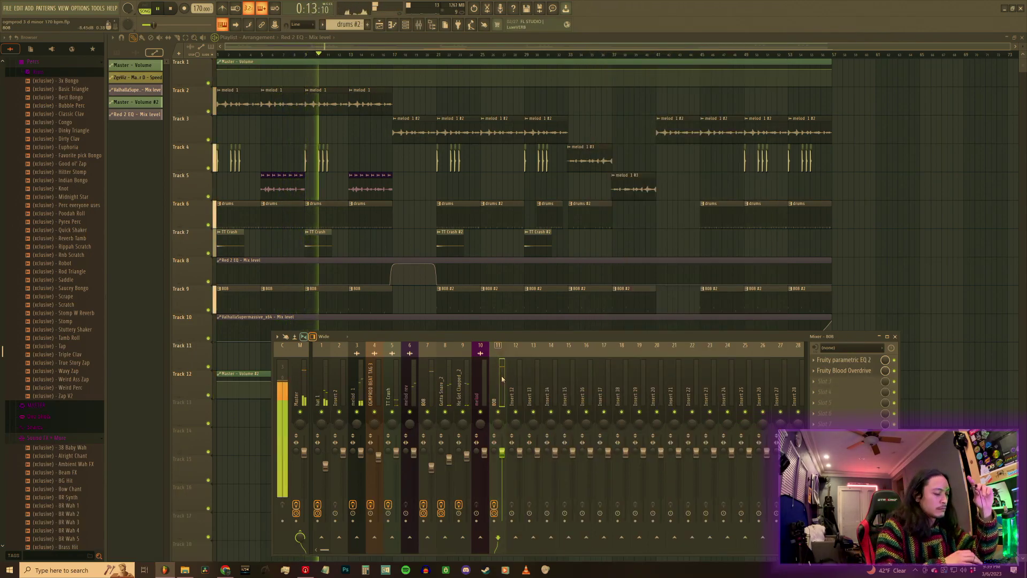
key(F2)
text(kick)
key(Return)
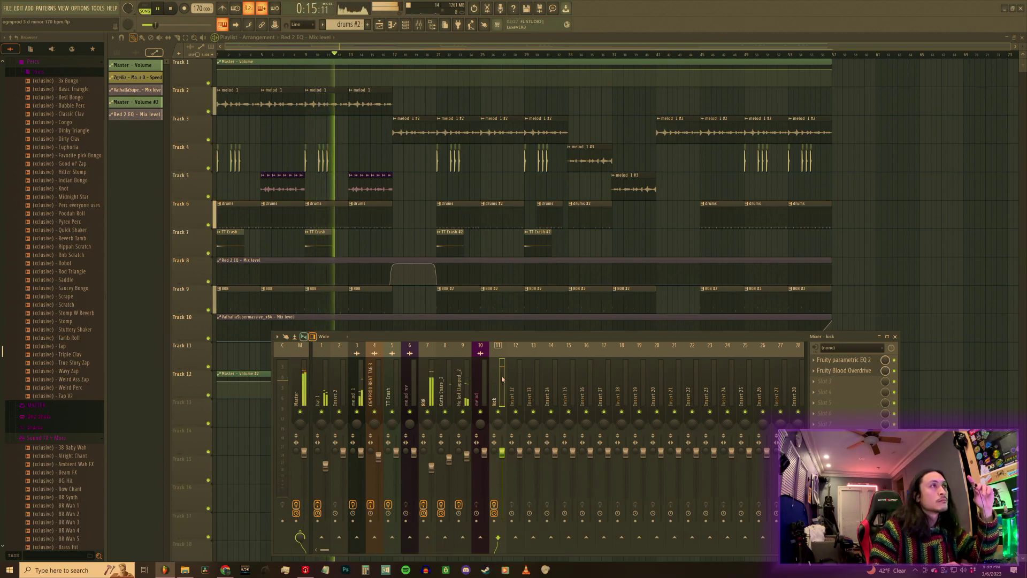
Check the kick track's Fruity Blood Overdrive and review the effect chains of the 808, snare, kick and master tracks during playback.
click(852, 371)
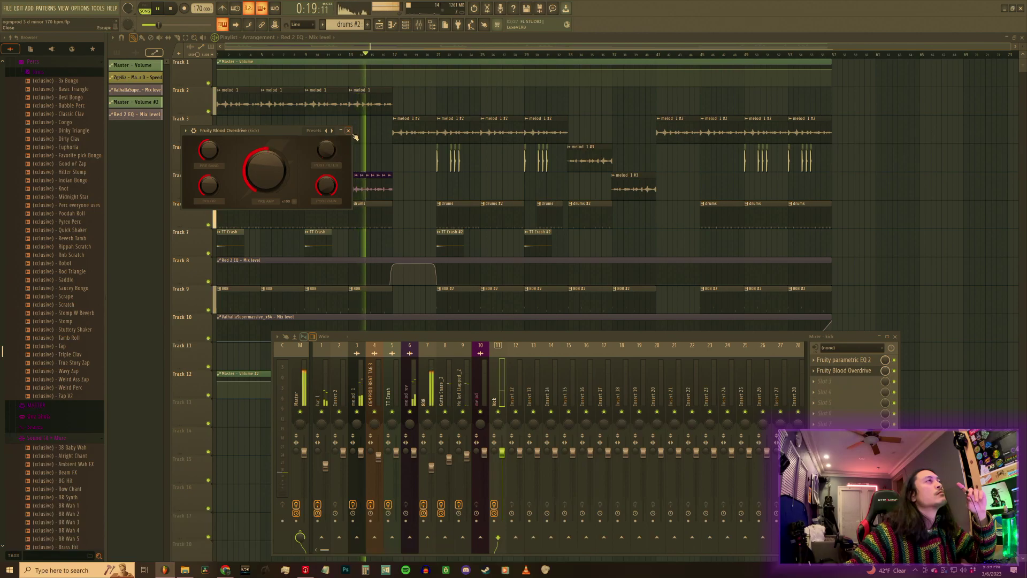
click(348, 131)
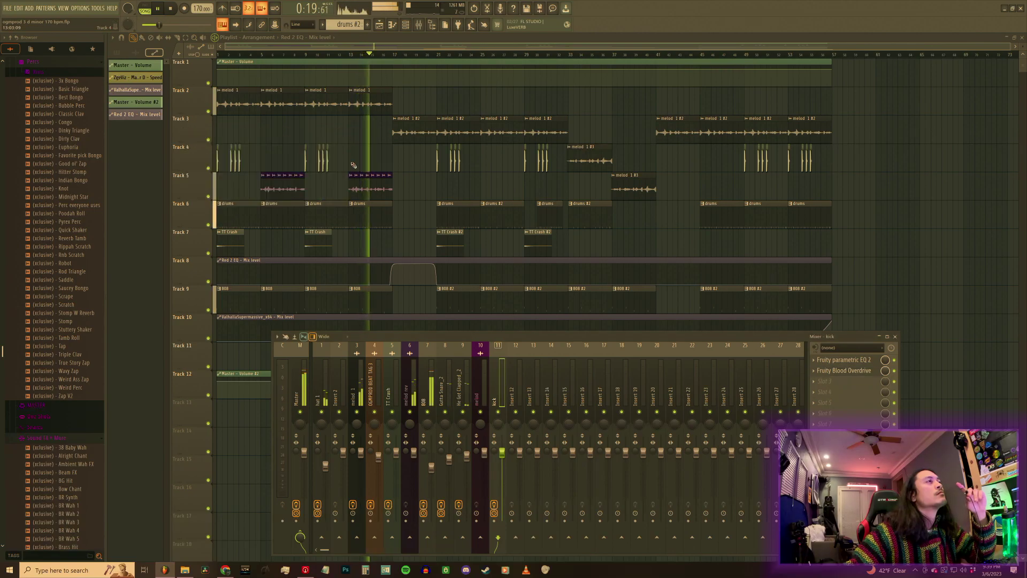
click(433, 398)
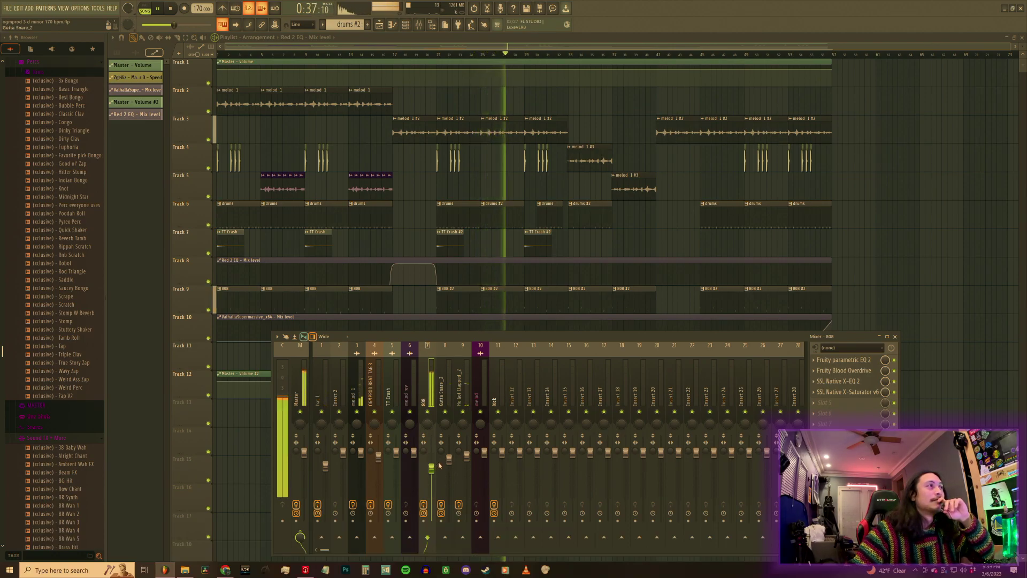
click(445, 401)
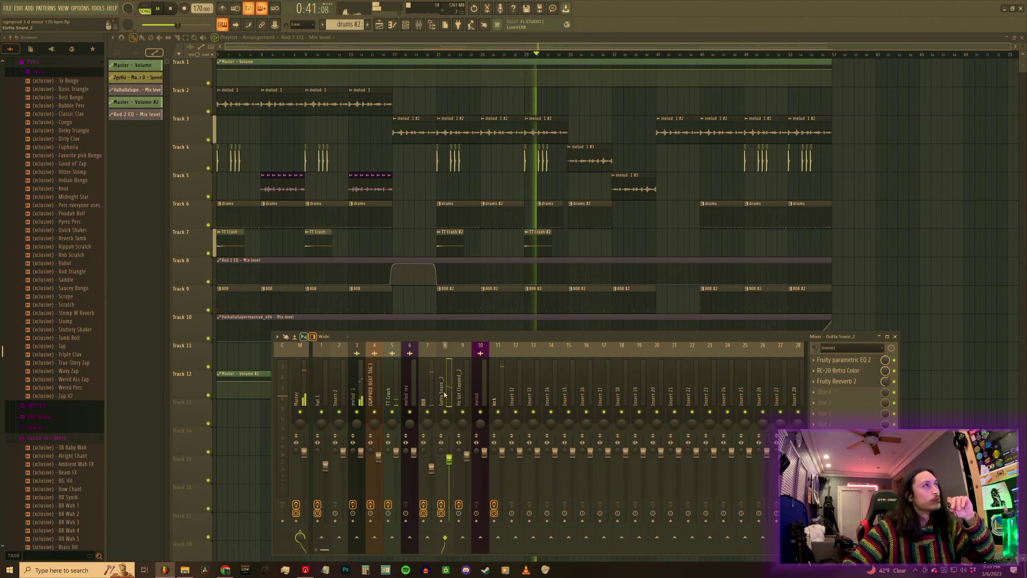
click(493, 399)
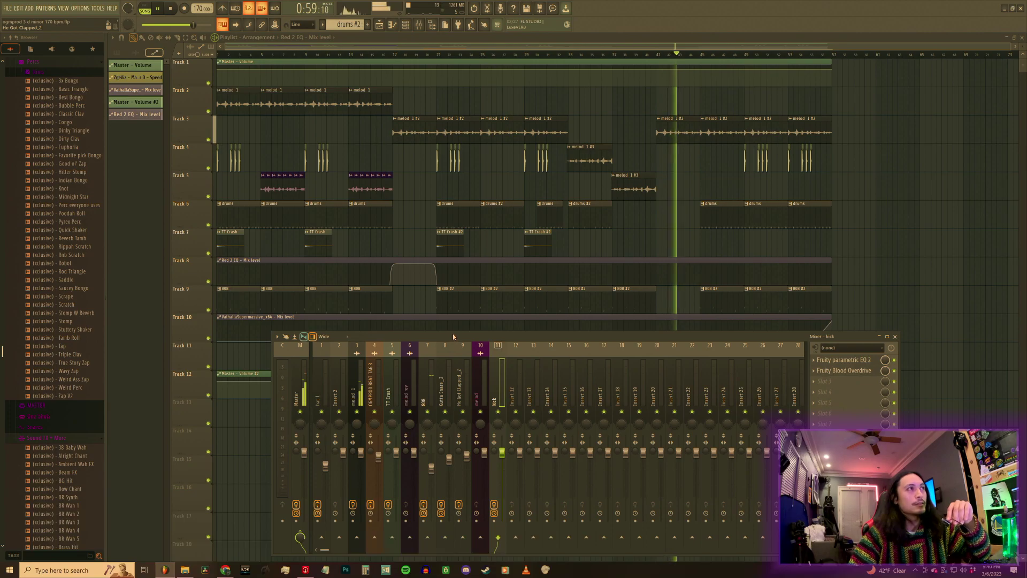
drag(452, 333, 439, 302)
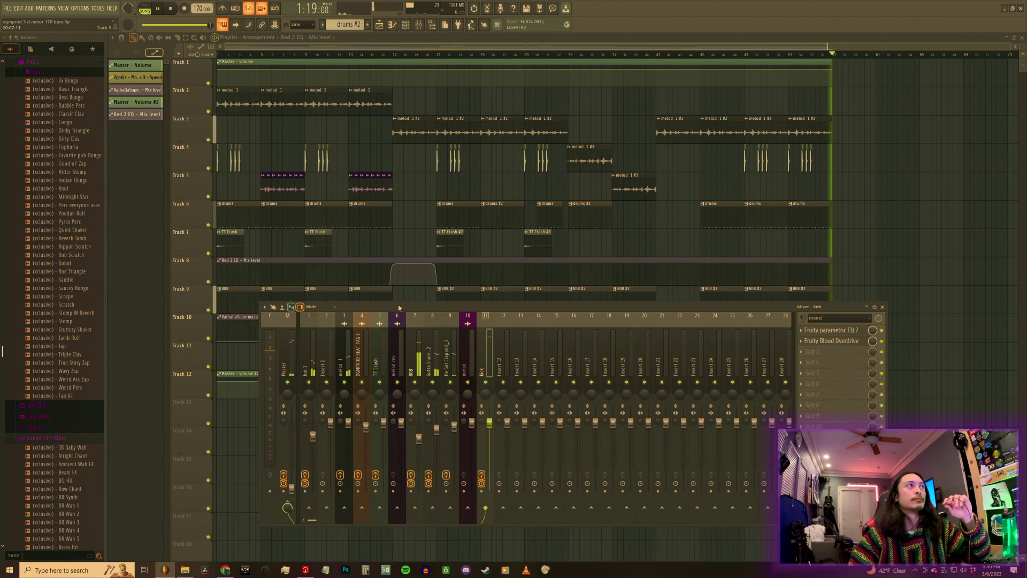
click(294, 350)
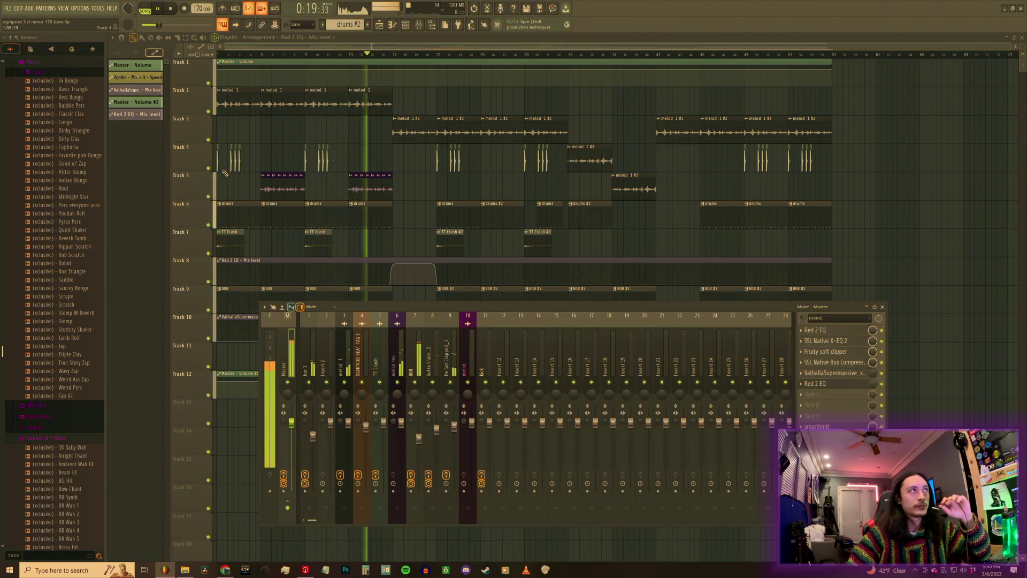
Review the filtered transition and the whole arrangement in the playlist during playback, and stop playback.
scroll(371, 62, up, 5)
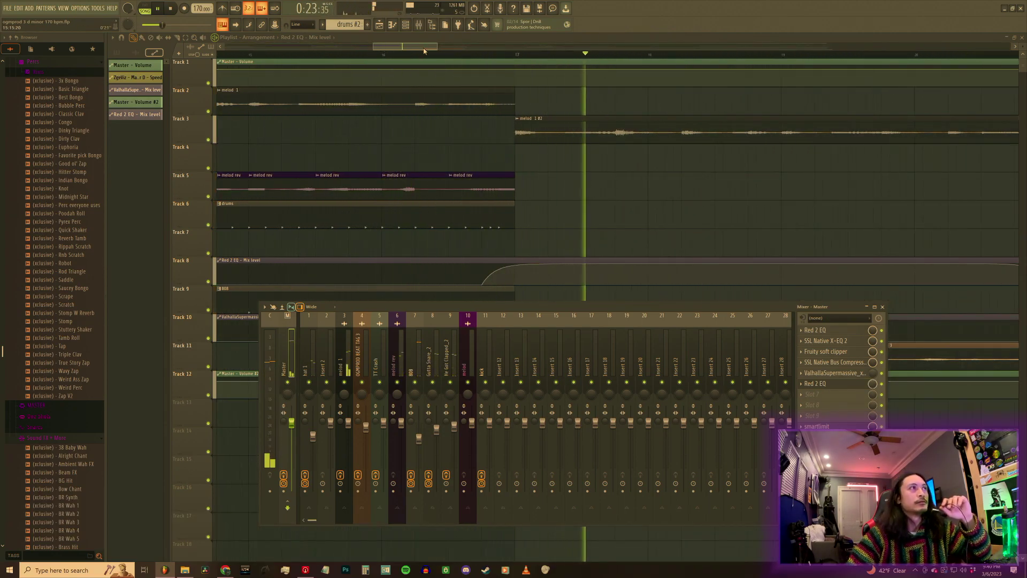
drag(436, 47, 594, 46)
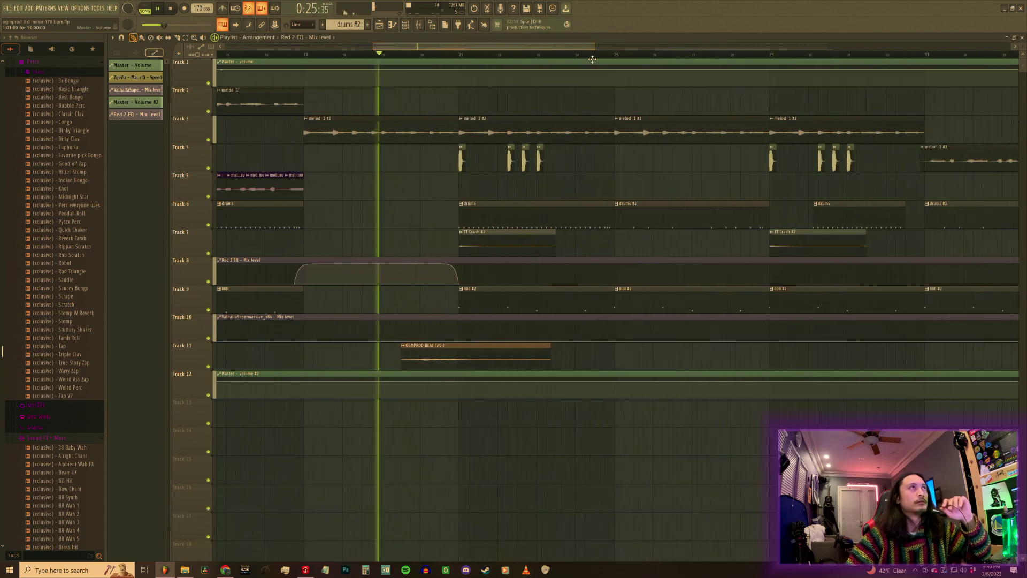
drag(379, 51, 225, 47)
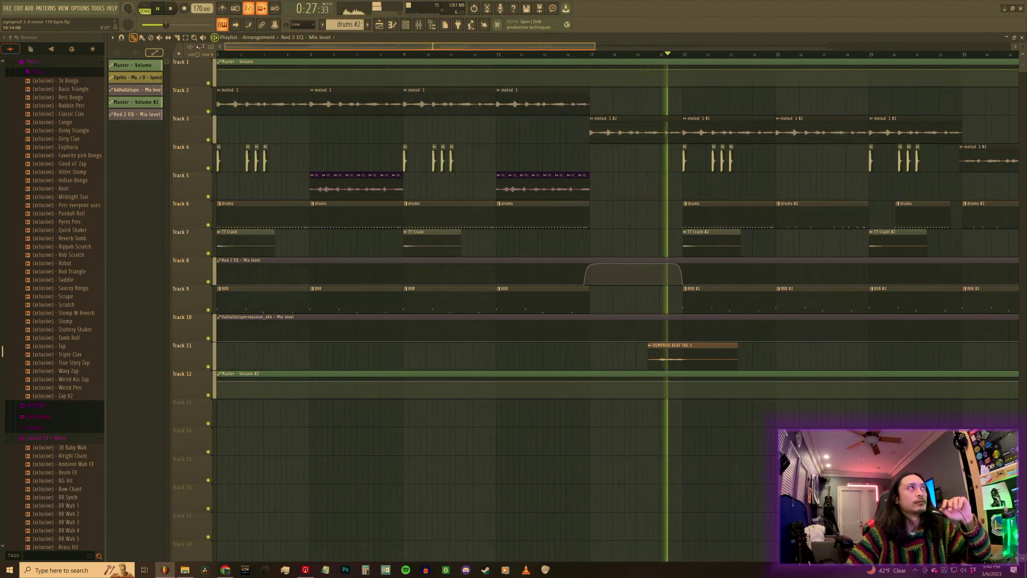
drag(589, 51, 951, 168)
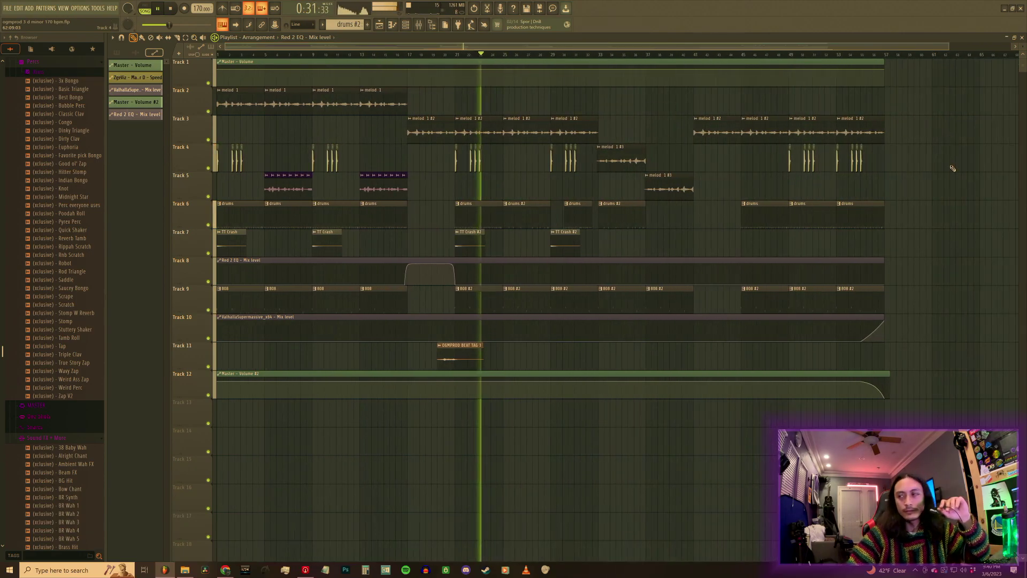
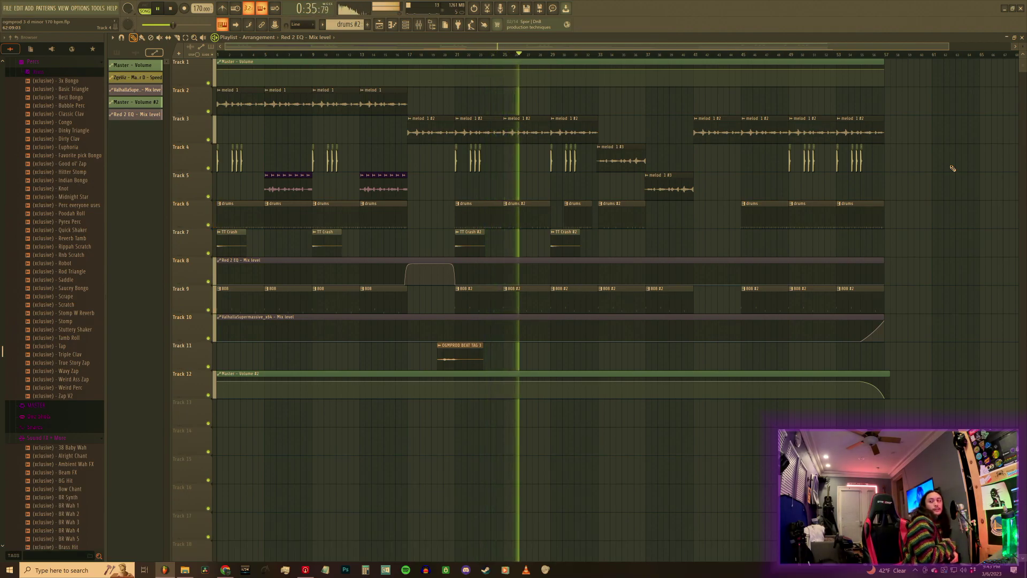
key(space)
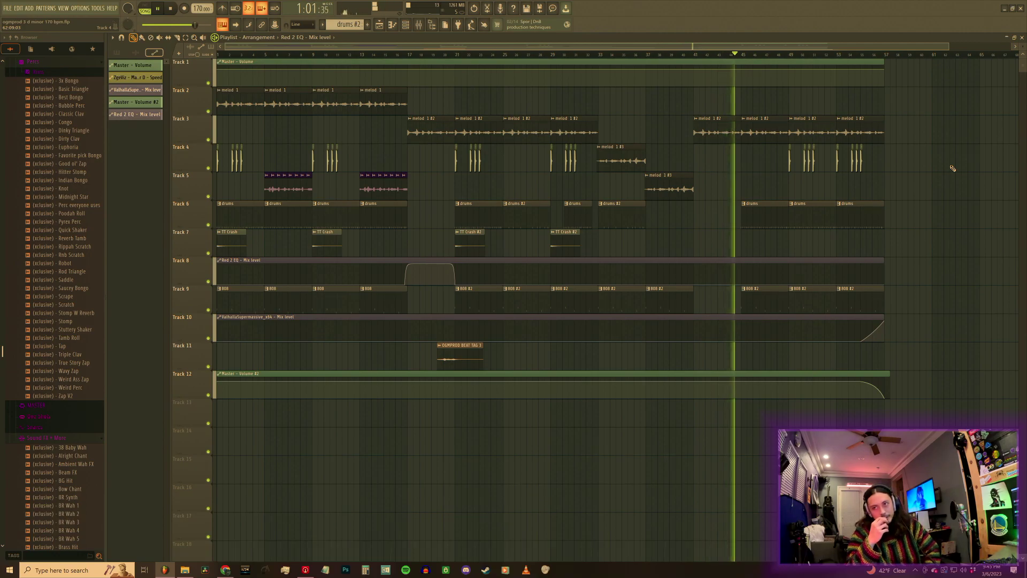
key(space)
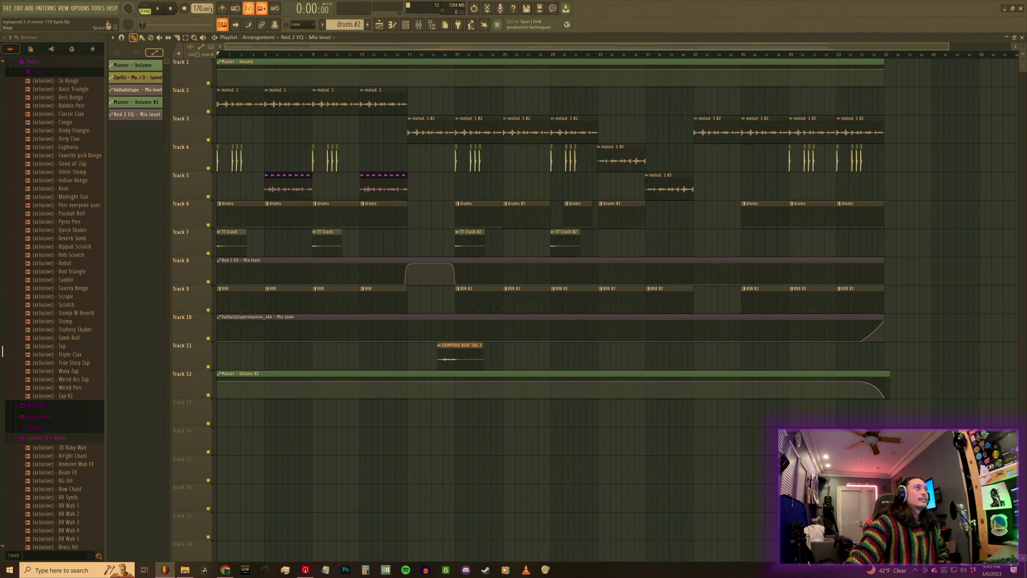
Set the audio input of the empty mixer track Insert 15 to the mono source Input 1.
key(F9)
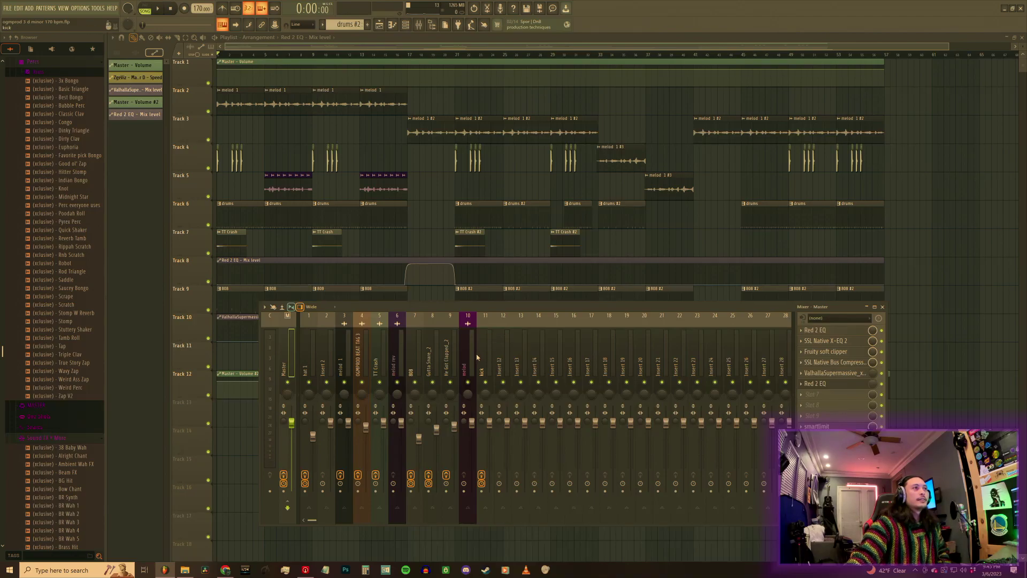
click(522, 366)
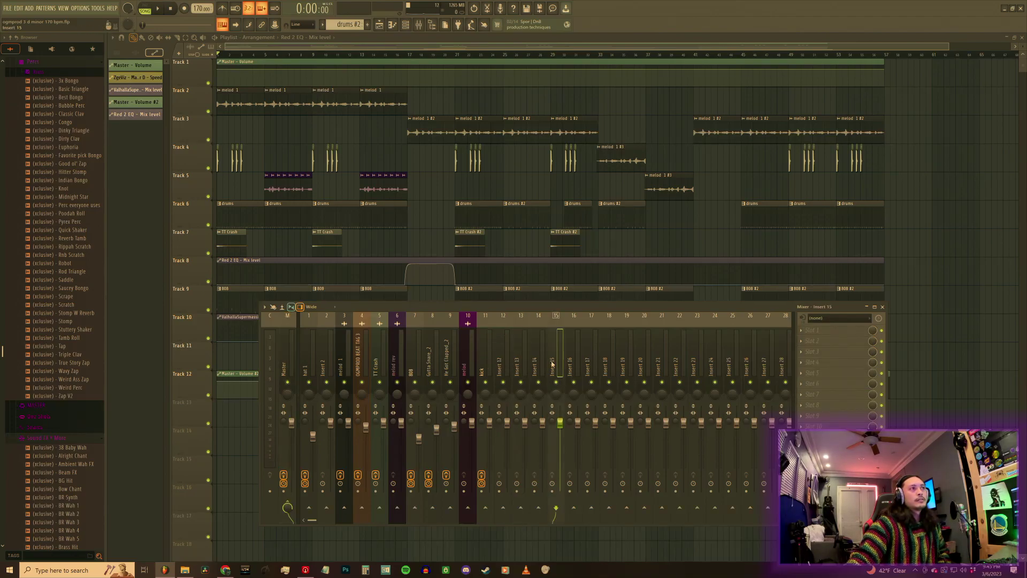
click(830, 319)
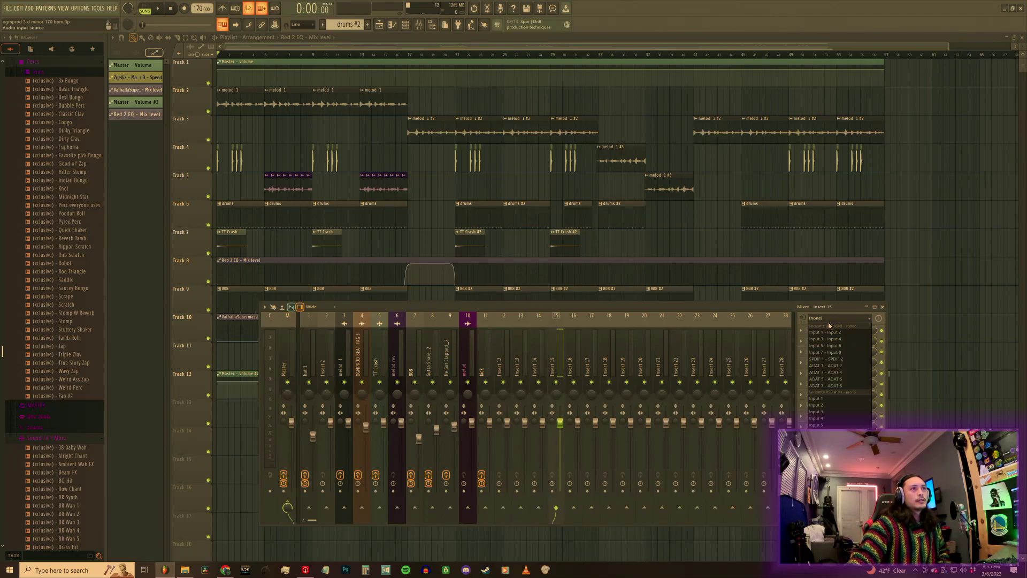
click(821, 398)
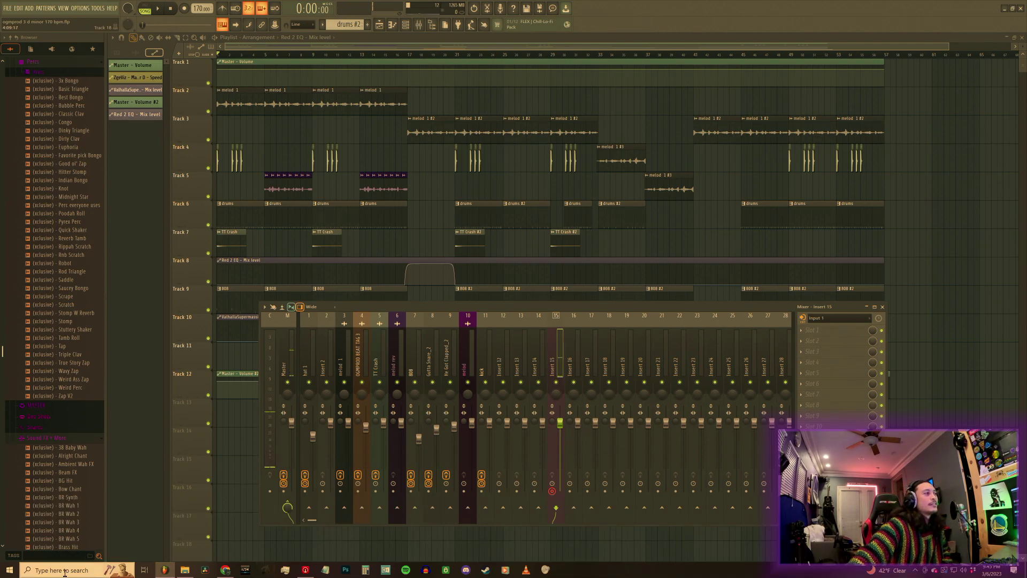
Set the Clarett 4Pre USB buffer size to 160 samples through the ASIO settings of the audio device.
click(70, 7)
click(93, 32)
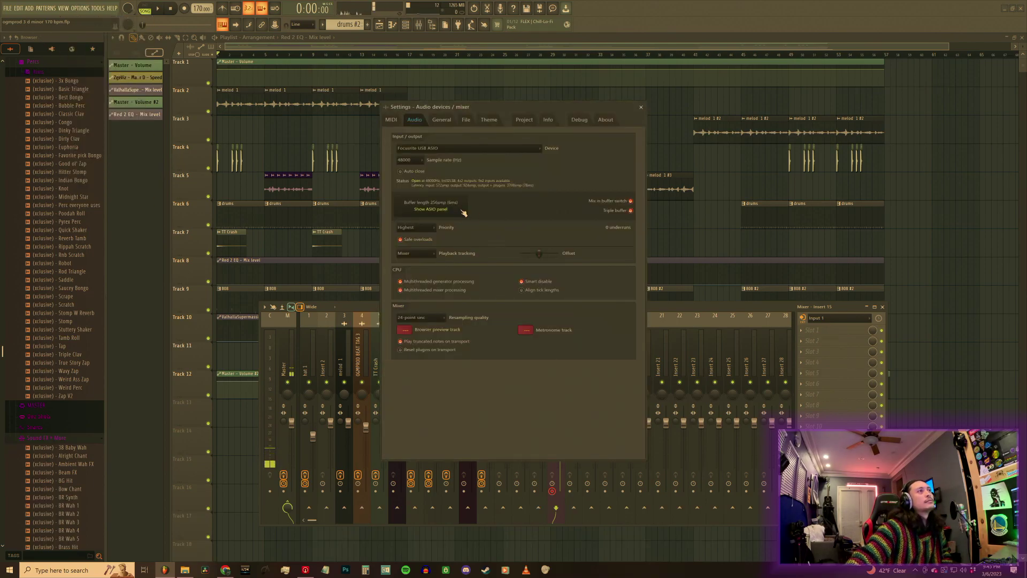
click(454, 211)
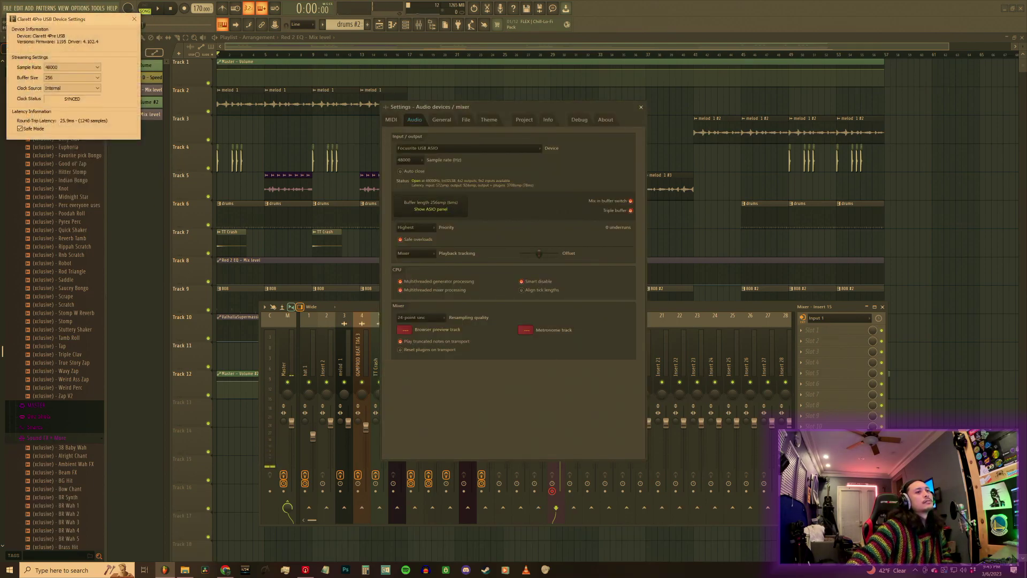
click(61, 79)
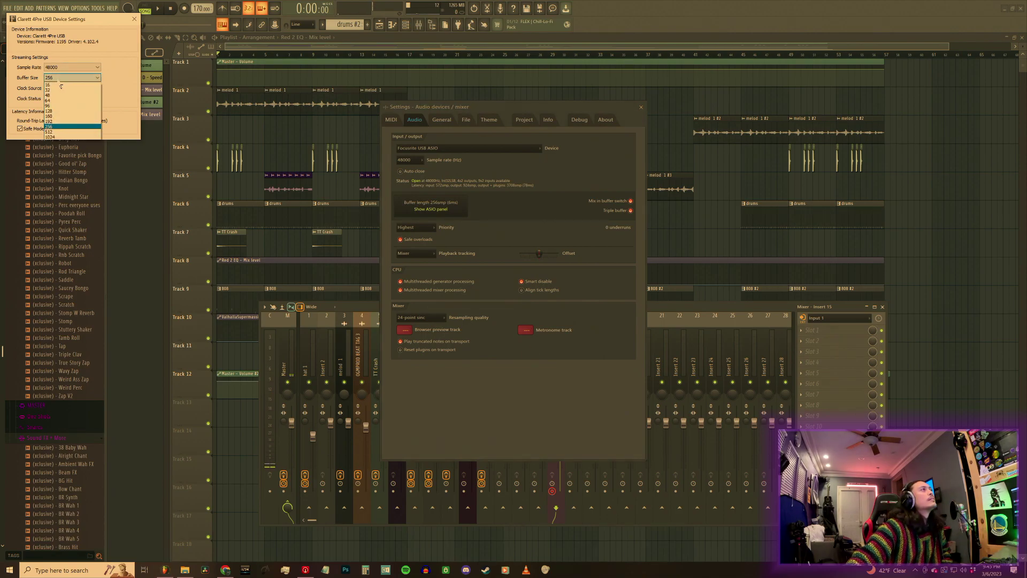
click(63, 117)
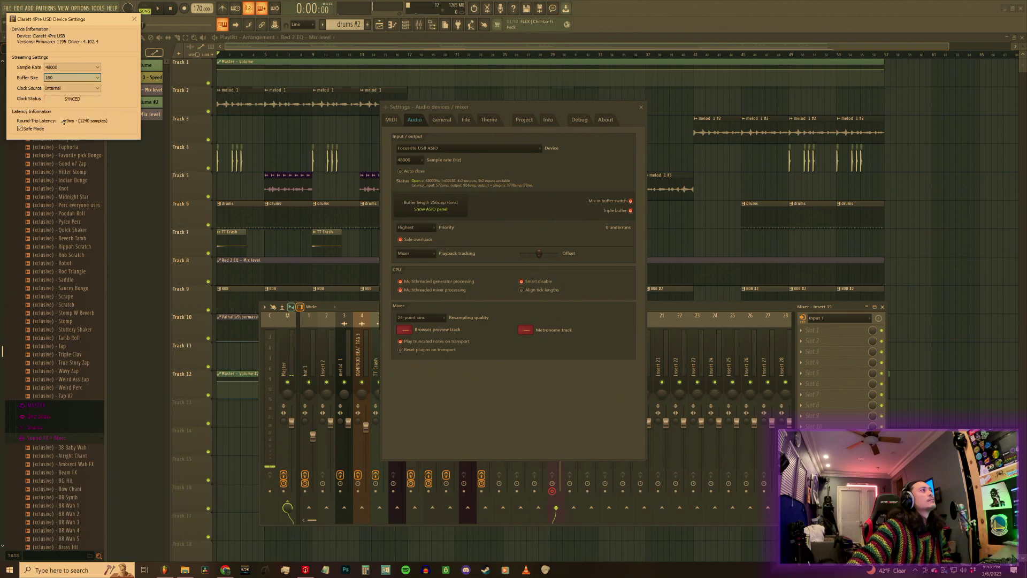
click(133, 19)
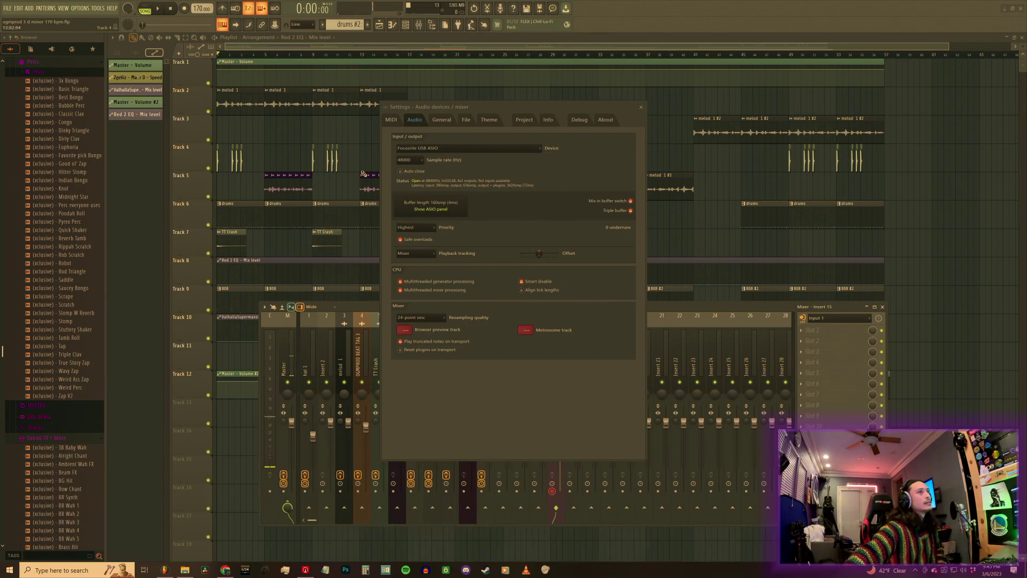
click(641, 109)
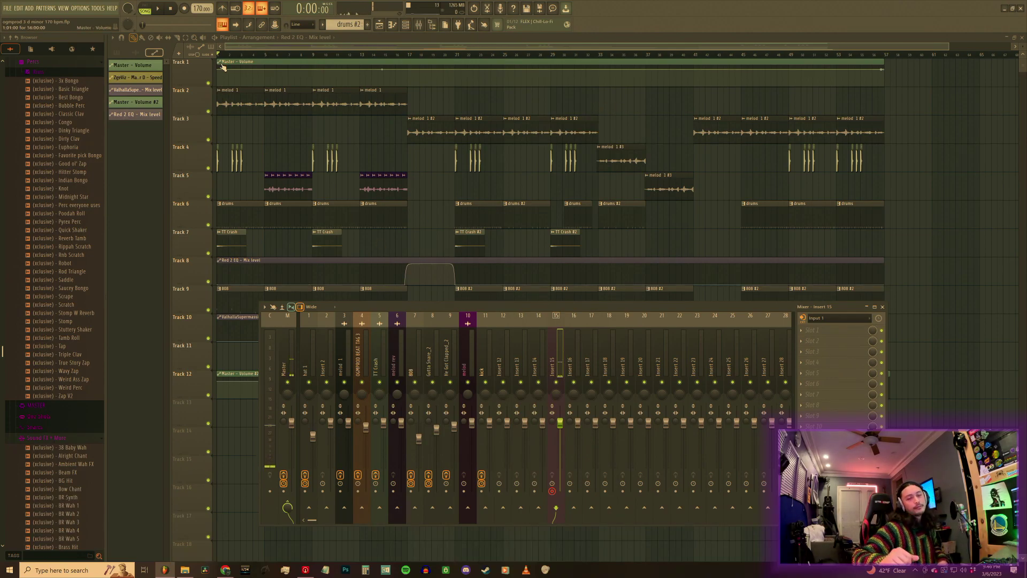
Shift every clip in the playlist four bars later so the arrangement starts at bar 5.
key(space)
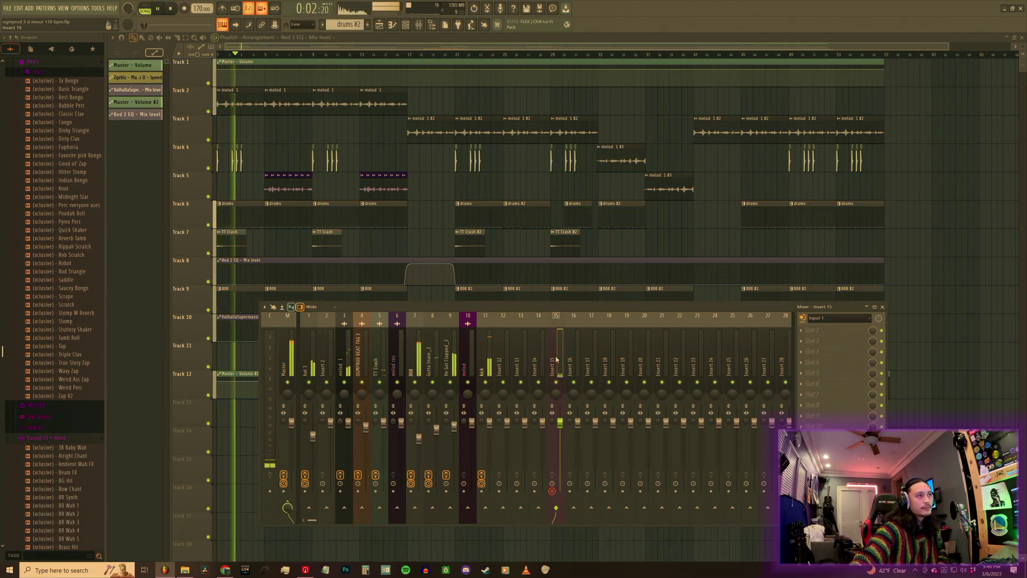
key(F9)
key(space)
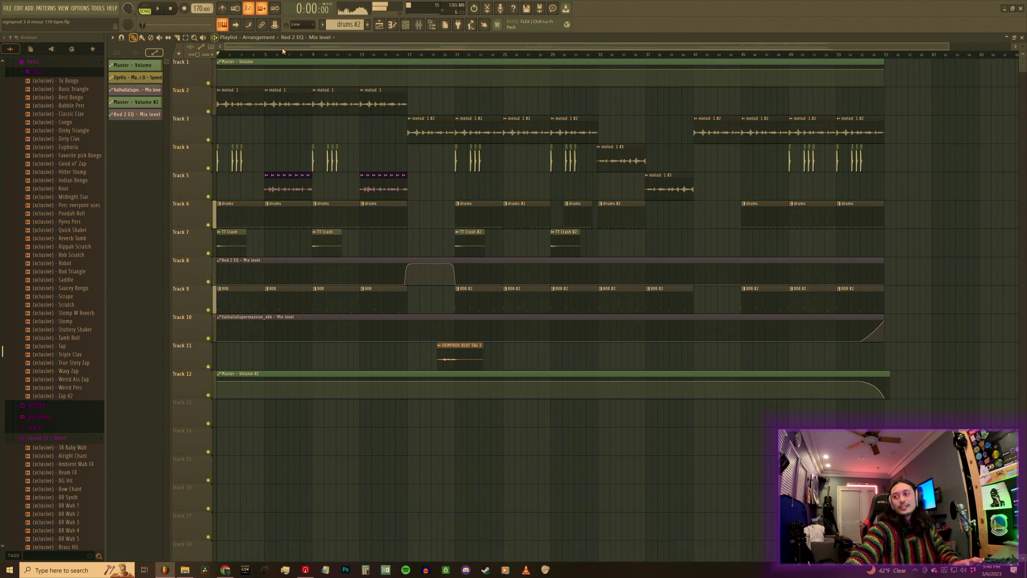
drag(981, 436, 97, 10)
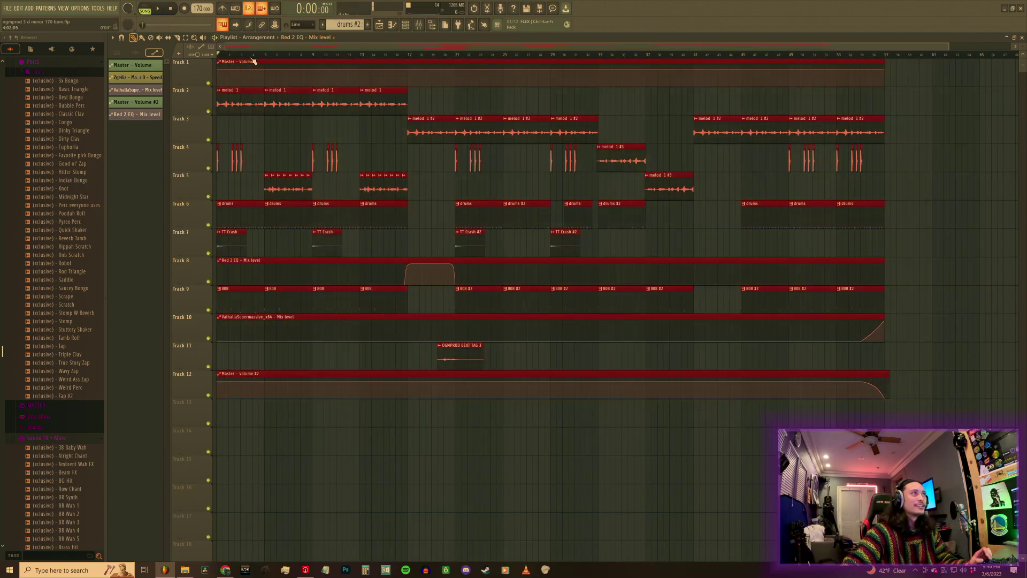
drag(249, 61, 298, 66)
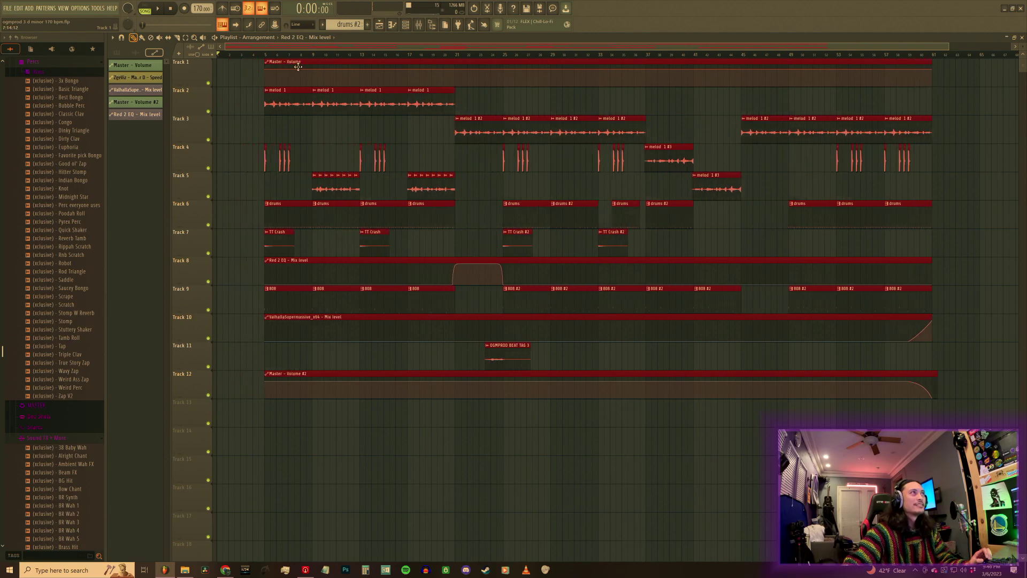
Add a melod 1 clip at bar 1 on Track 2 as an intro and check it in playback with the mixer levels.
click(230, 121)
right_click(249, 118)
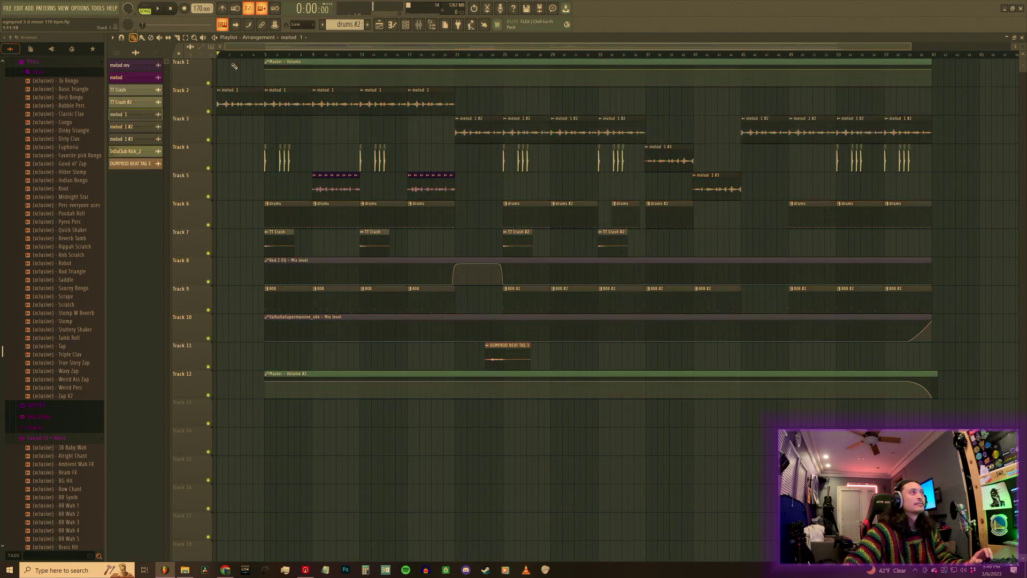
key(space)
click(419, 24)
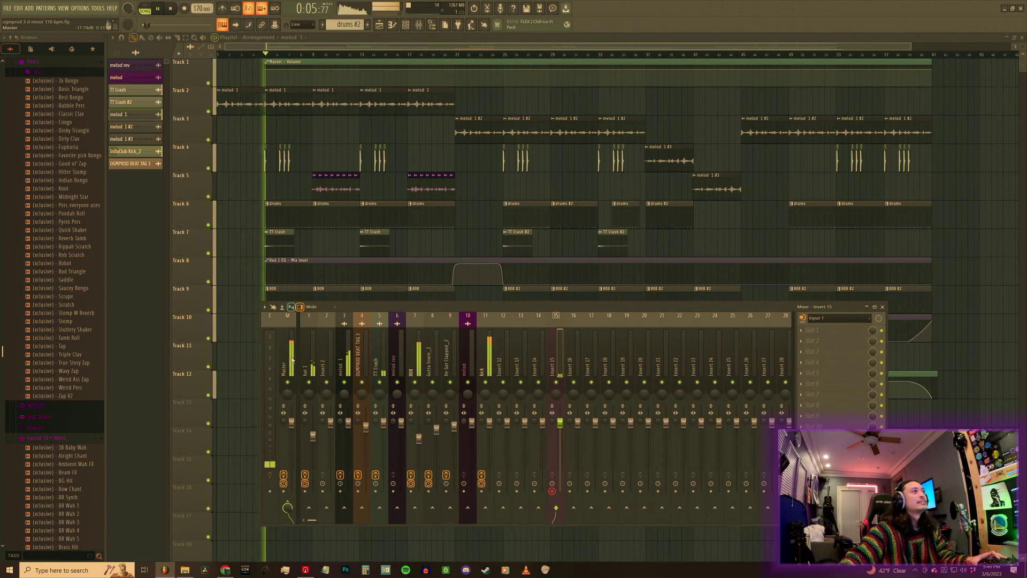
key(space)
key(F9)
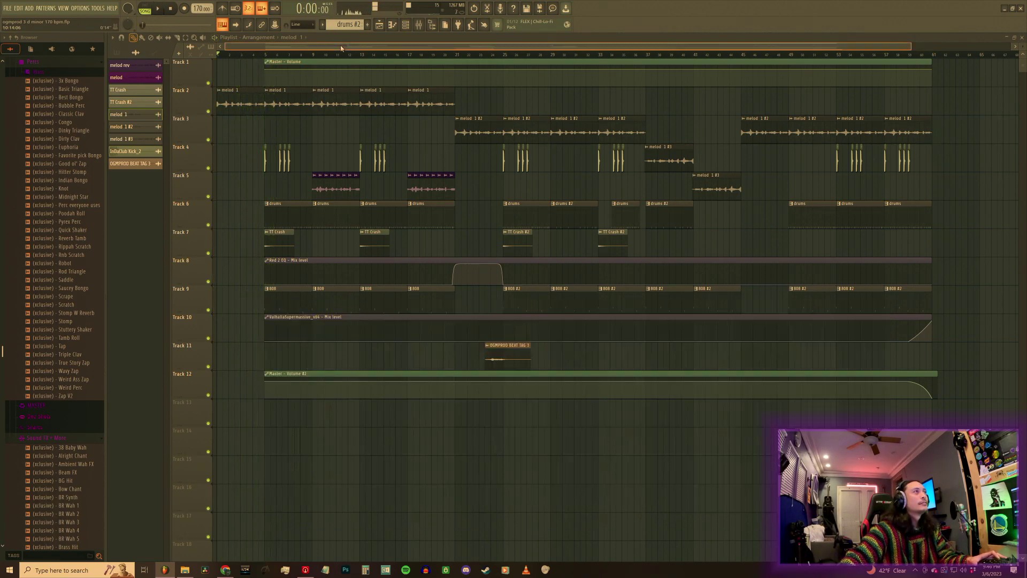
Place an OGMPROD BEAT TAG 3 clip on Track 11 at about bar 3.5, adjusting its timing by playing back the intro.
click(240, 355)
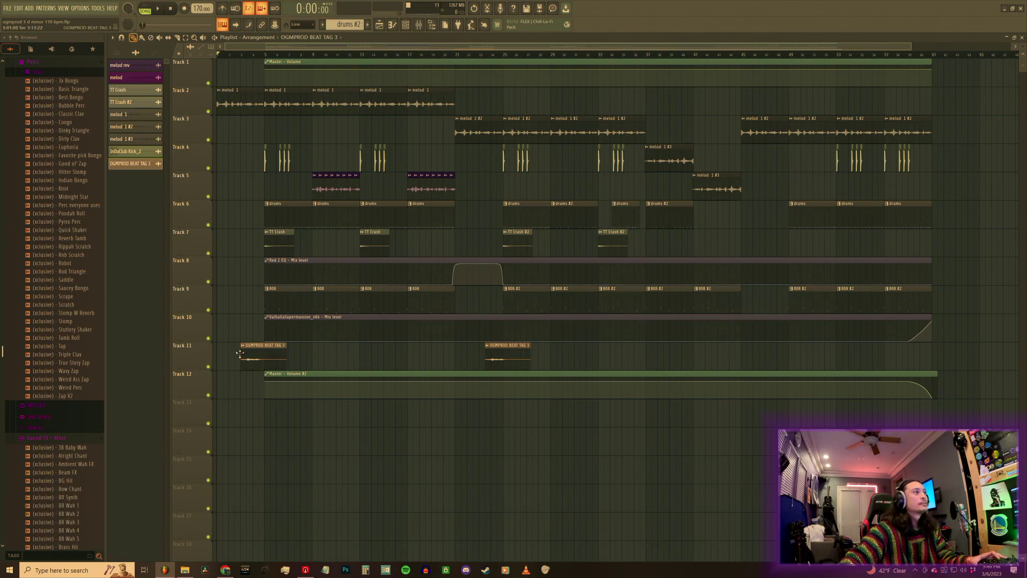
key(space)
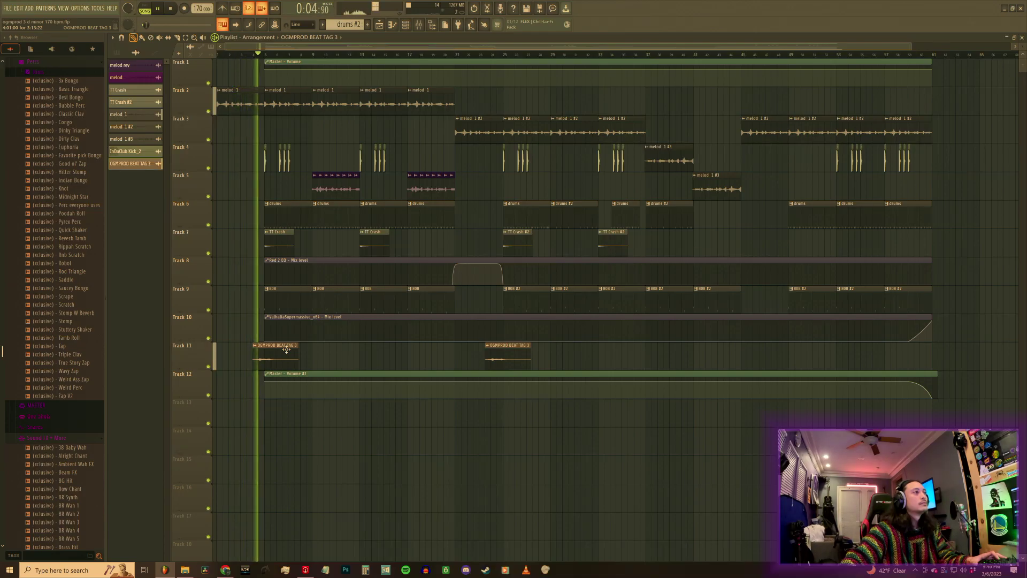
key(space)
scroll(254, 58, up, 4)
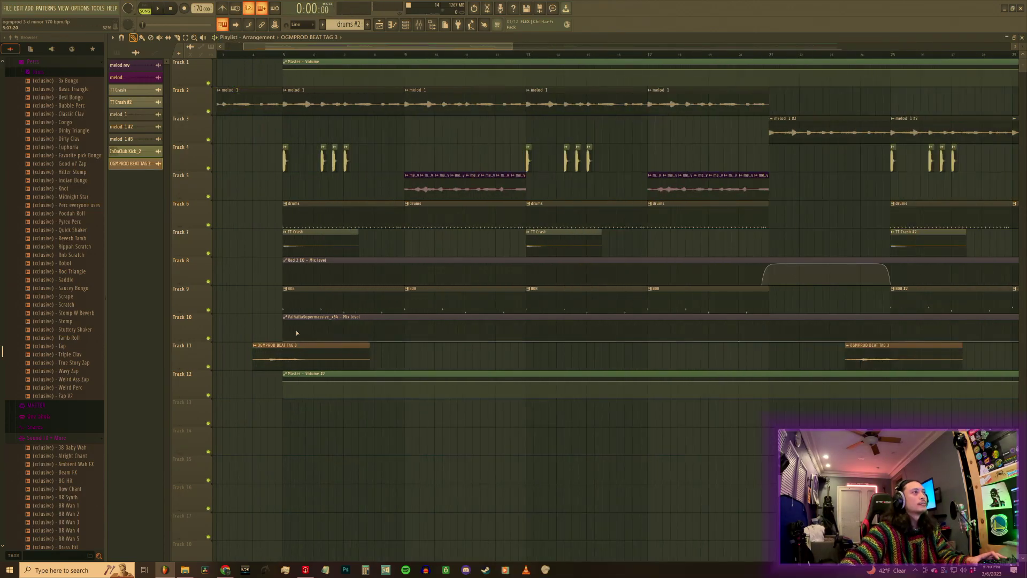
key(space)
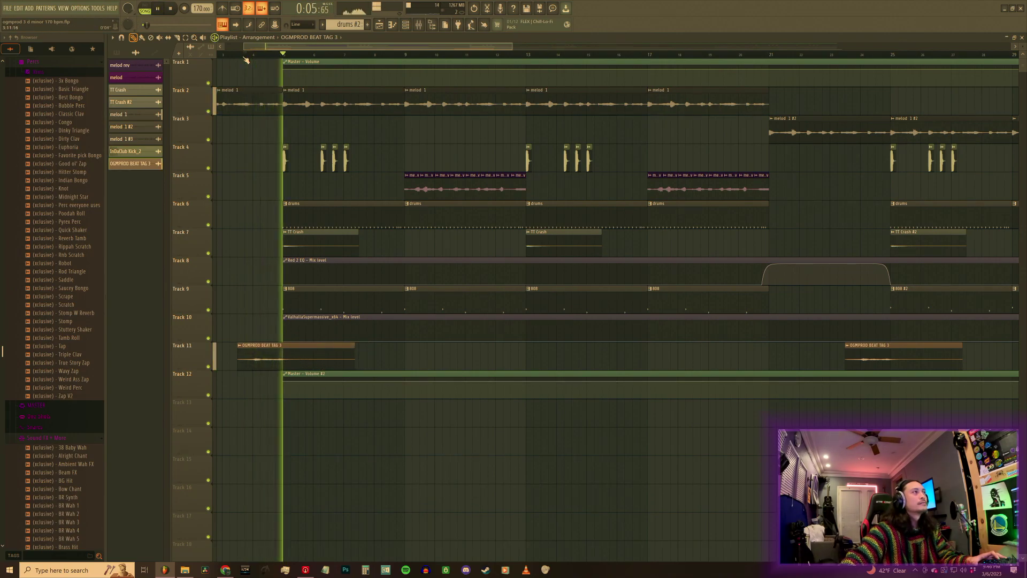
key(space)
scroll(235, 50, down, 5)
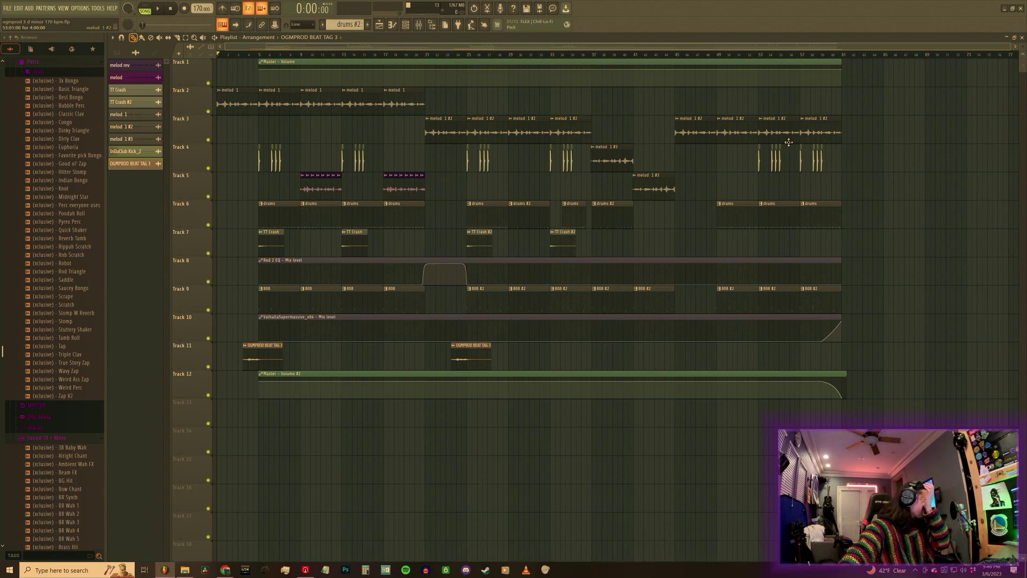
Record a take from the armed mixer input into the playlist as an audio clip, and delete the clip from Track 13.
click(420, 27)
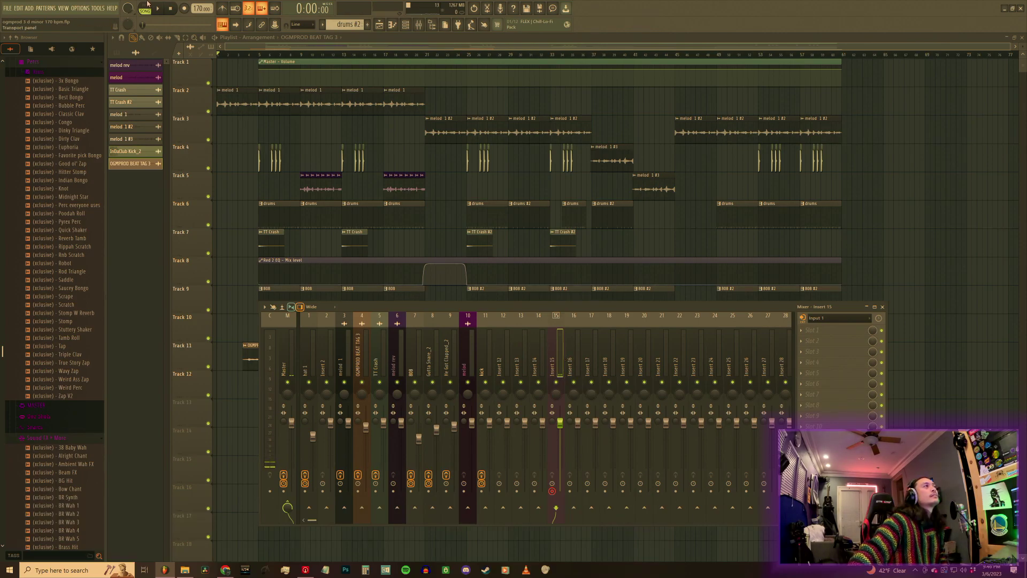
click(185, 10)
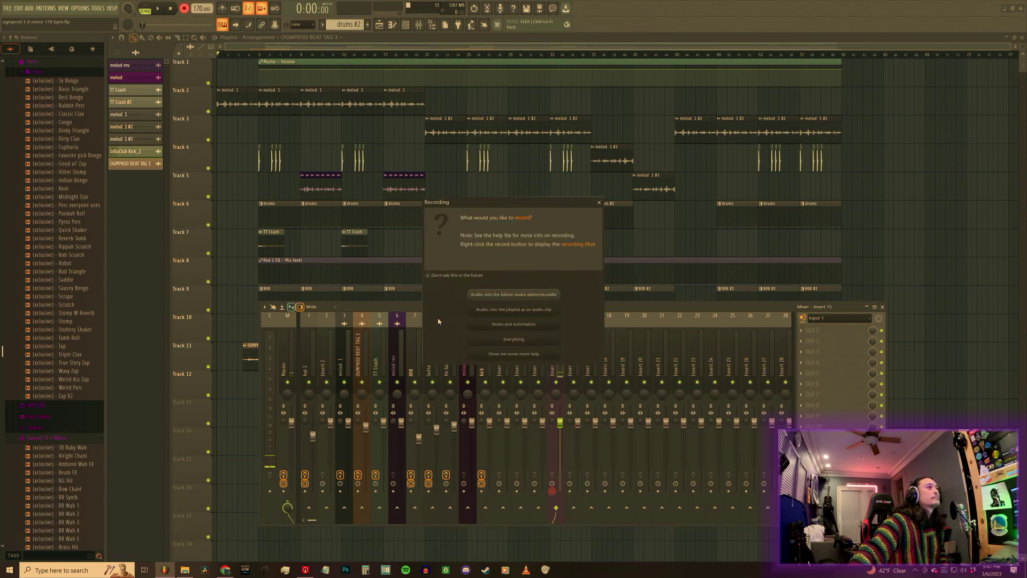
click(556, 310)
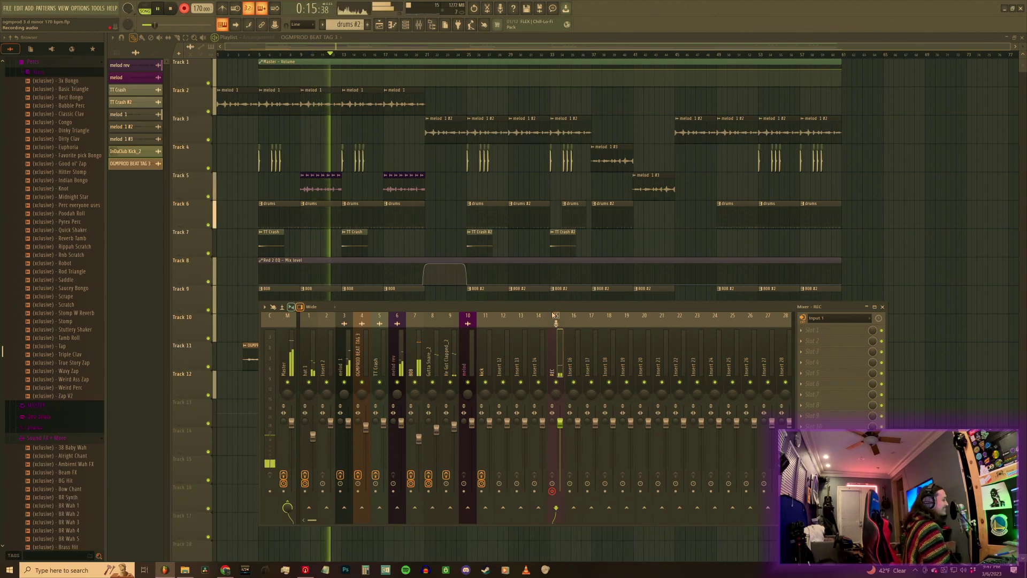
key(space)
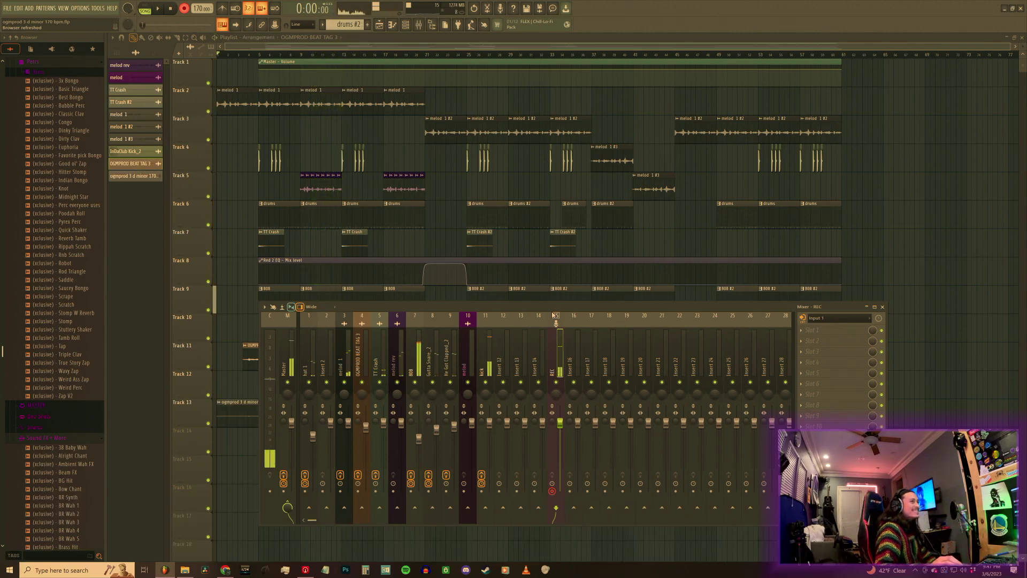
key(F9)
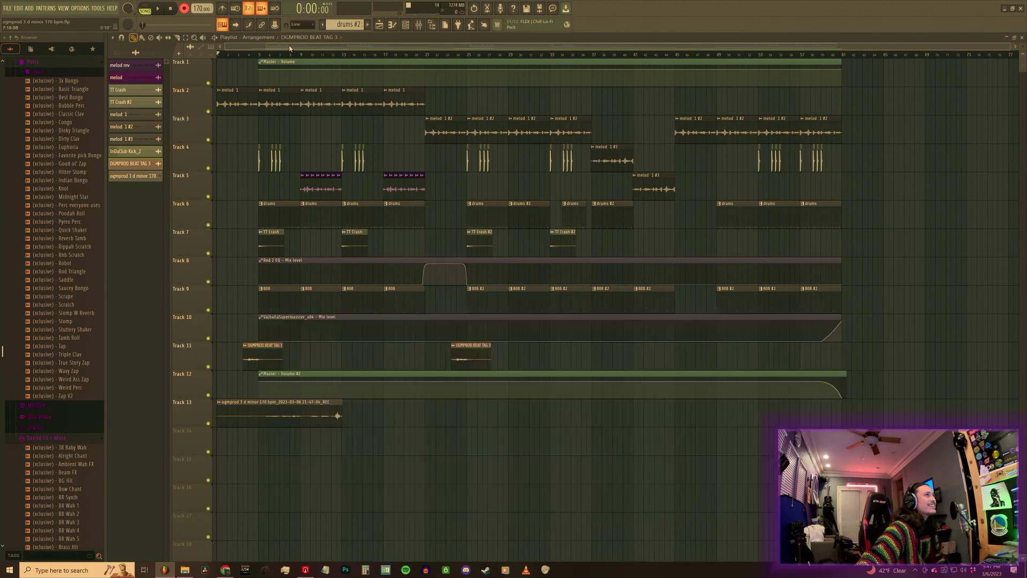
right_click(335, 413)
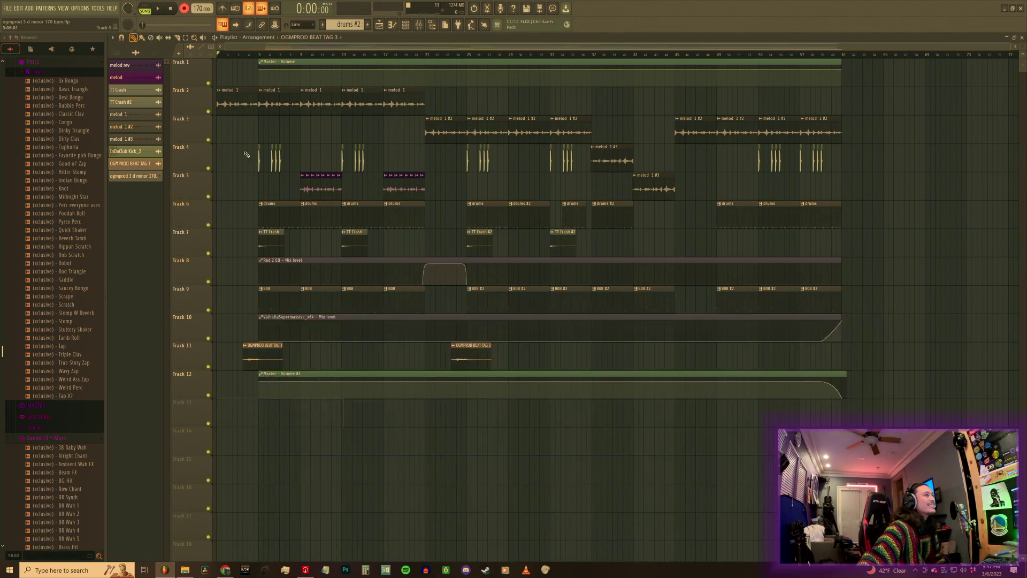
Record a second take into the playlist as an audio clip up to about bar 30, and delete it from Track 13.
click(183, 9)
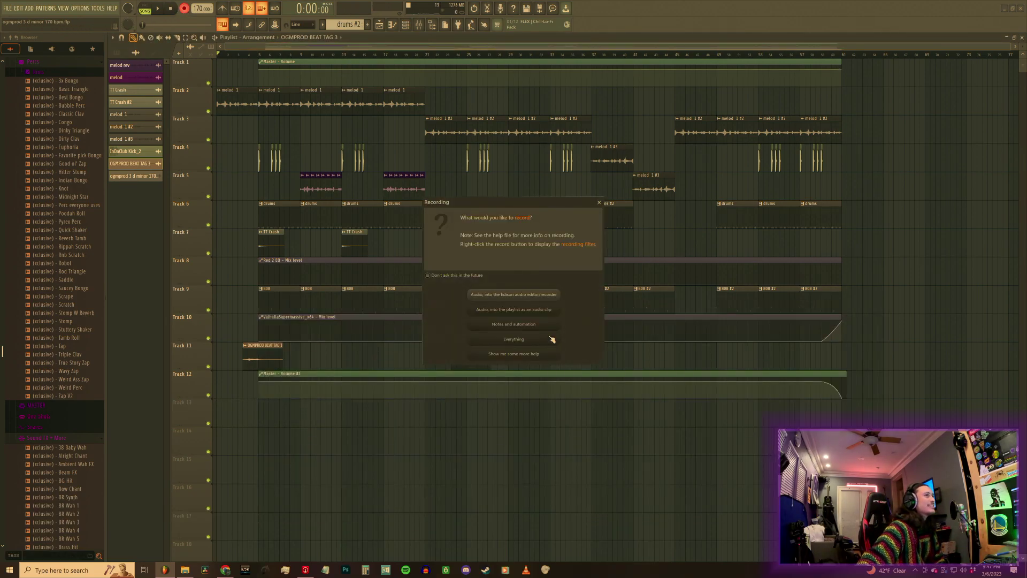
click(517, 310)
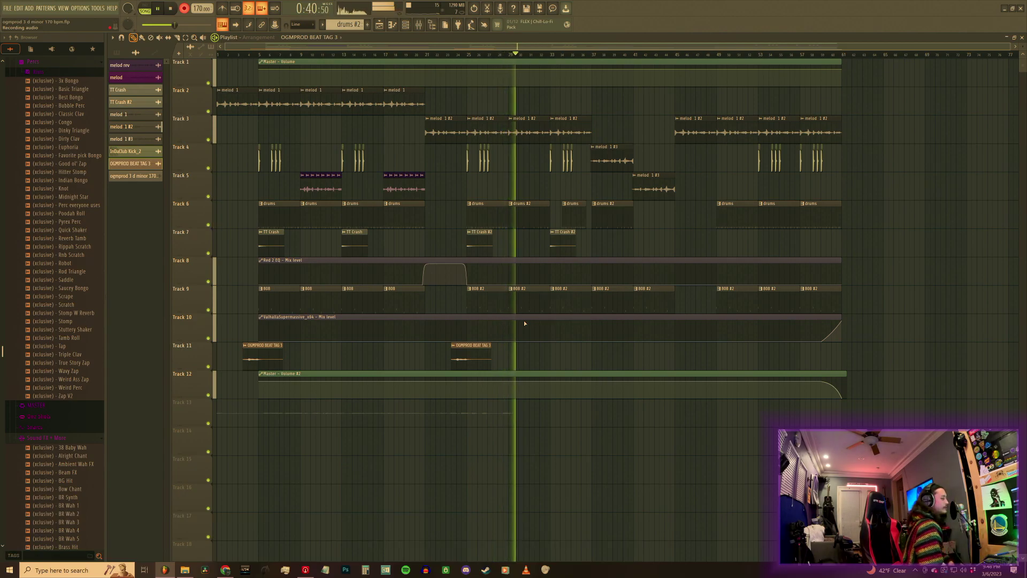
key(space)
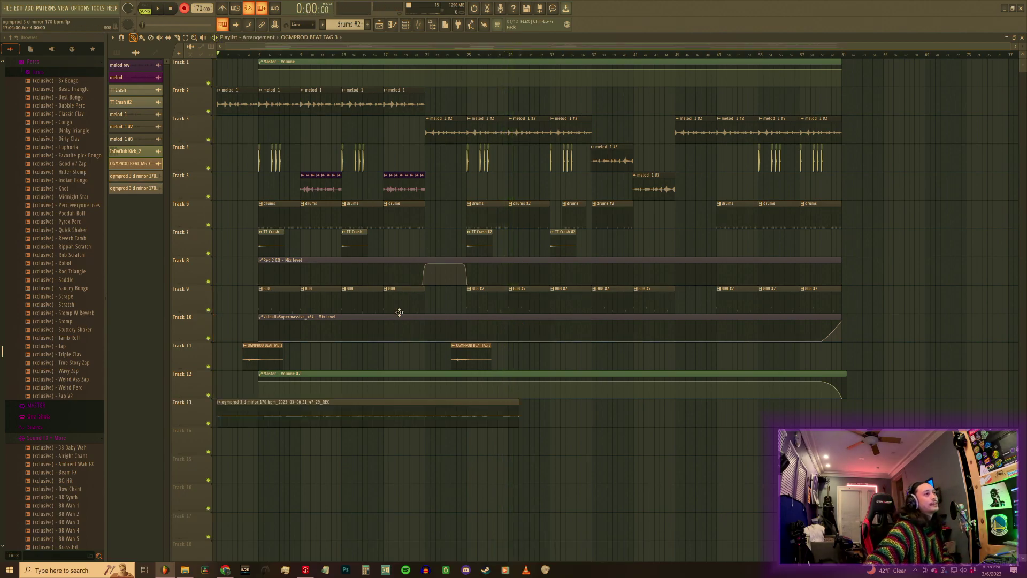
right_click(396, 419)
Delete the channels of both recorded takes from the channel rack.
click(405, 24)
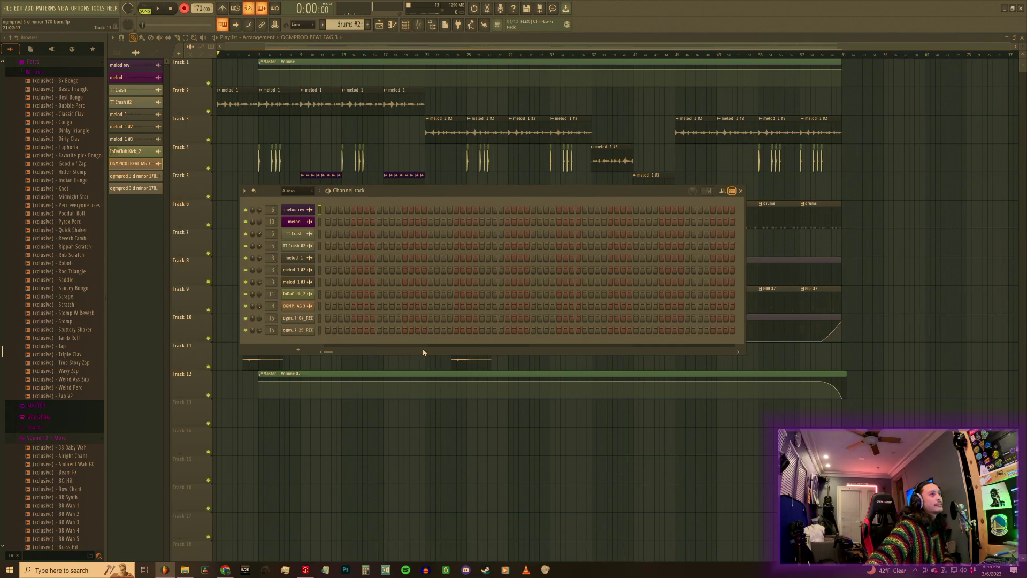
right_click(298, 332)
click(353, 410)
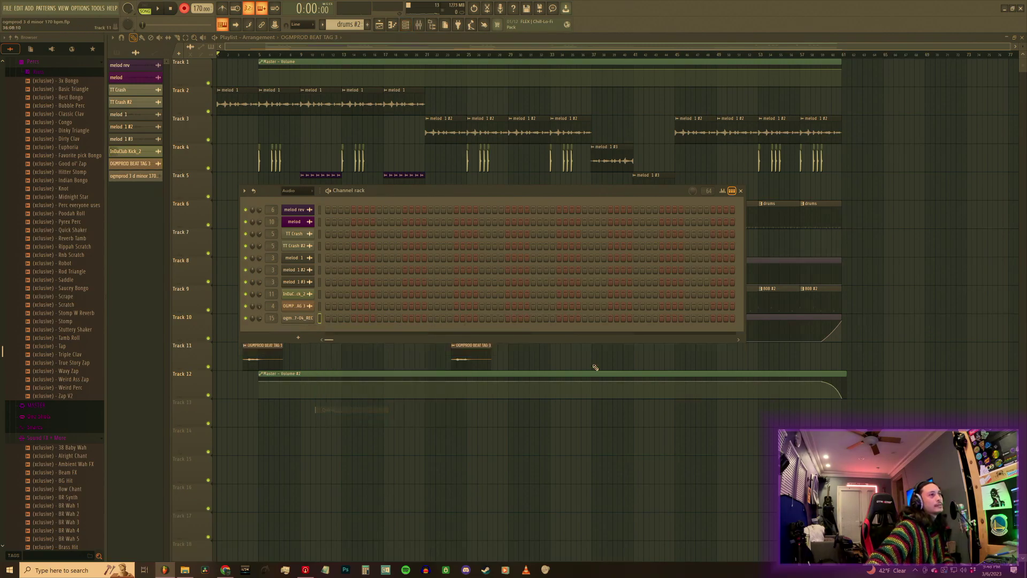
right_click(311, 318)
click(345, 397)
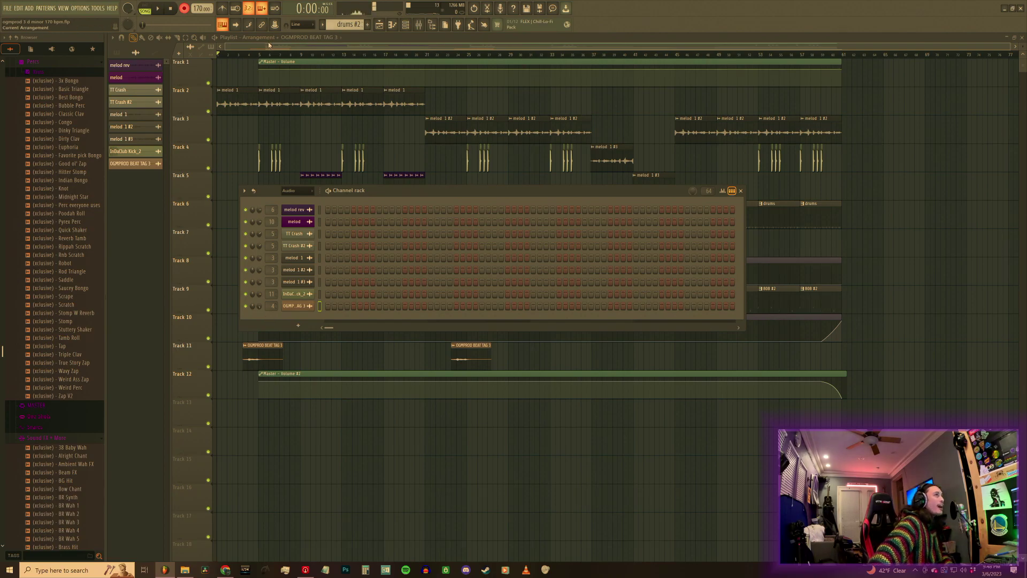
key(F6)
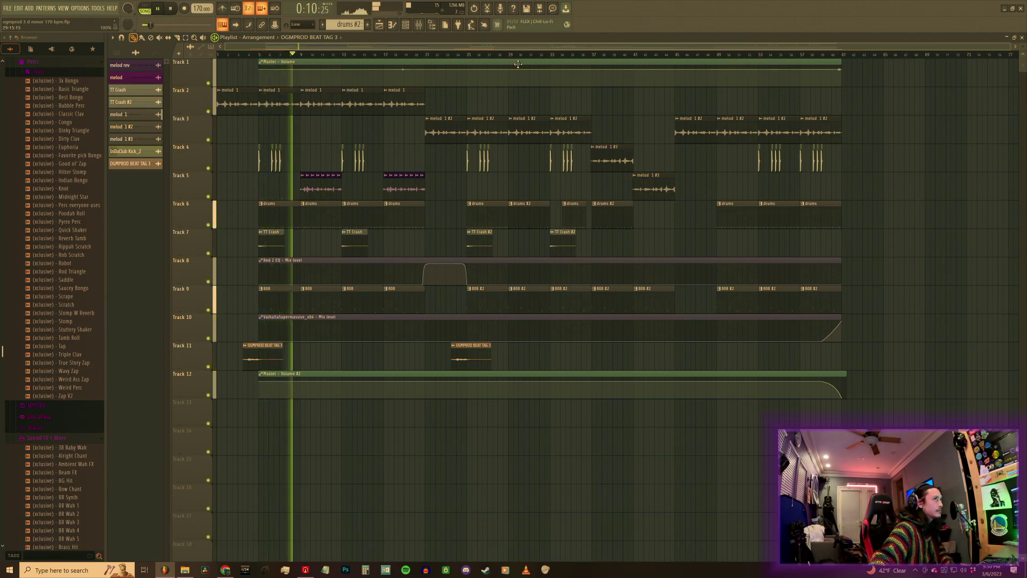
Play through the beat, replaying the section from about bars 21 to 24 several times, and restart playback from bar 5.
click(416, 54)
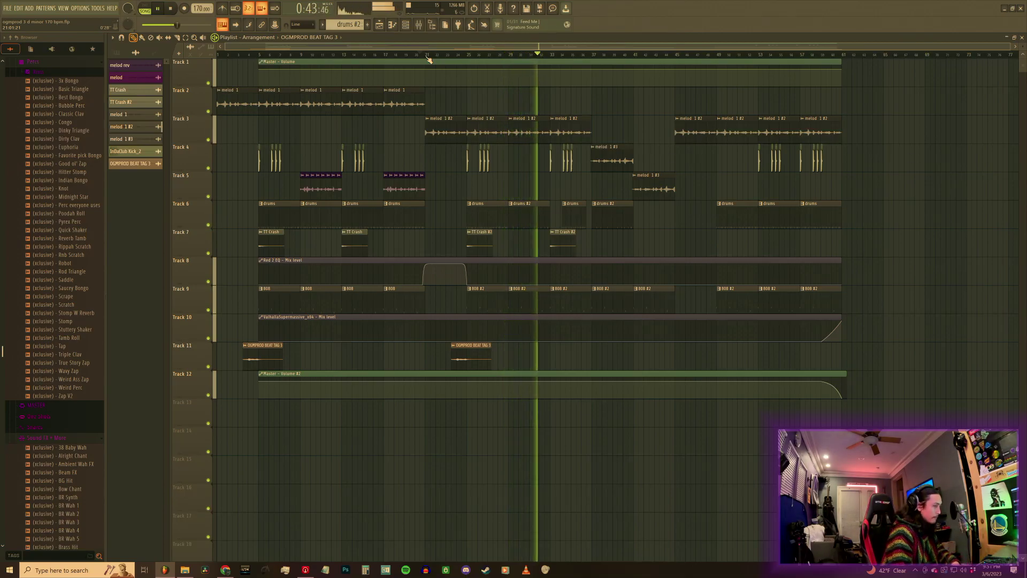
click(428, 56)
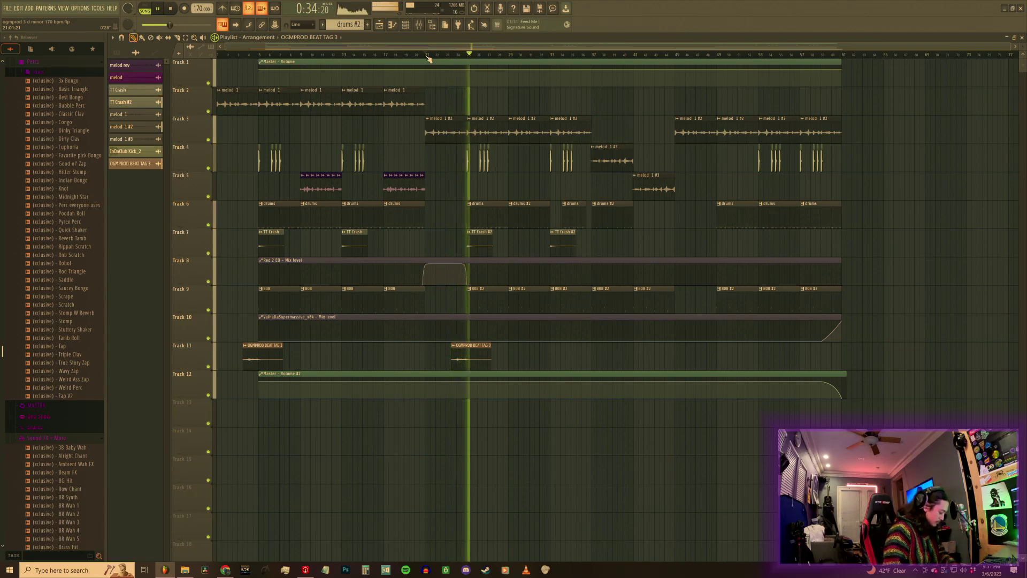
click(453, 54)
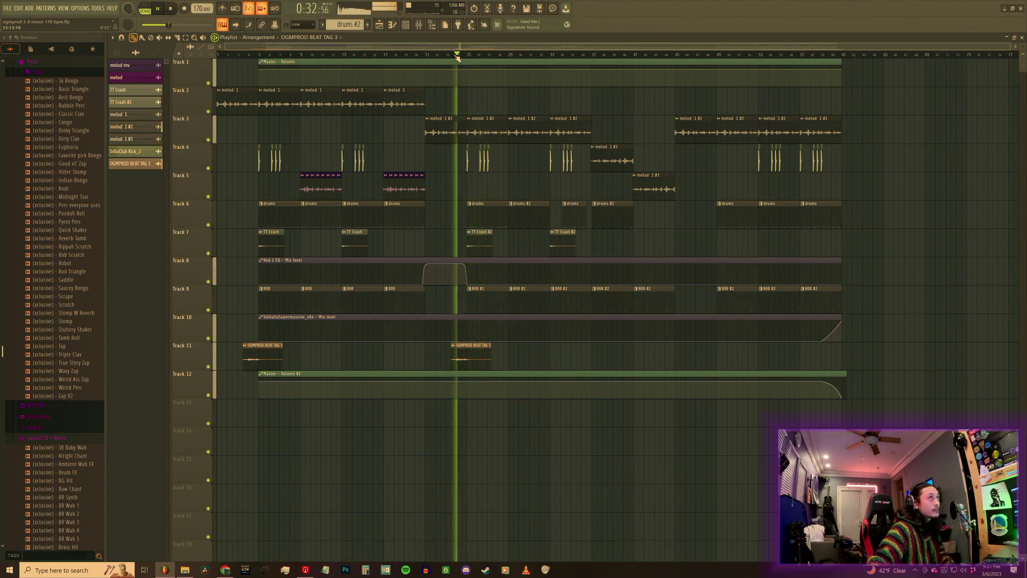
click(453, 55)
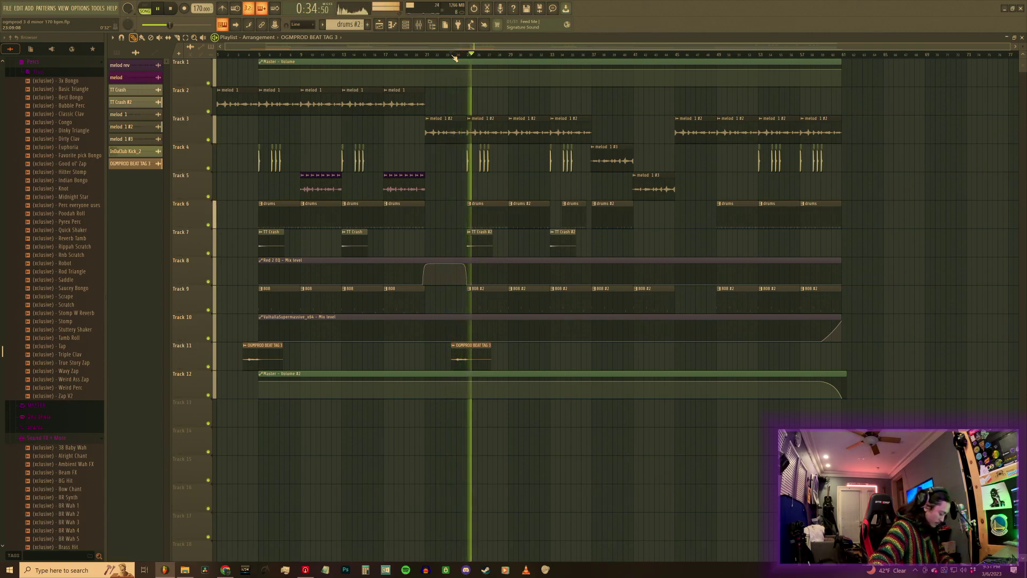
click(450, 56)
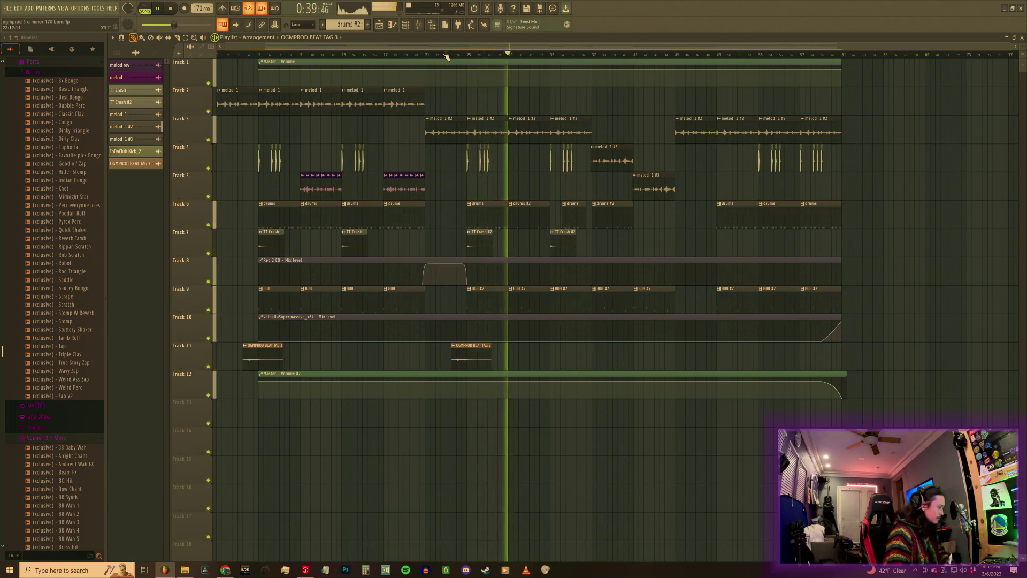
click(446, 56)
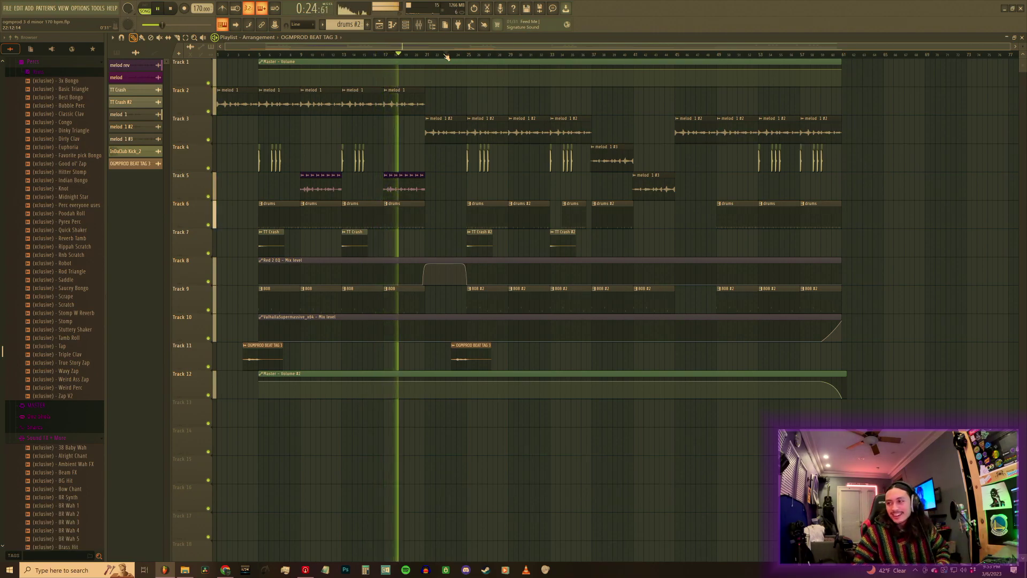
click(446, 55)
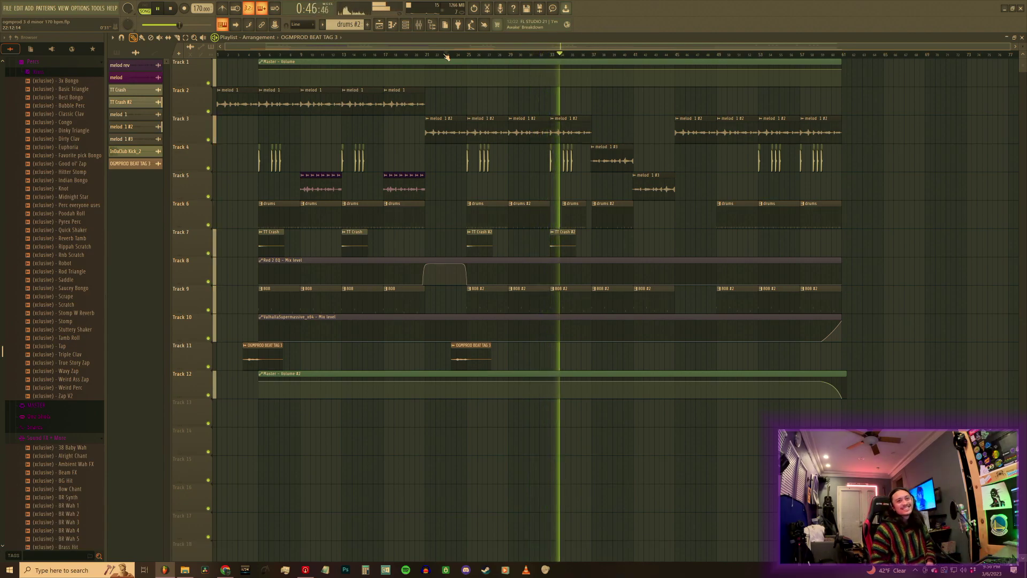
click(447, 55)
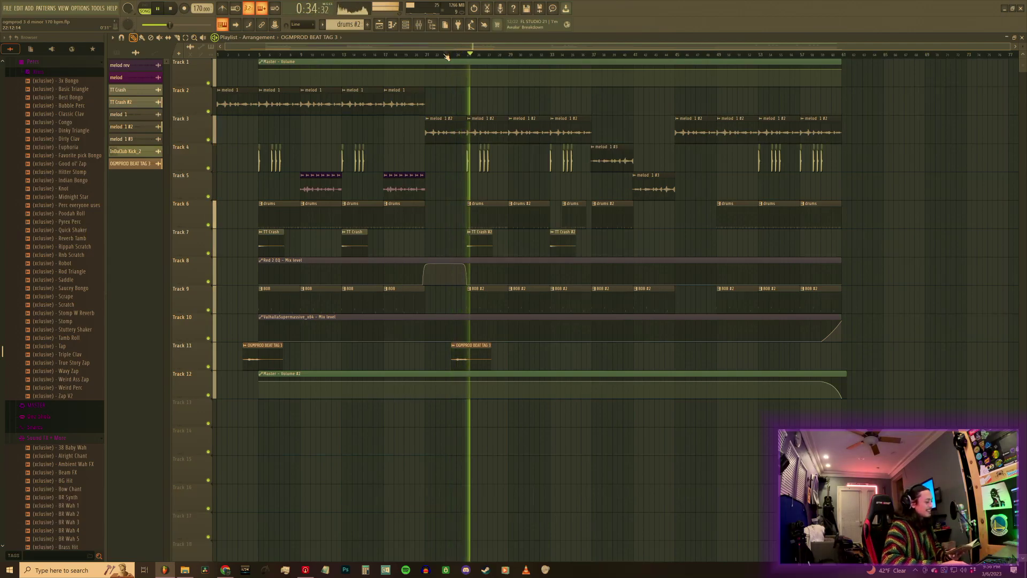
key(space)
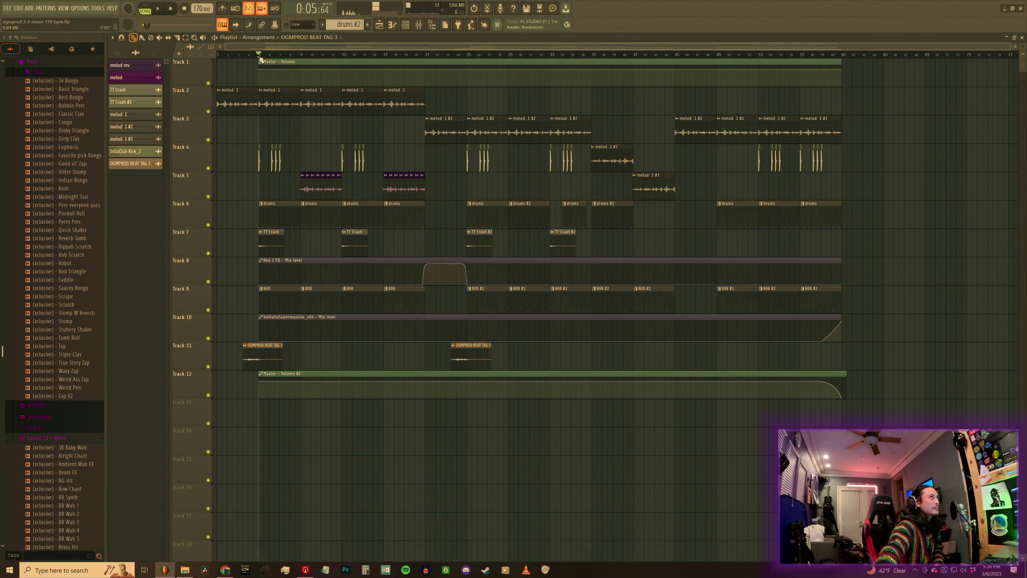
click(159, 11)
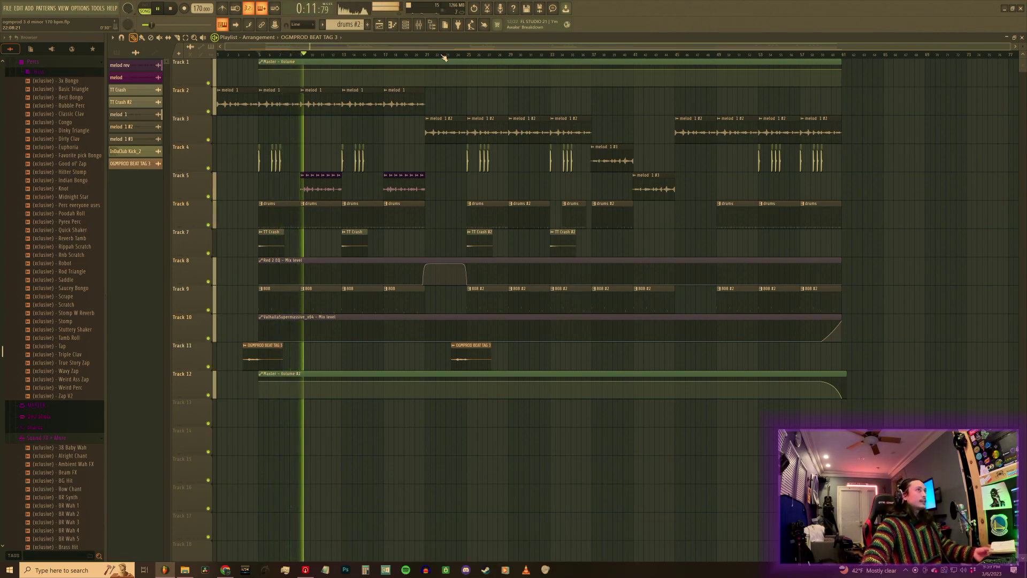
Record a vocal take from bar 17 to about bar 35 into the playlist as an audio clip on Track 13.
click(423, 28)
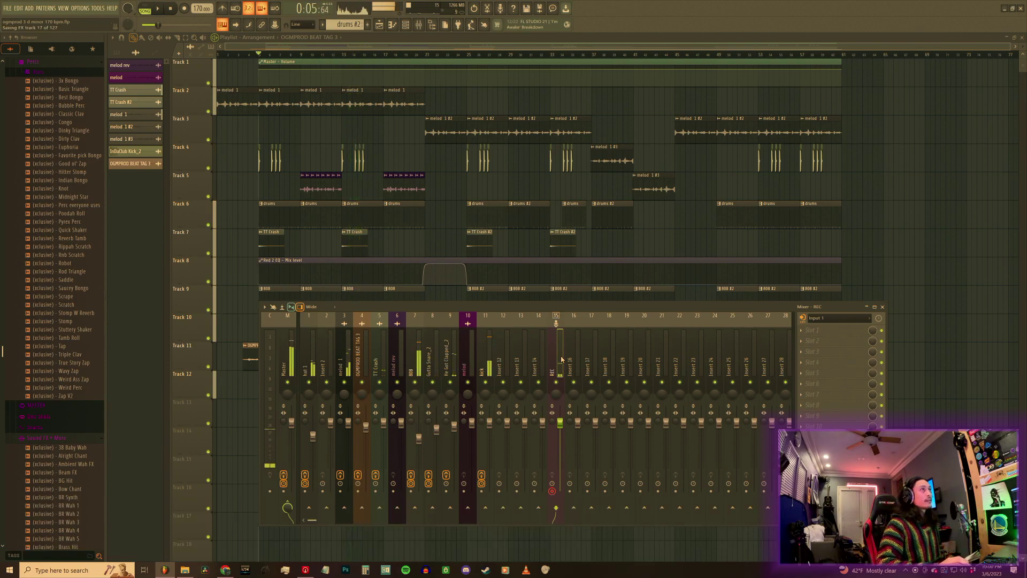
click(385, 55)
key(F9)
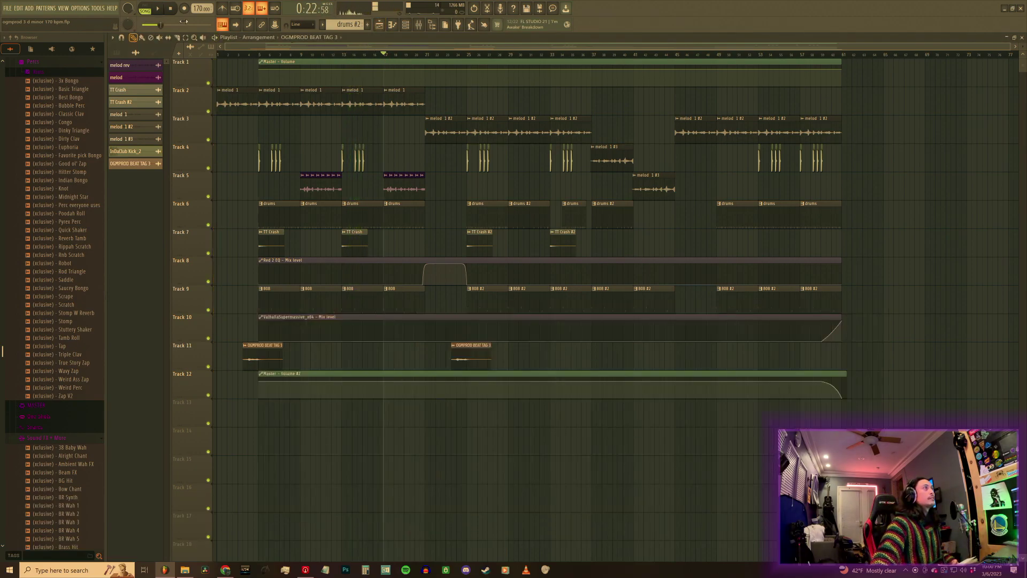
click(184, 8)
click(517, 317)
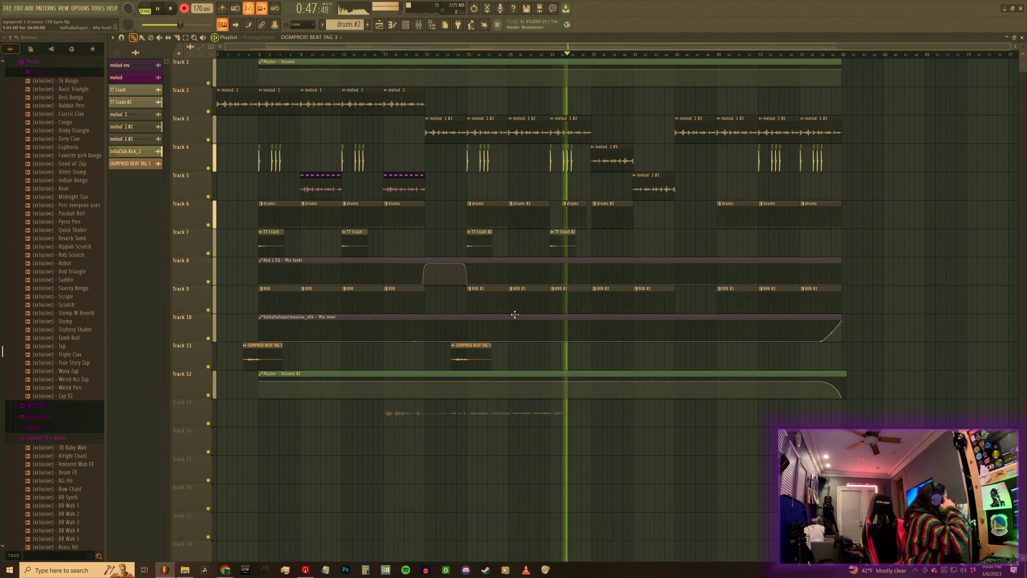
key(space)
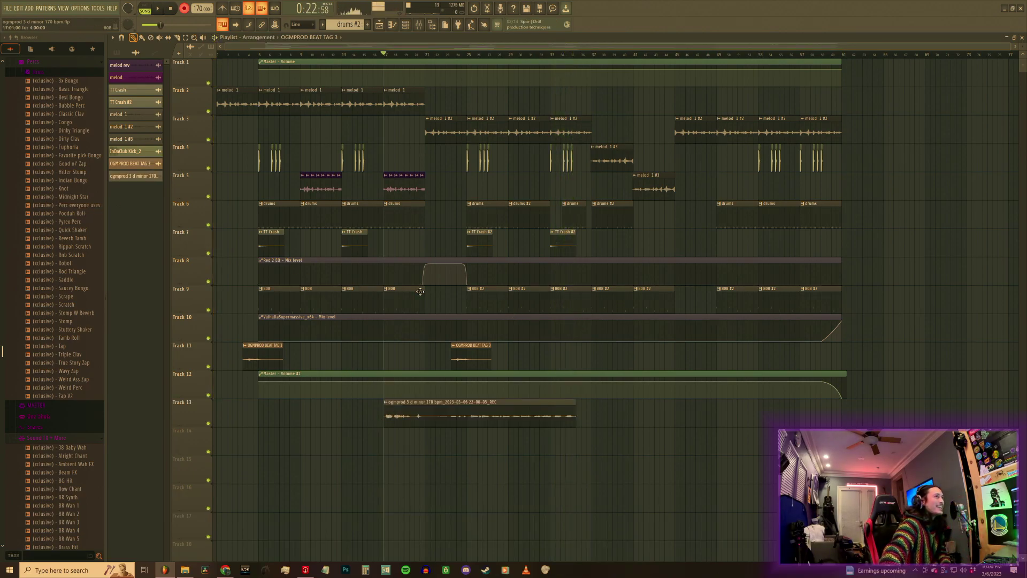
Route the recorded clip to mixer insert 12 and load the mixer track state "ogmprod VOCAL STACK SAUCE 2" on it.
double_click(392, 414)
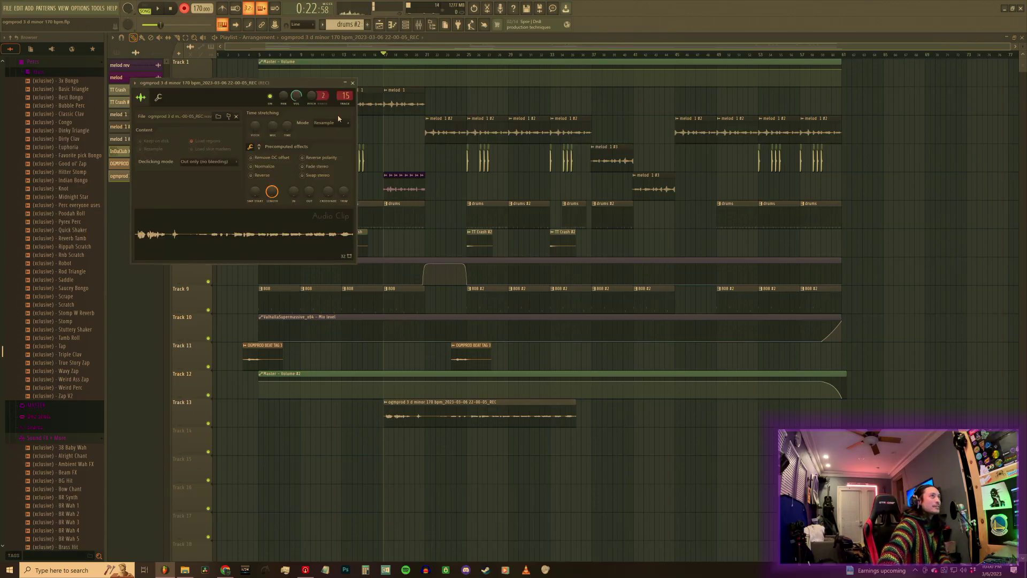
scroll(345, 98, down, 3)
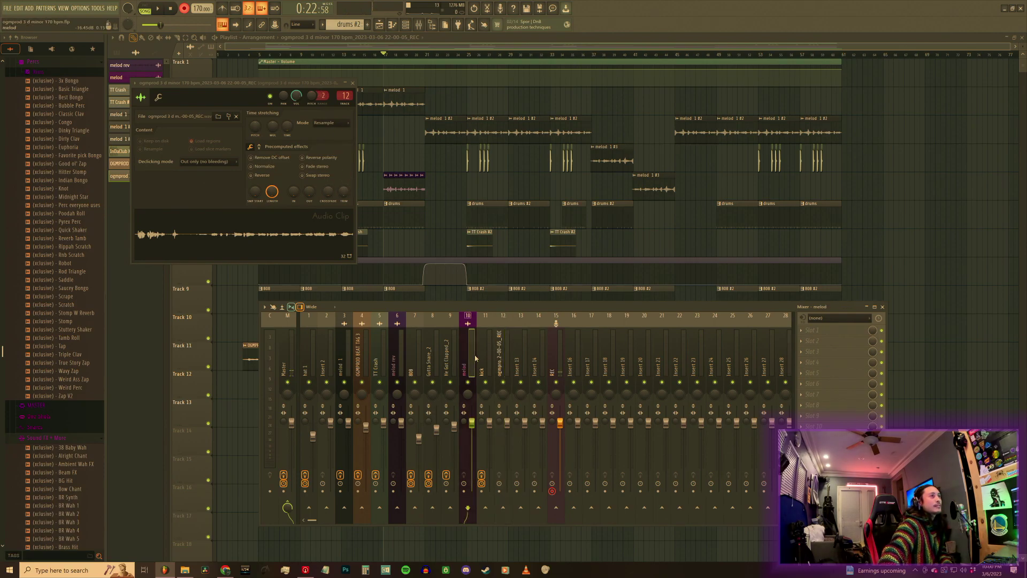
right_click(507, 355)
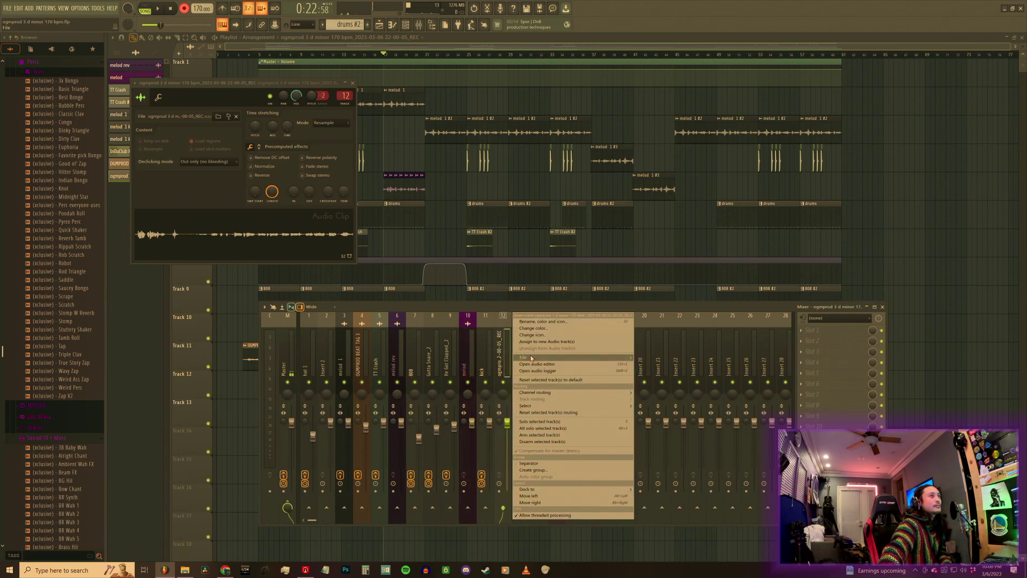
mouse_move(531, 355)
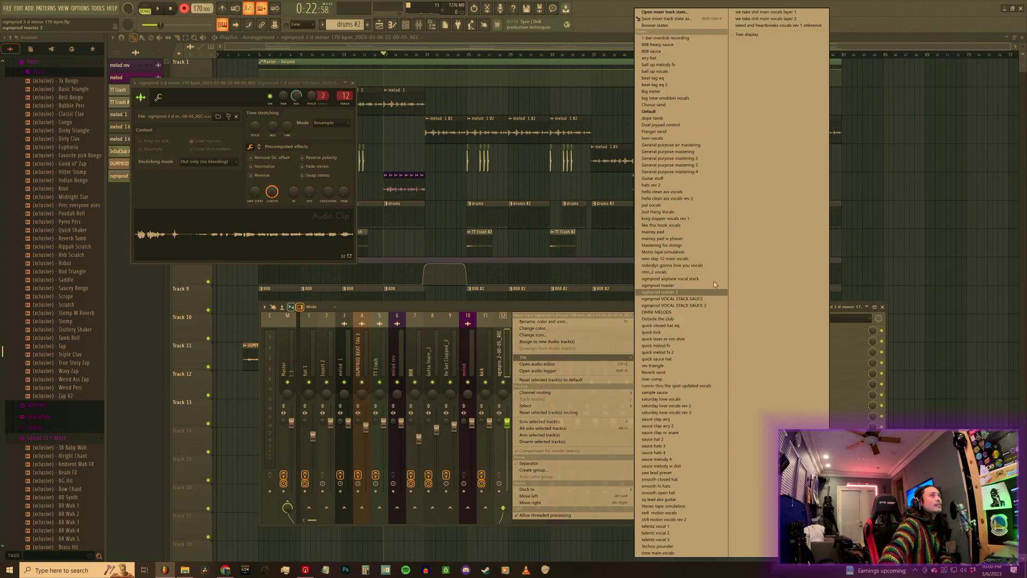
click(697, 306)
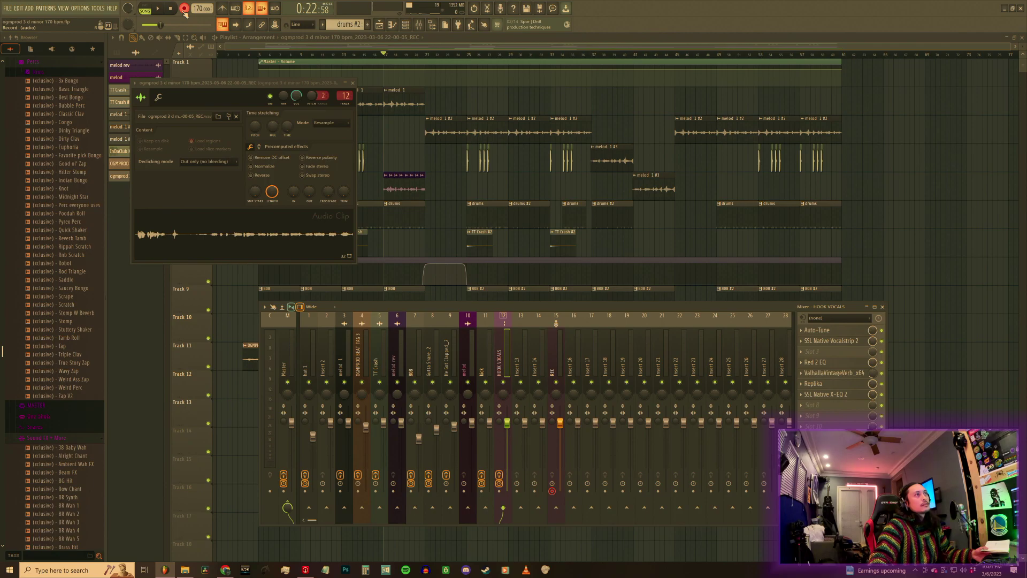
Play the take from bar 17 and set the key of Auto-Tune on the HOOK VOCALS track to D.
click(161, 9)
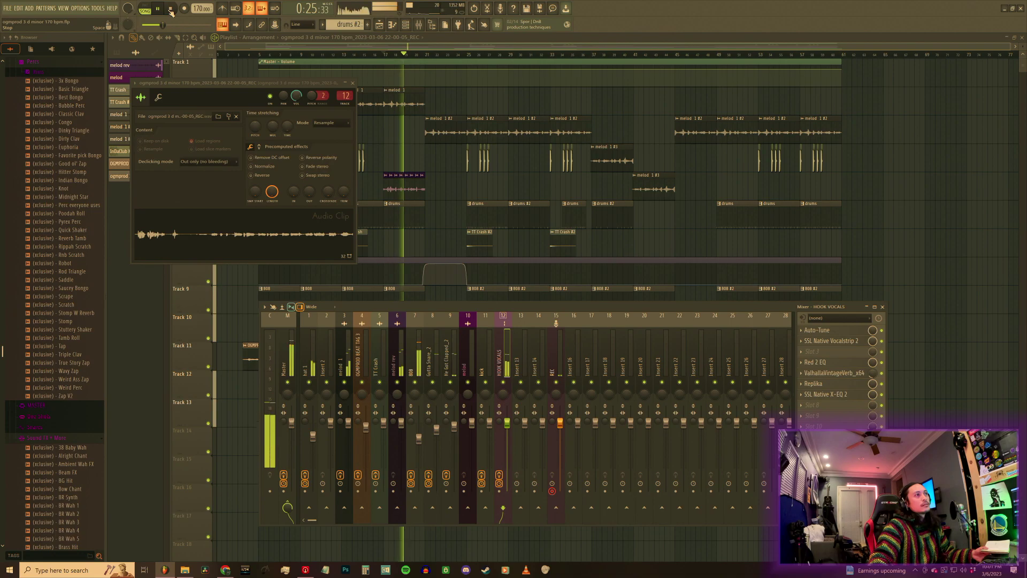
click(825, 331)
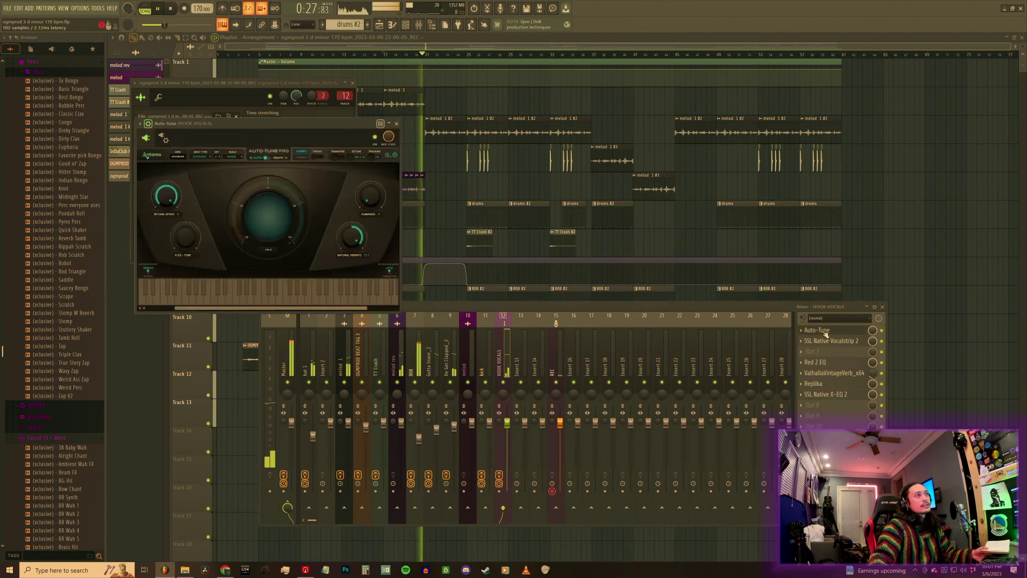
click(220, 157)
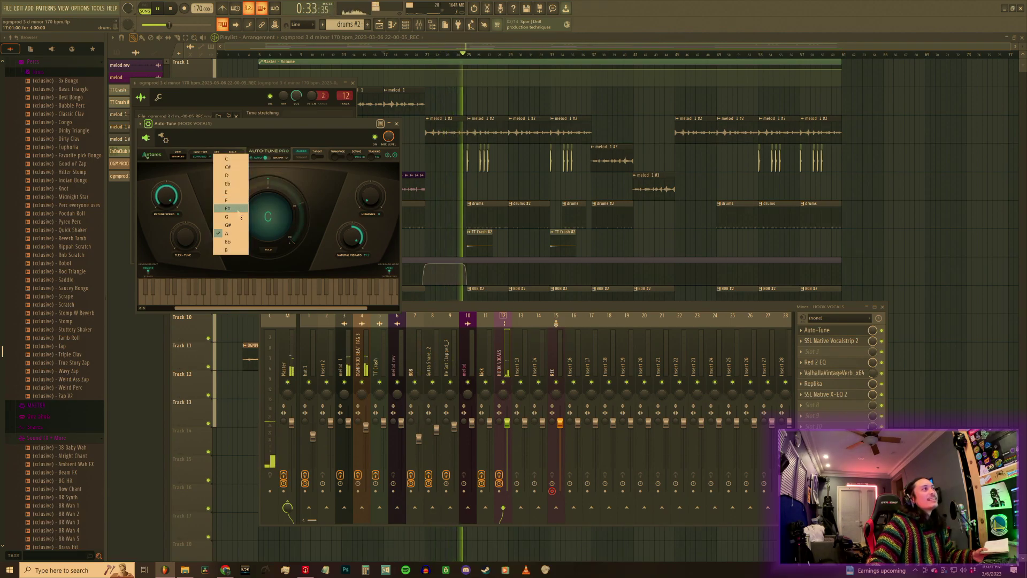
click(234, 178)
key(space)
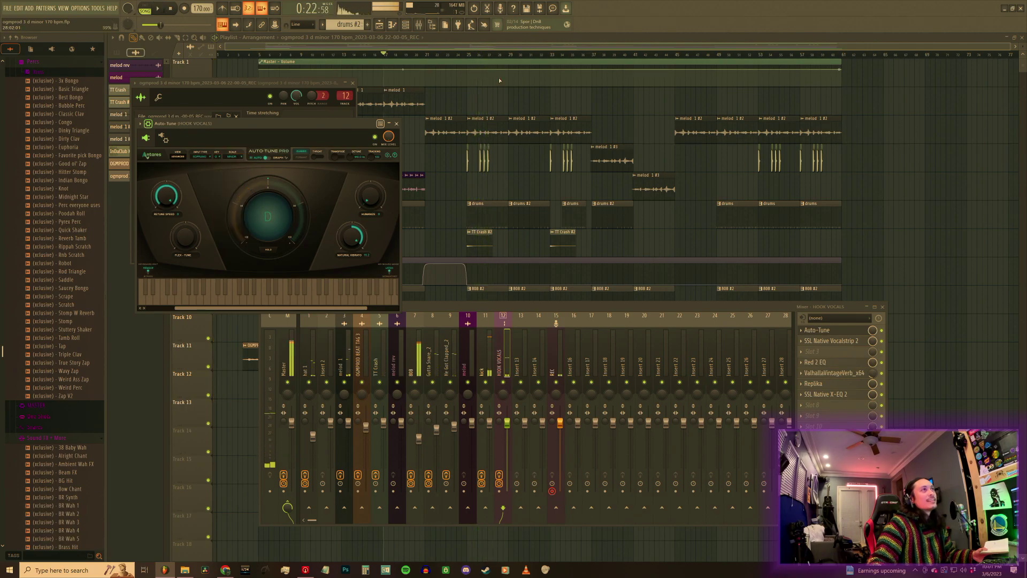
Trim the start of the vocal clip on Track 13 to about bar 22, boost its gain, and play it back from bar 21.
key(F12)
click(428, 54)
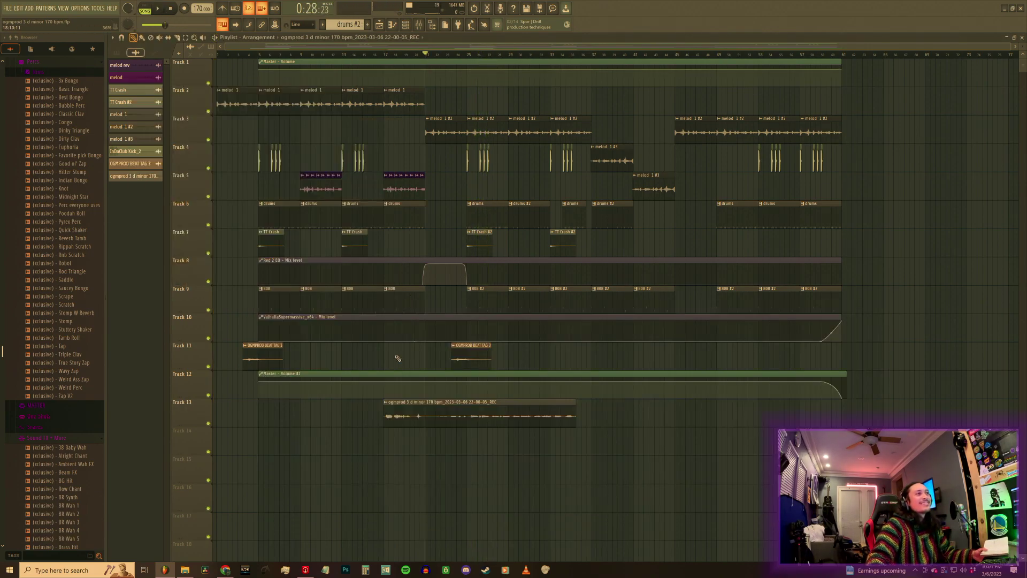
double_click(459, 415)
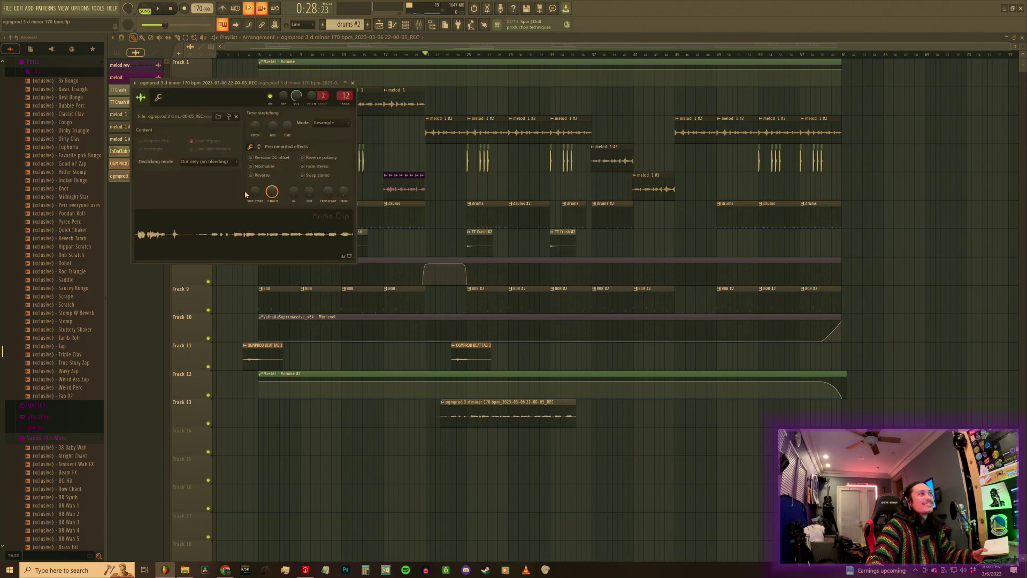
drag(259, 162, 259, 157)
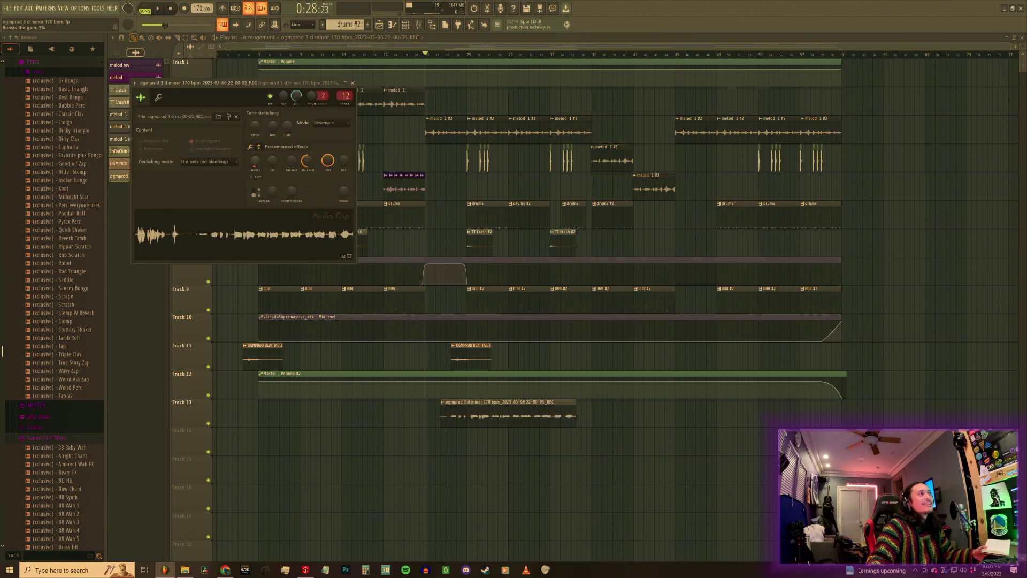
click(157, 9)
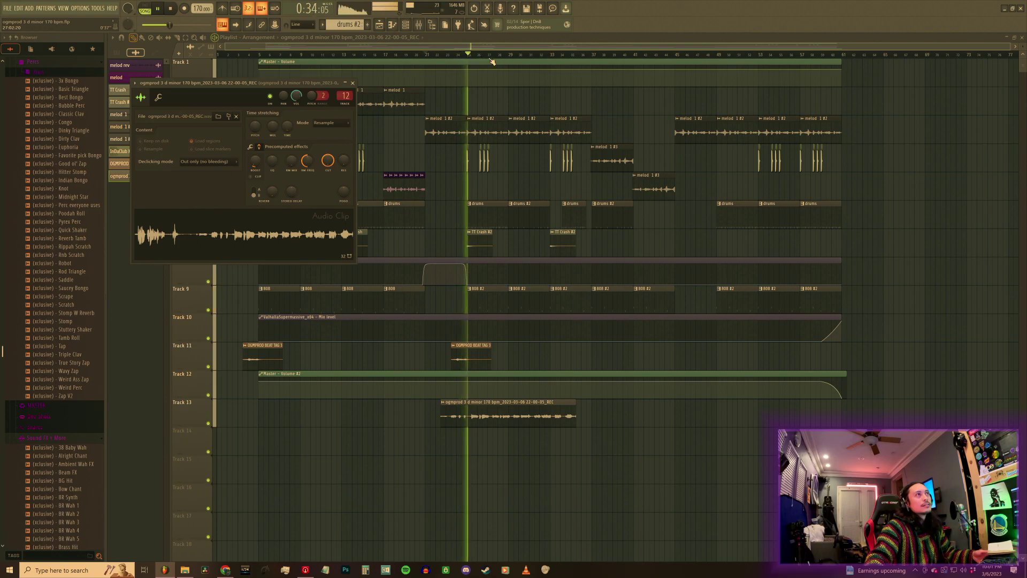
scroll(492, 62, up, 4)
click(176, 11)
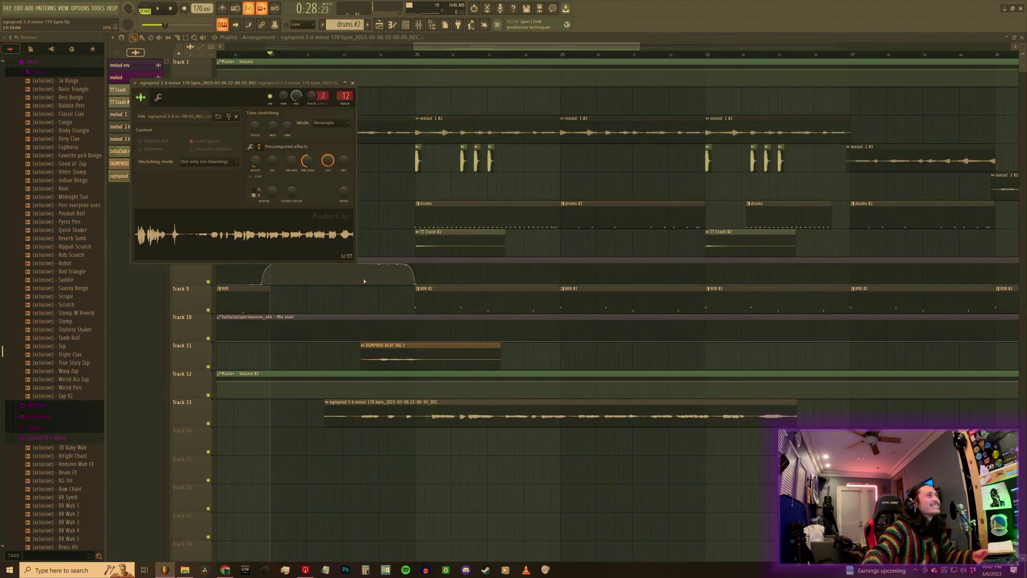
Add Auto-Key to effect slot 8 of the Master track and play the beat through it to detect the key.
click(418, 26)
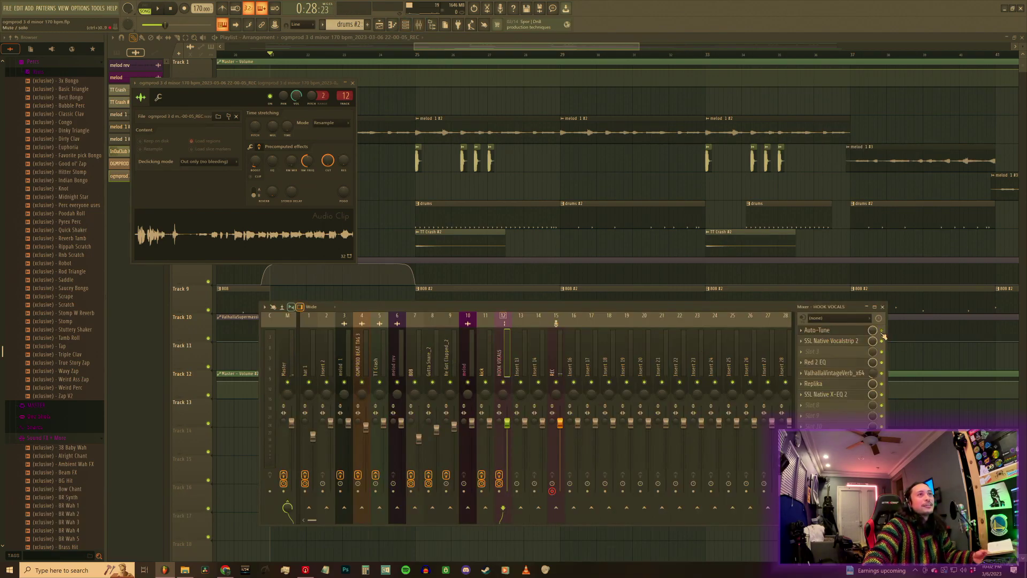
click(286, 360)
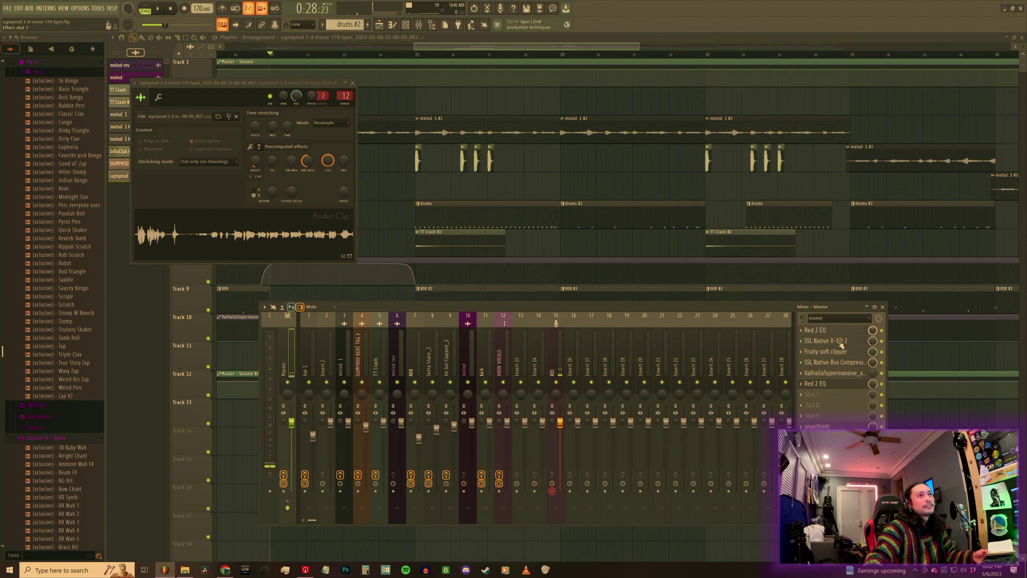
click(805, 405)
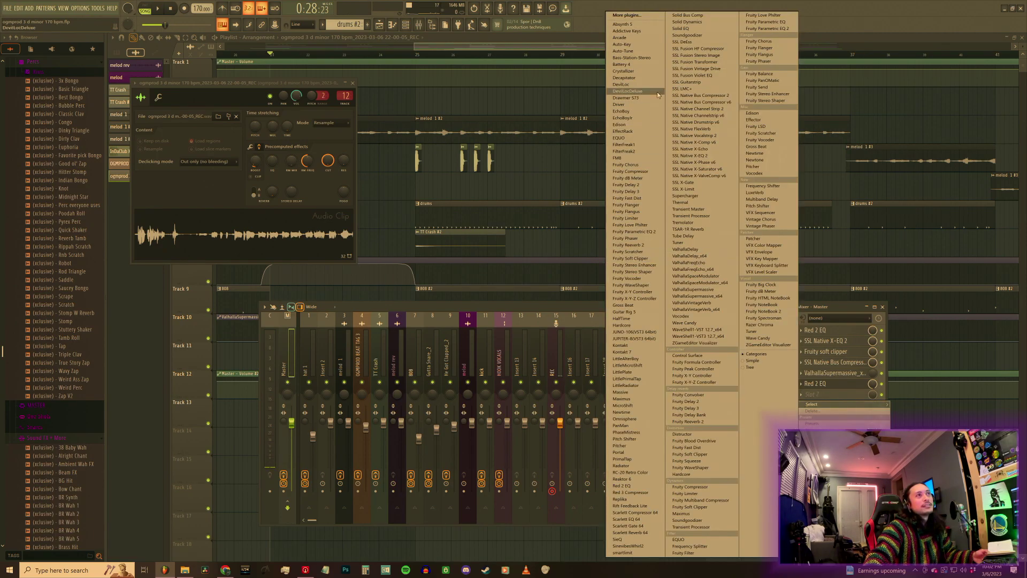
click(643, 46)
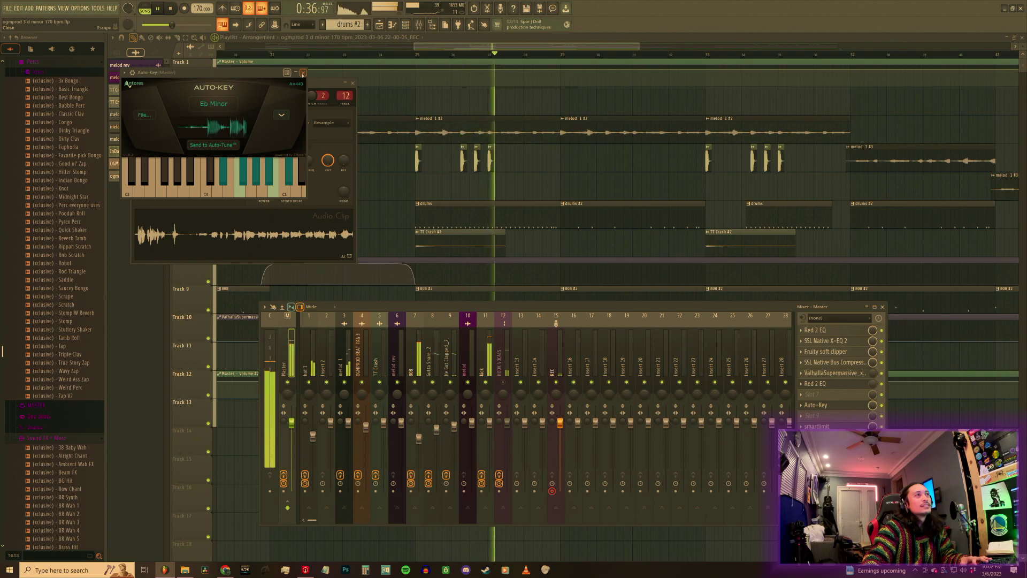
click(303, 73)
key(space)
Set the key of Auto-Tune on the HOOK VOCALS track to Eb.
click(511, 366)
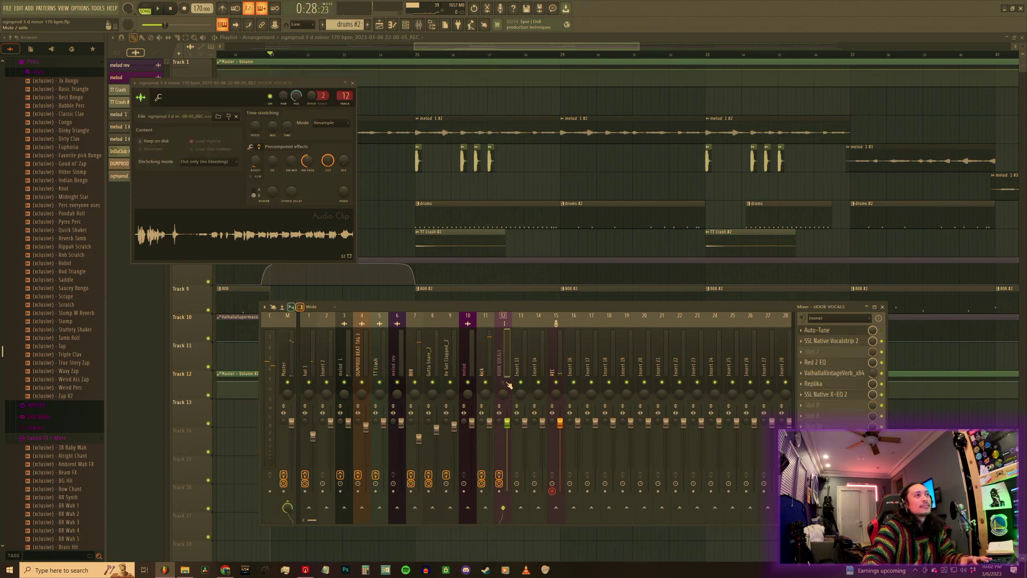
click(846, 331)
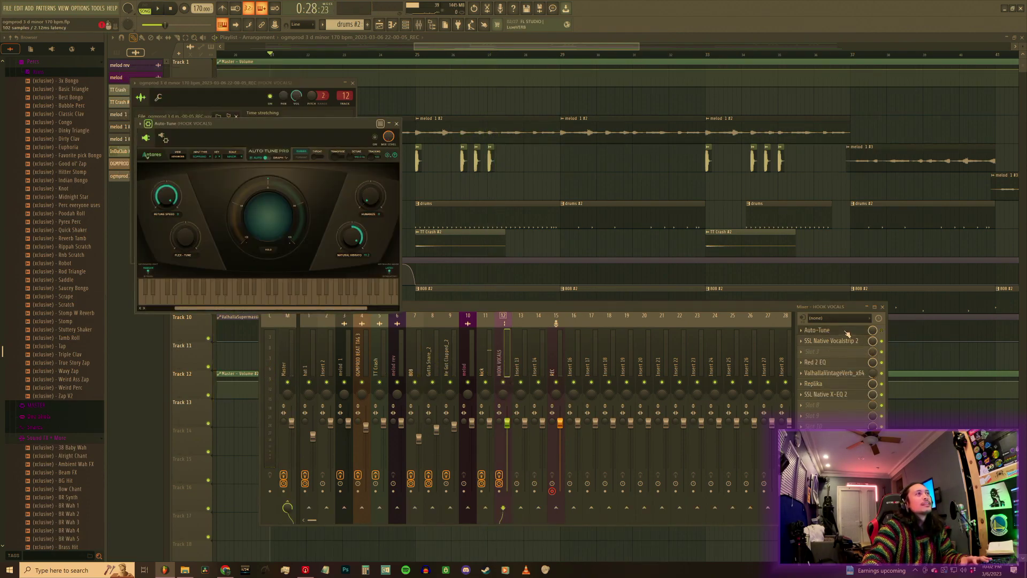
click(218, 157)
click(228, 183)
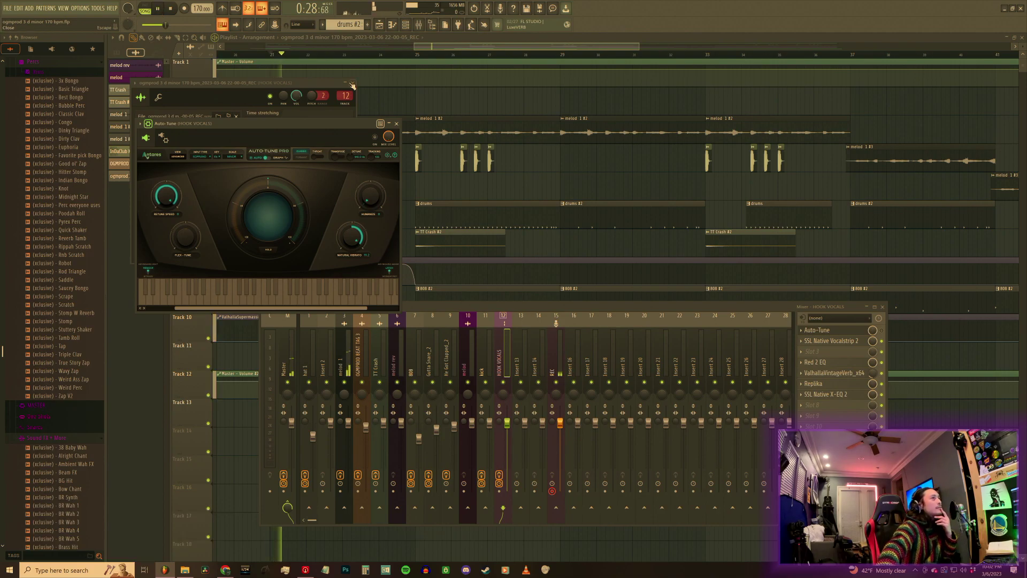
Trim the start of the vocal clip on Track 13 to bar 25 and replay the song from there.
key(F12)
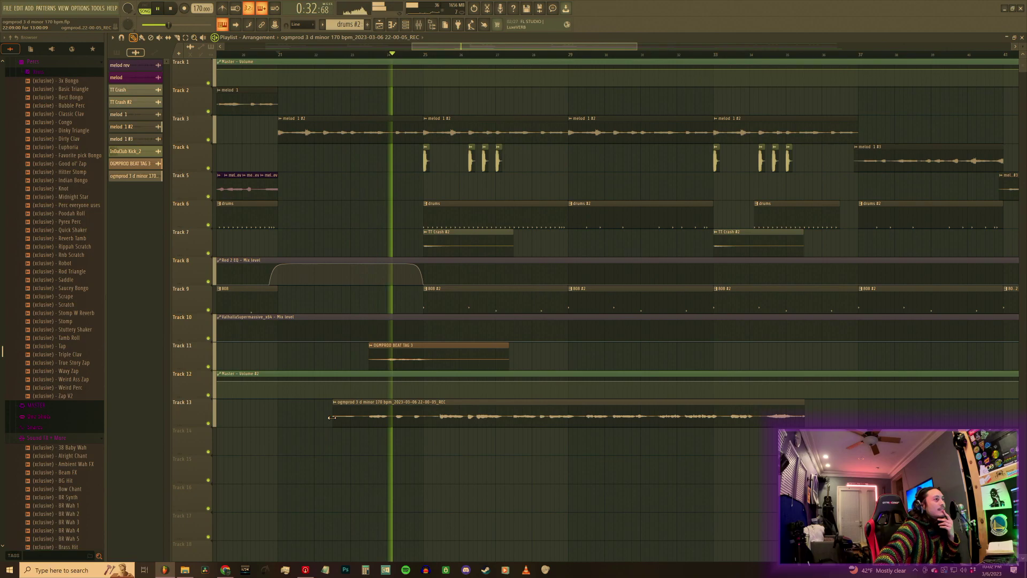
drag(331, 416, 425, 426)
double_click(435, 421)
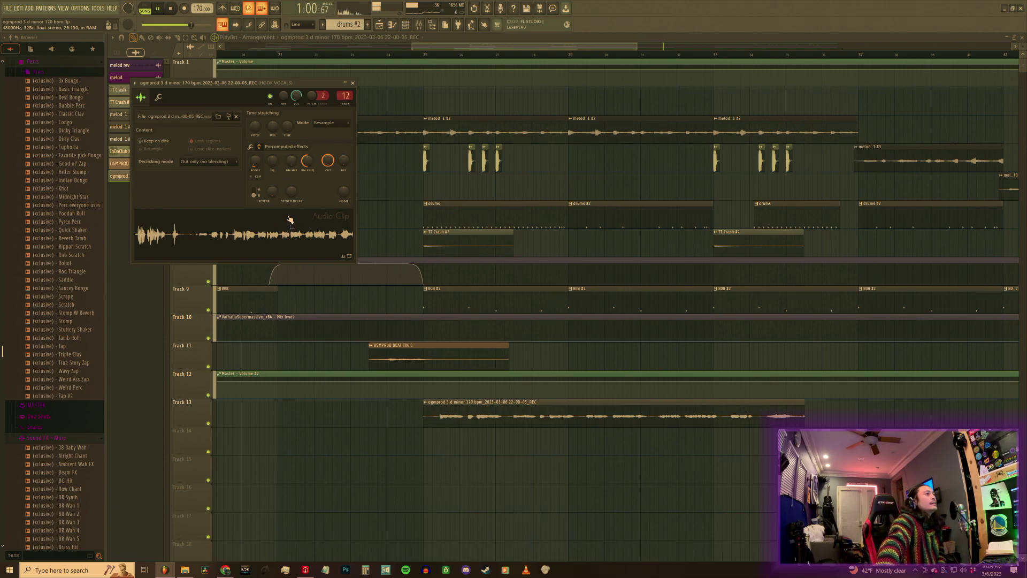
click(418, 56)
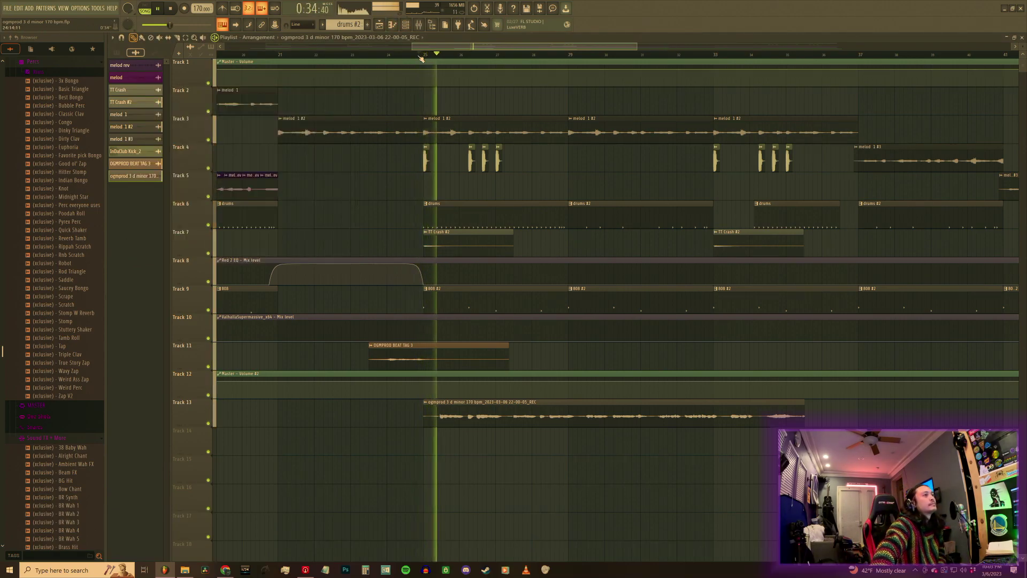
Move the vocal clip on Track 13 back so it starts at bar 21, and play the song from that bar.
drag(417, 48, 320, 47)
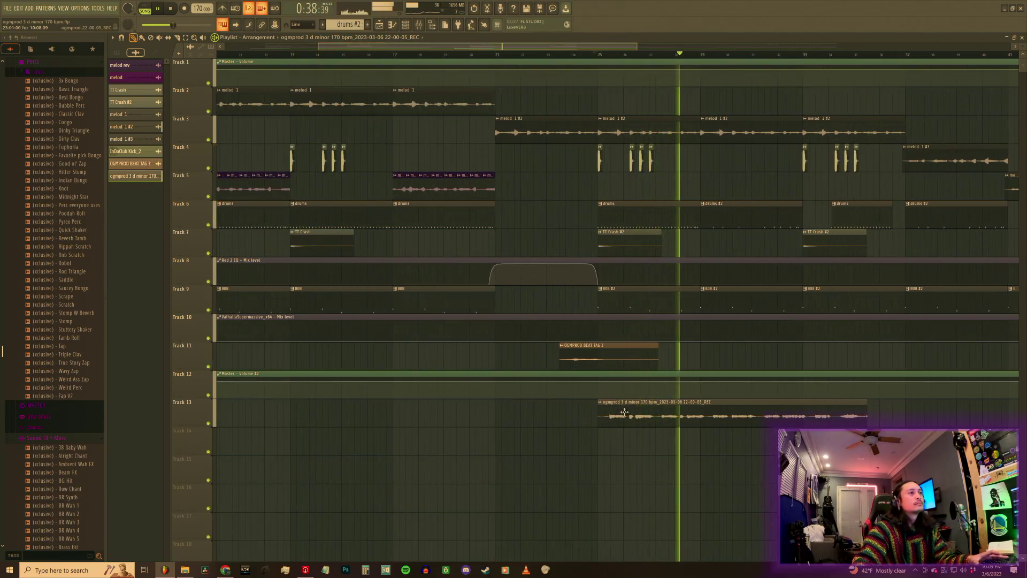
key(space)
drag(623, 412, 504, 408)
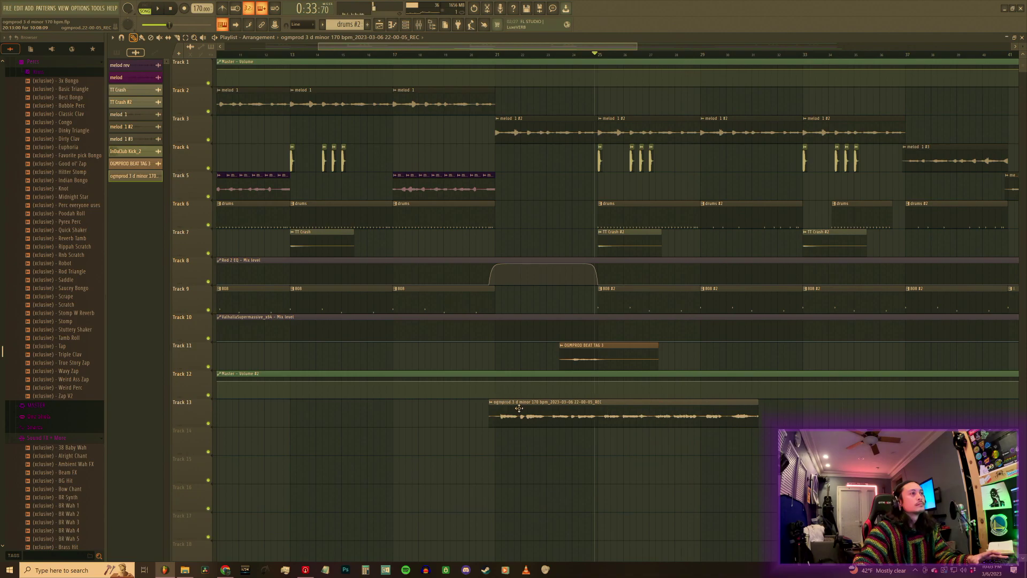
click(498, 55)
key(space)
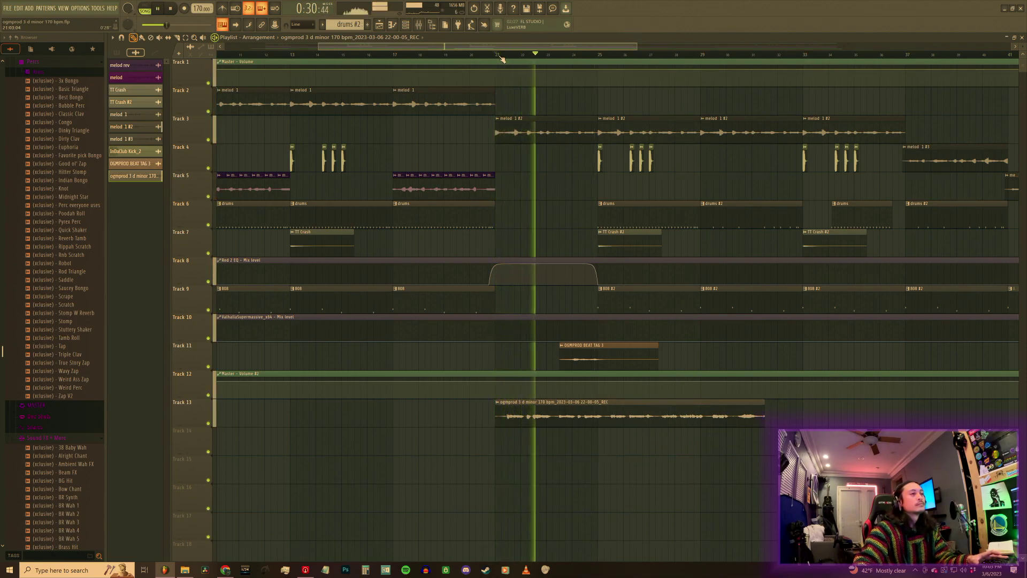
Slice the vocal clip on Track 13 into four pieces at about bars 25, 27 and 29.
click(178, 38)
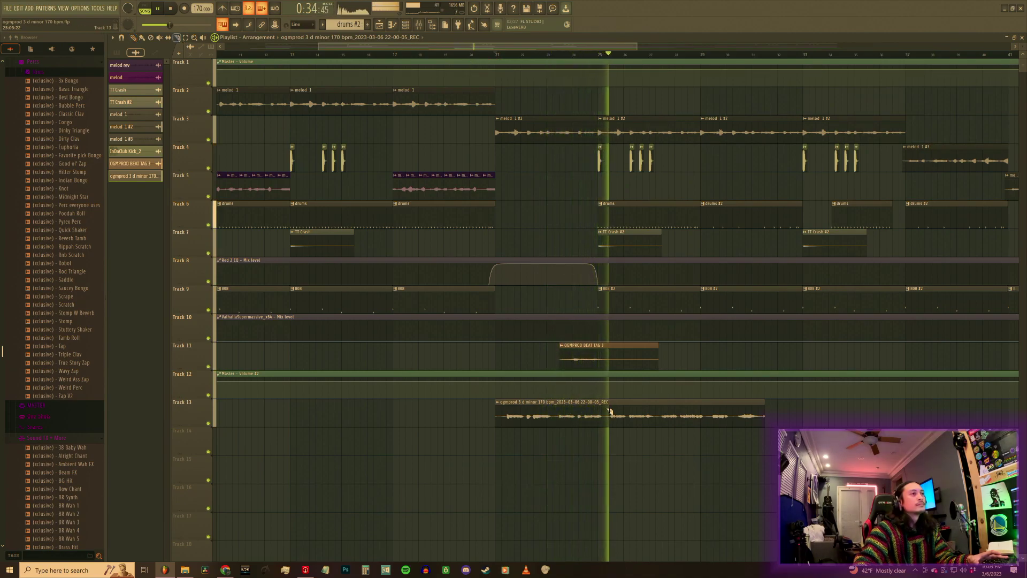
click(609, 431)
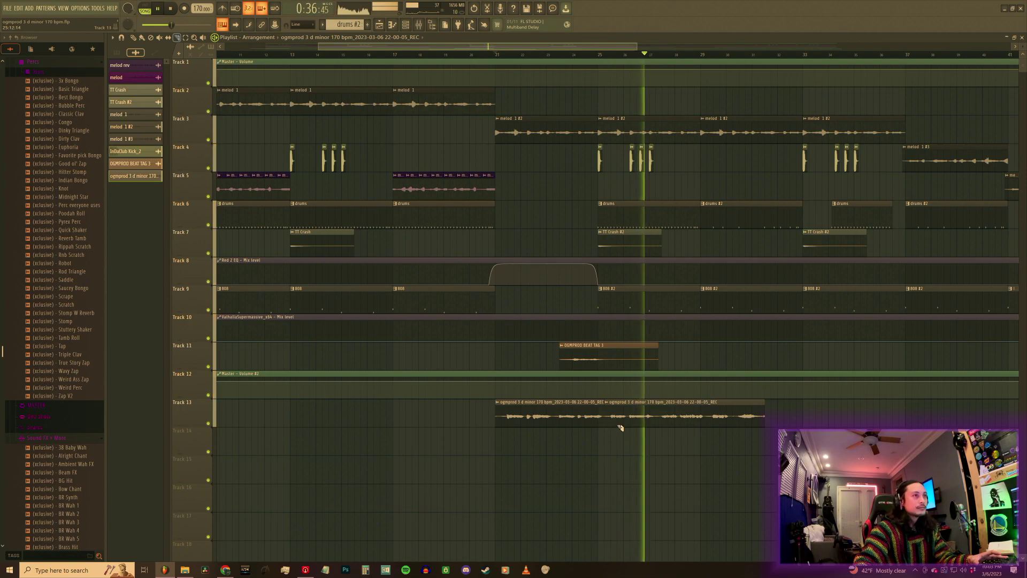
click(664, 429)
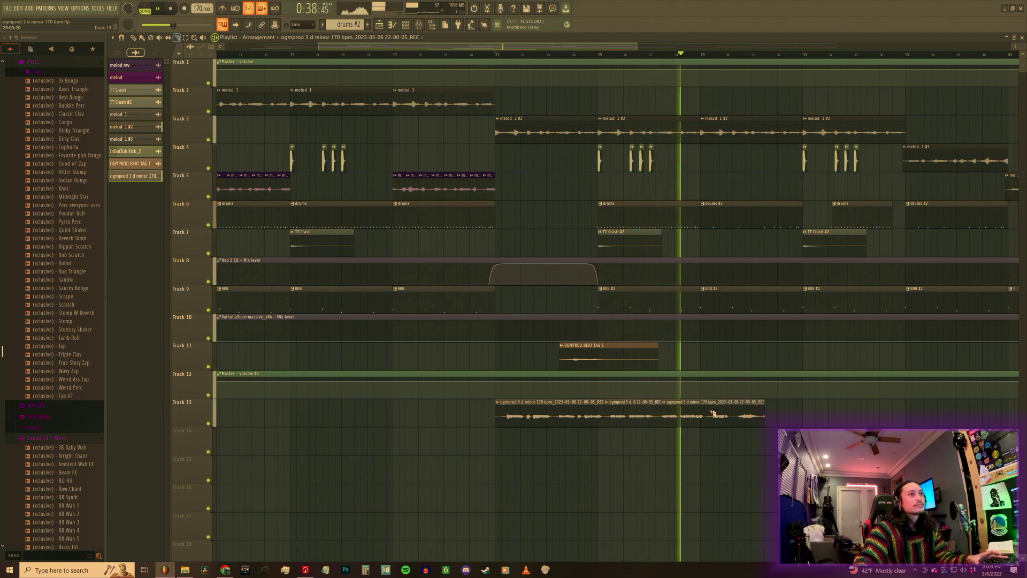
click(707, 405)
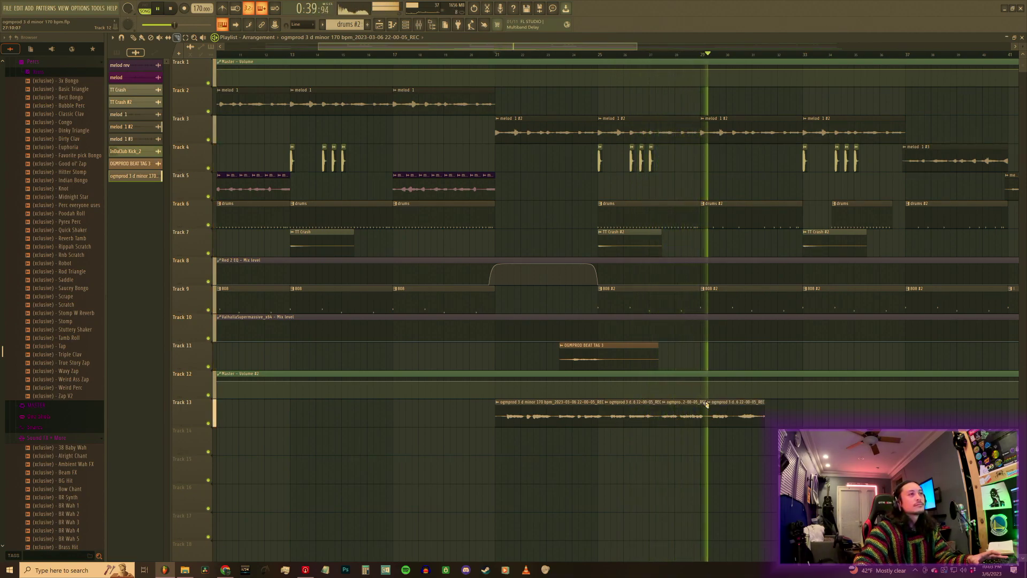
Cut the vocal take on Track 13 at about bar 30, delete the last piece and replay the song from bar 21.
click(740, 415)
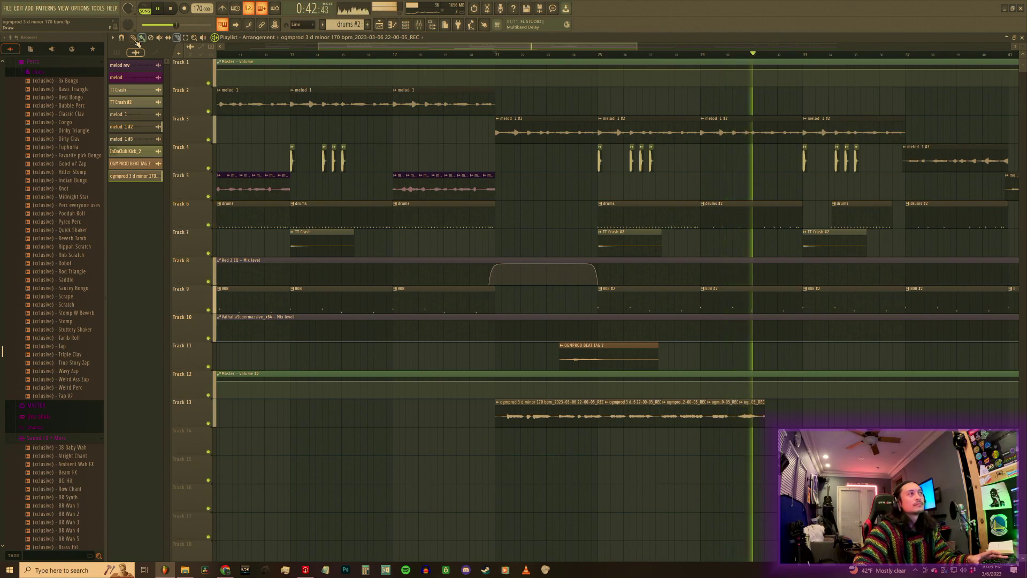
key(p)
right_click(751, 416)
key(space)
key(space)
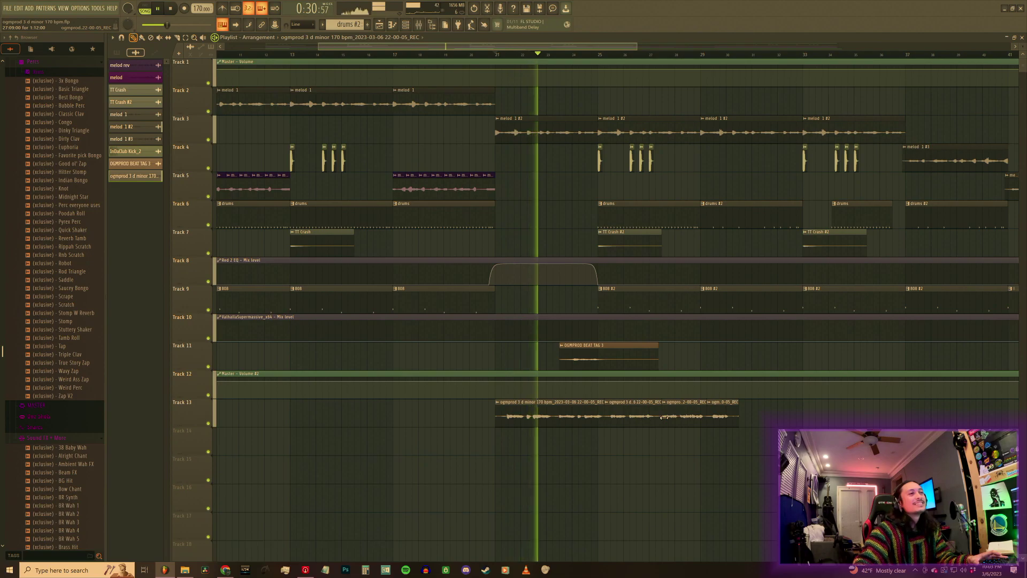
Delete the vocal pieces on Track 13 after about bar 27 and replay the song from bar 21.
right_click(719, 416)
right_click(695, 417)
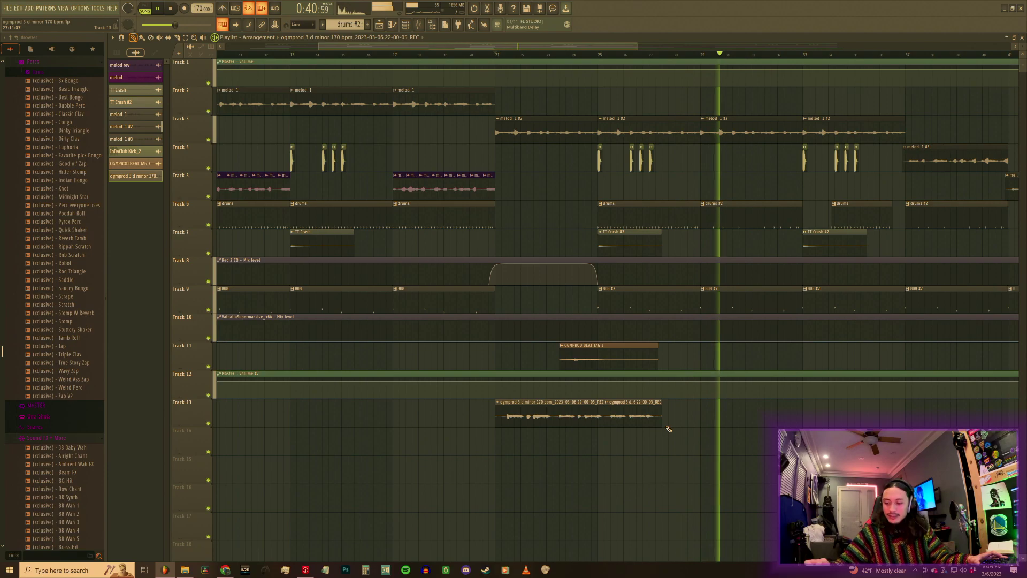
key(space)
key(space)
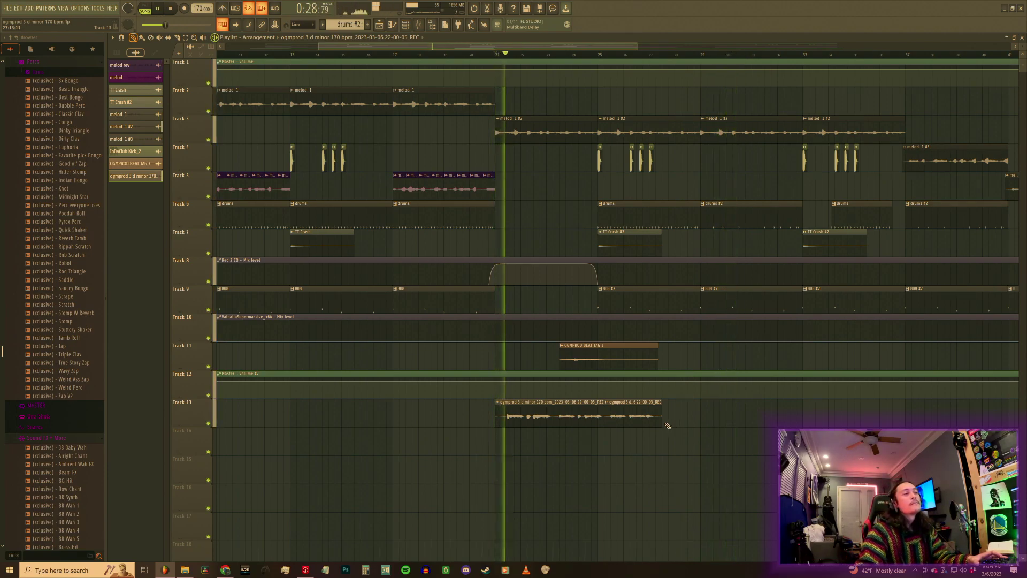
Delete the remaining two vocal pieces on Track 13, and undo the deletion of the first one.
right_click(631, 422)
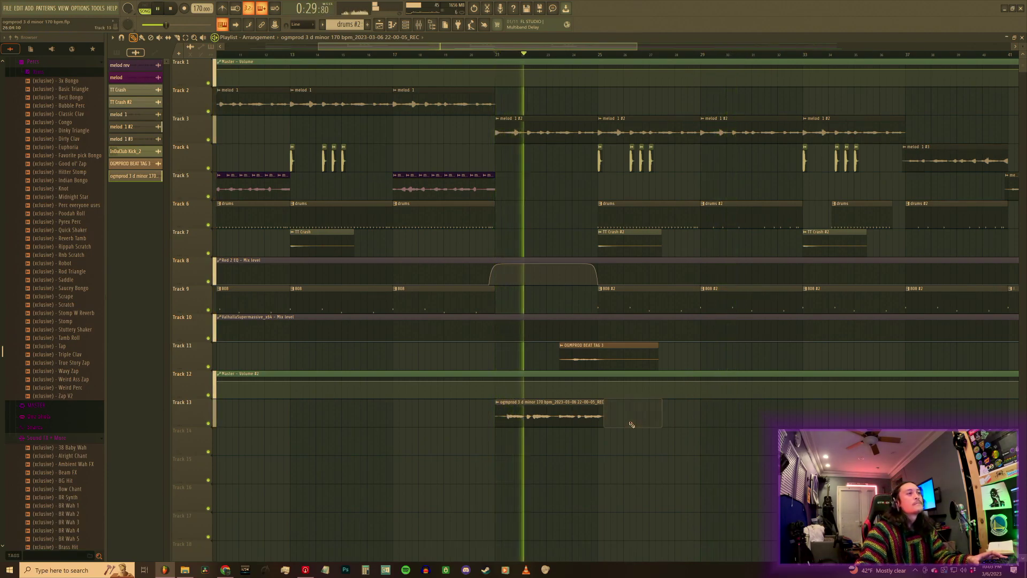
right_click(598, 421)
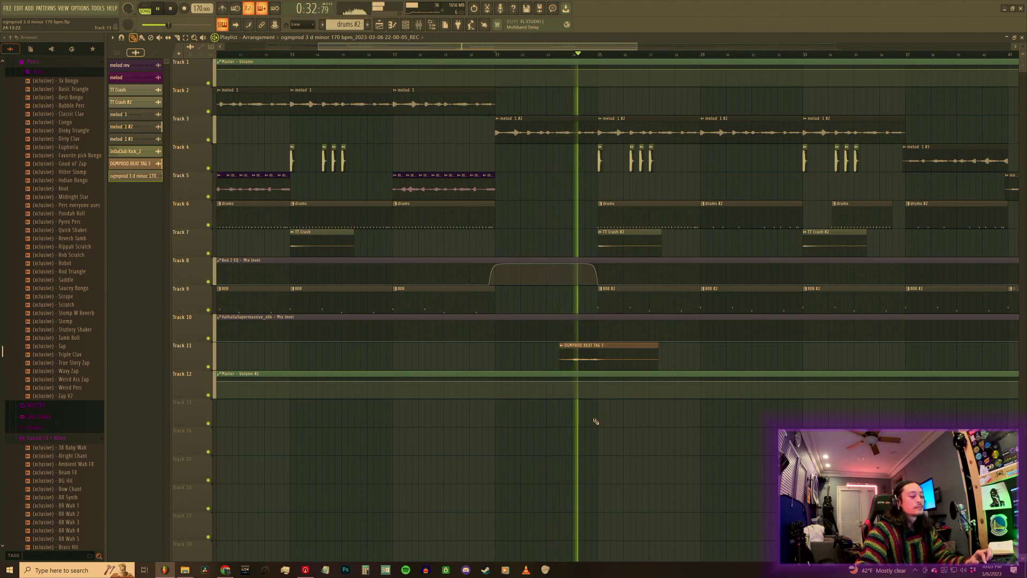
key(ctrl+z)
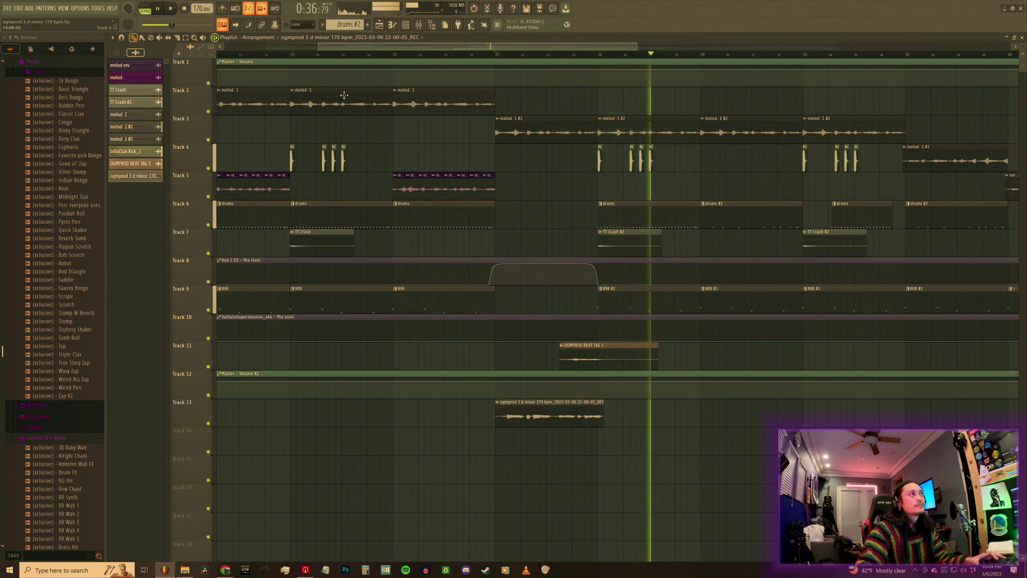
Slice the vocal clip on Track 13 at about bar 23, keep only the first part and play from bar 21.
key(c)
drag(557, 408, 557, 428)
key(space)
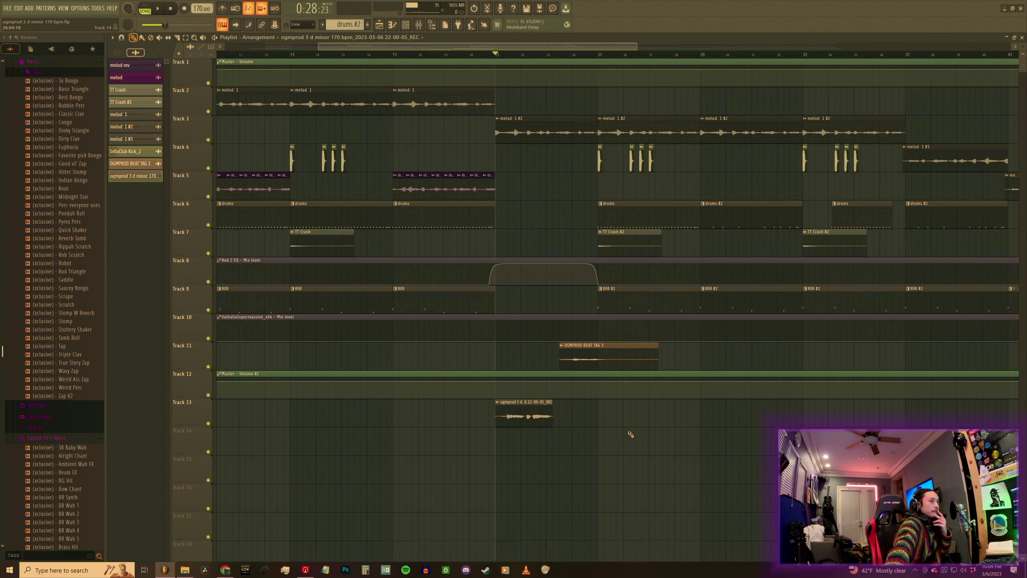
click(158, 9)
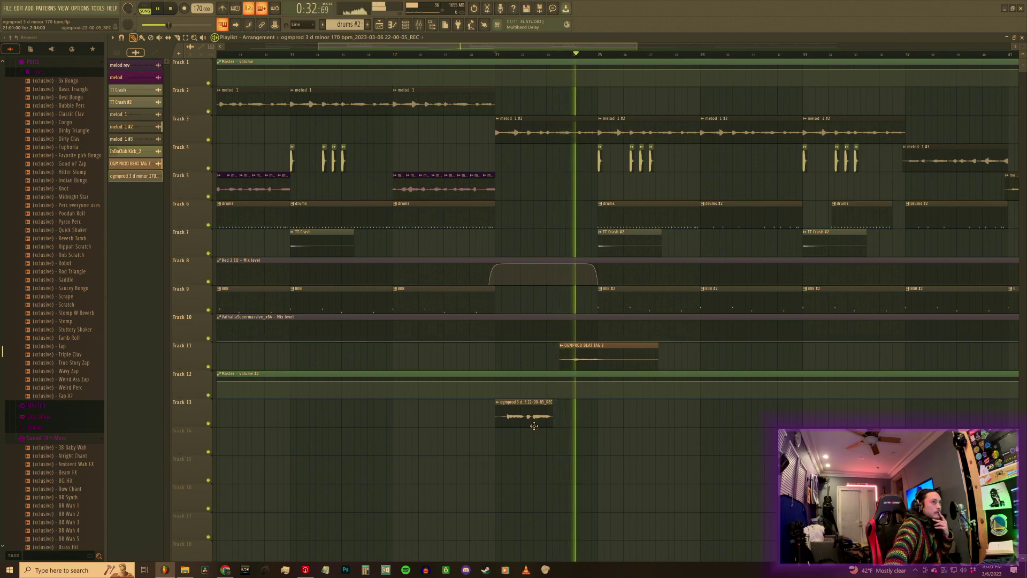
click(613, 413)
drag(657, 413, 706, 412)
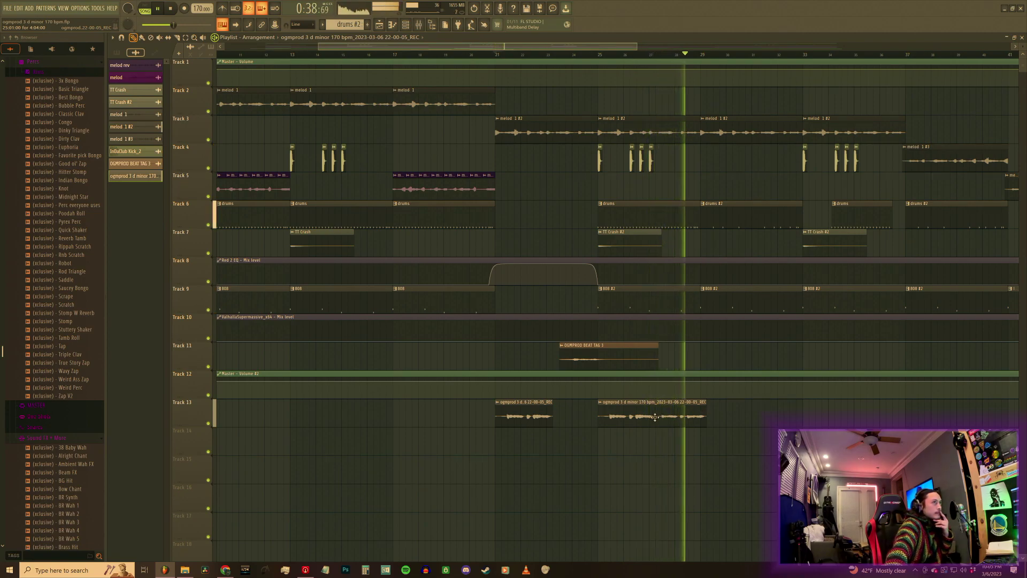
drag(709, 416, 662, 423)
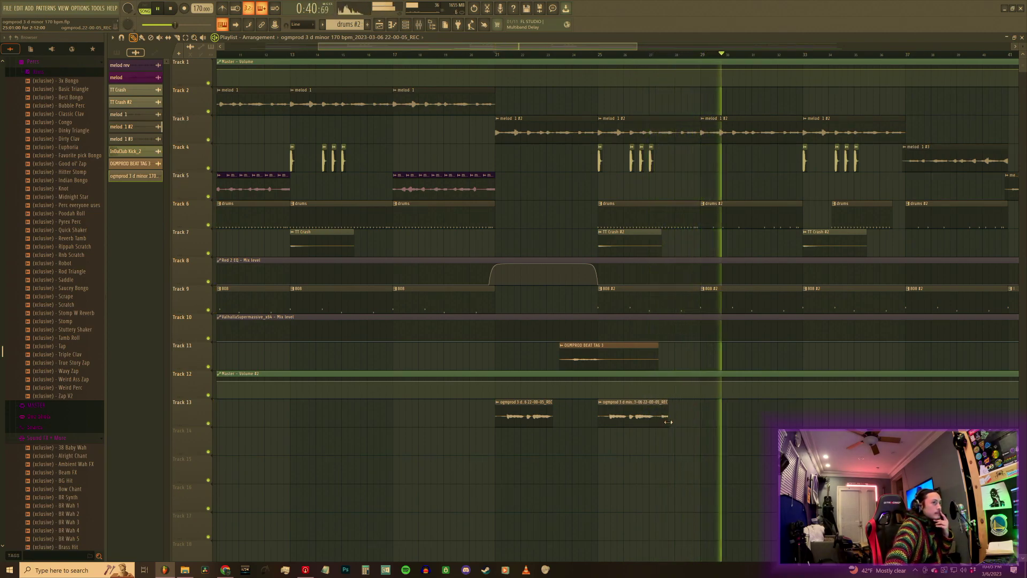
right_click(655, 423)
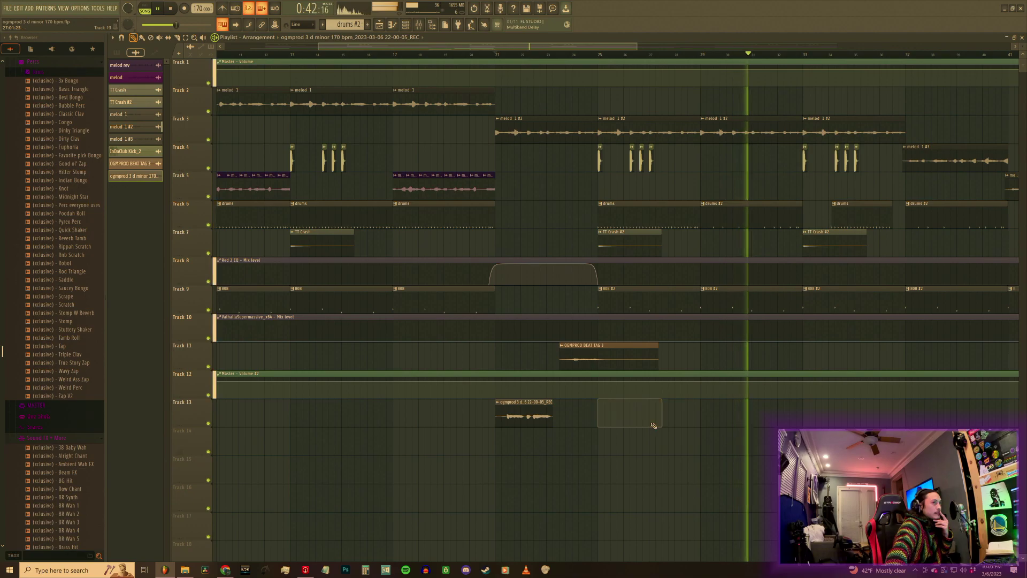
Delete the last vocal clip from Track 13 and show the mixer with the start of the song in view.
right_click(522, 420)
drag(316, 46, 205, 56)
key(F9)
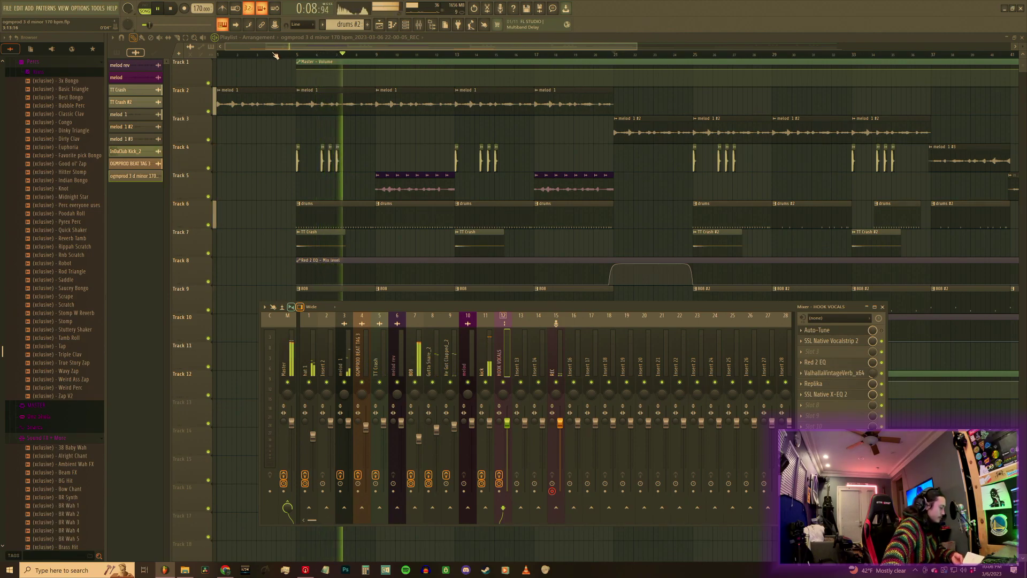
Replay the song from the beginning several times to listen to the beat without vocals.
click(170, 8)
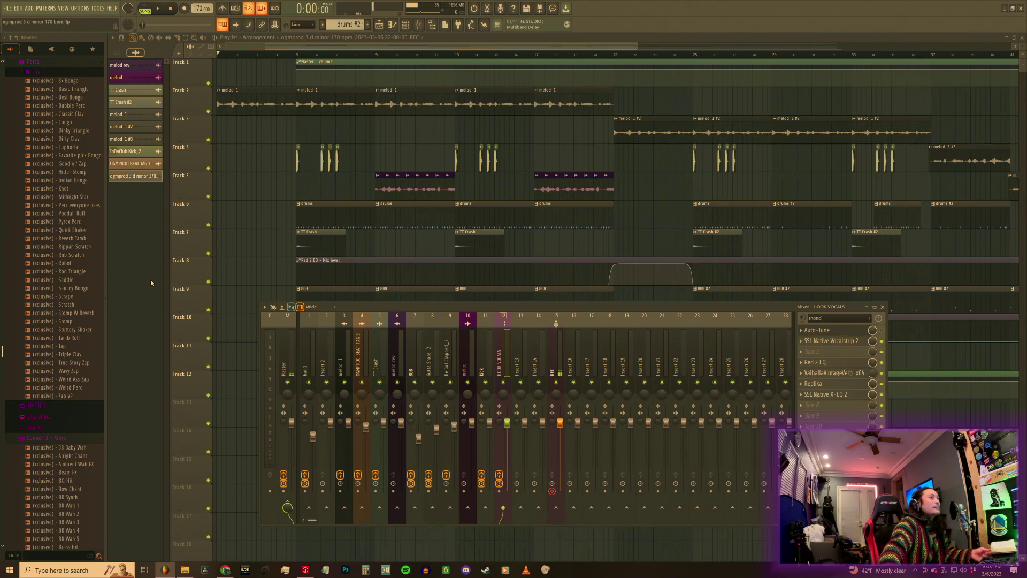
click(163, 10)
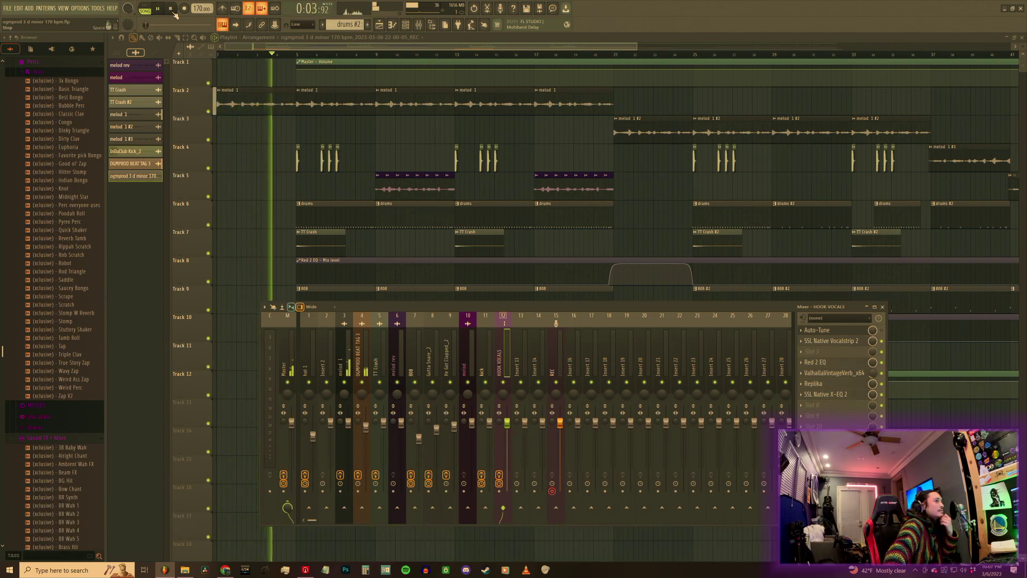
click(171, 9)
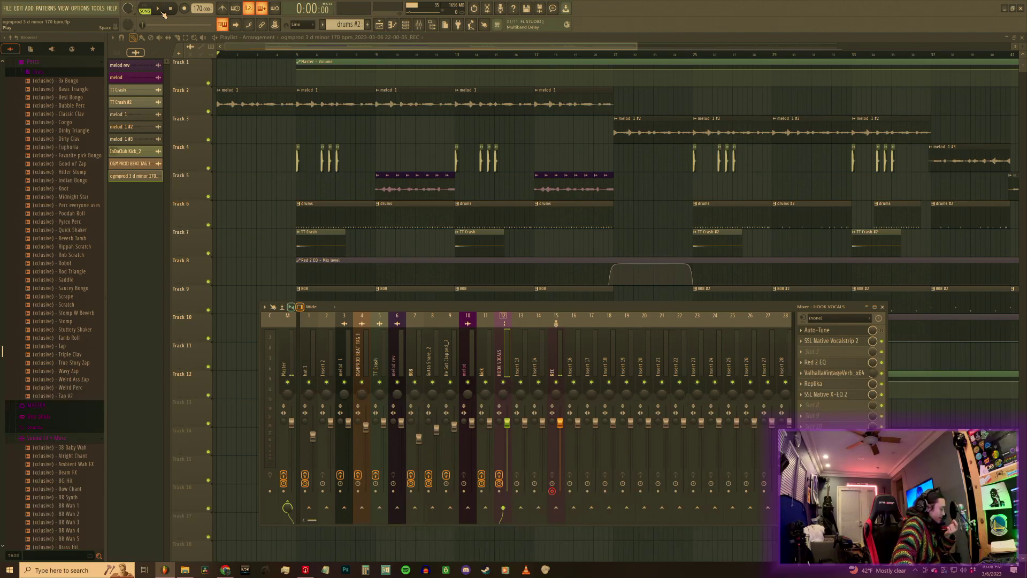
click(160, 10)
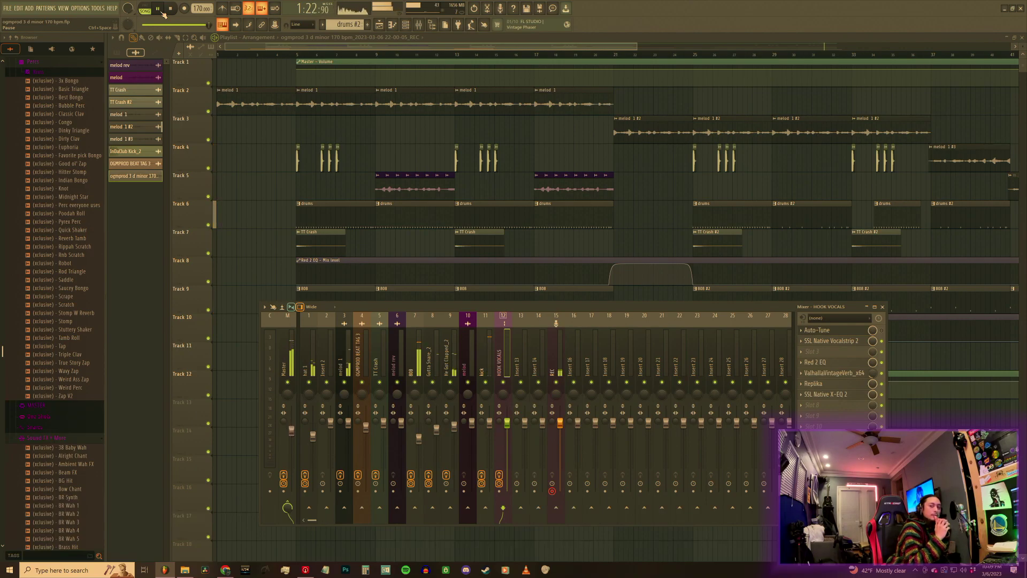
key(space)
key(space)
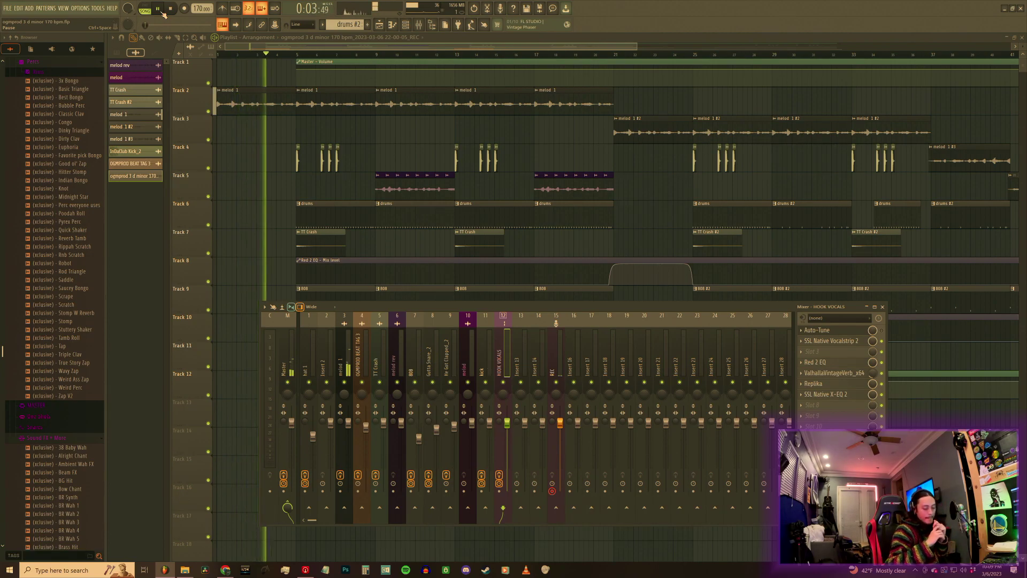
key(space)
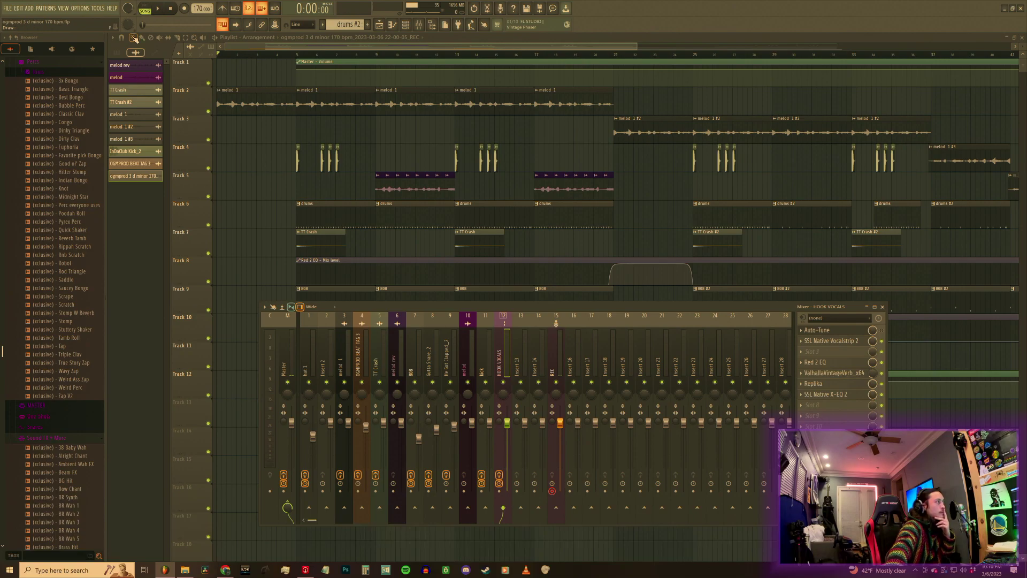
Hide the mixer, listen to the song from bar 21, and stop playback.
click(157, 9)
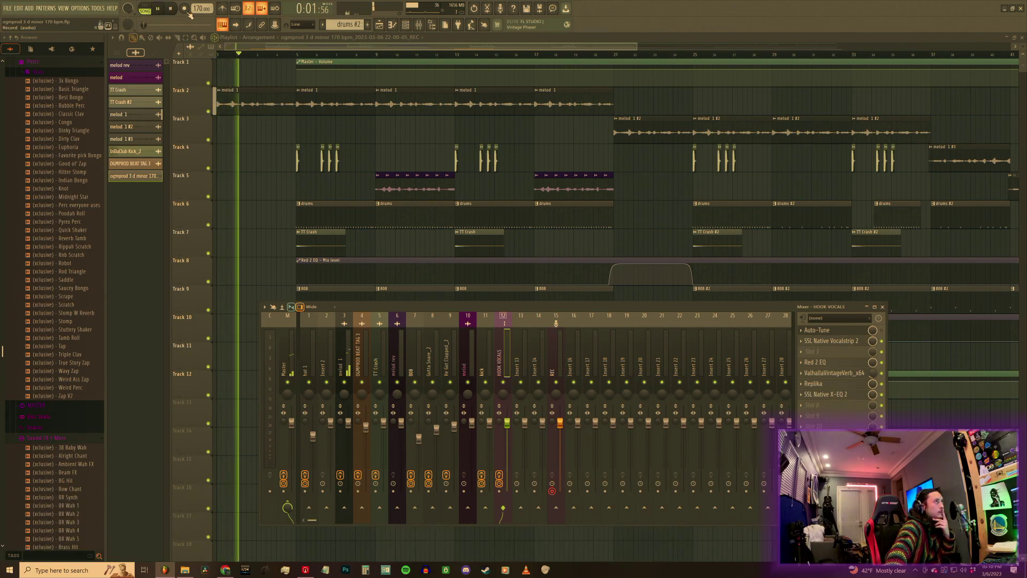
key(F9)
click(615, 56)
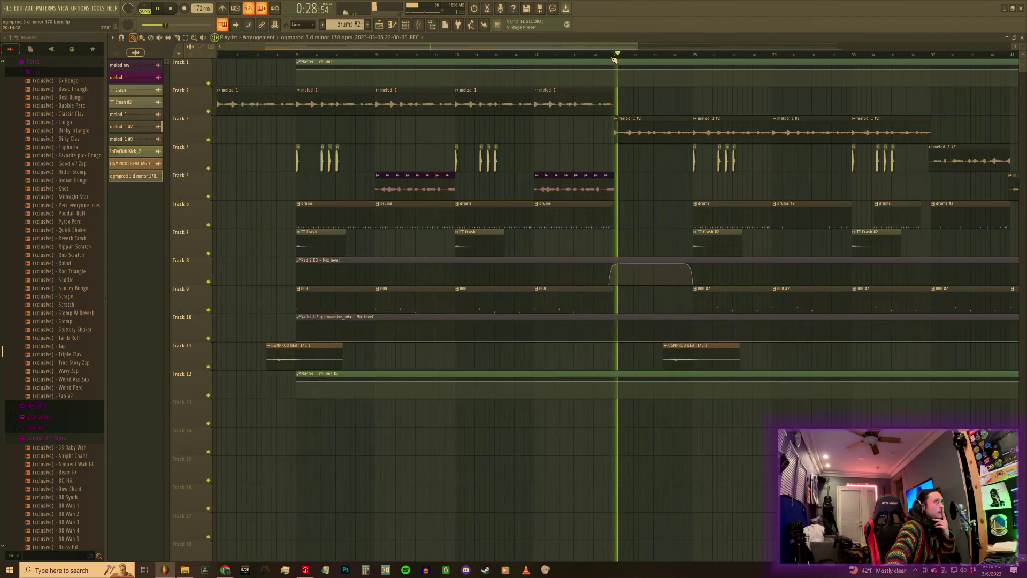
scroll(666, 48, right, 4)
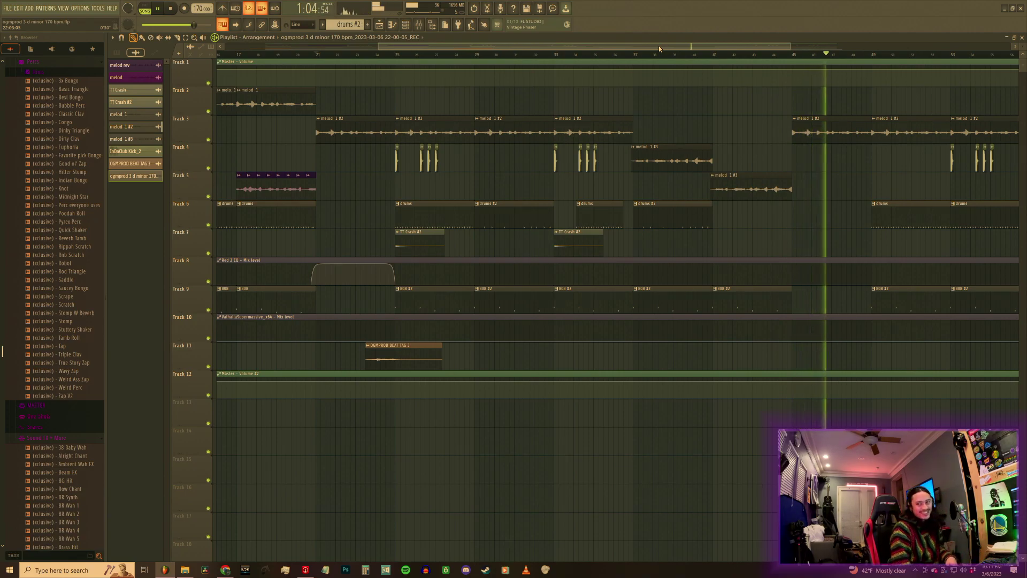
key(space)
key(space)
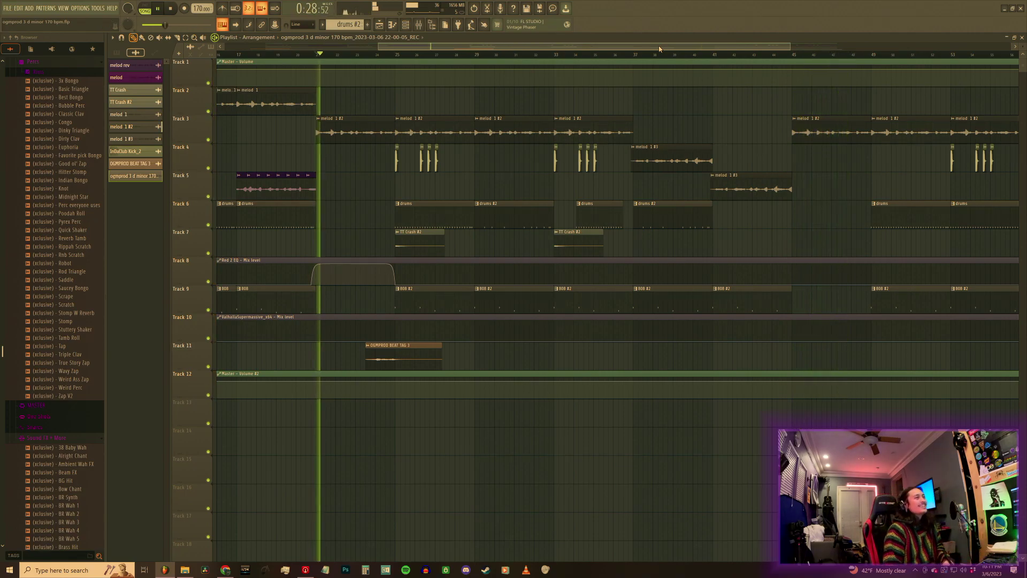
key(space)
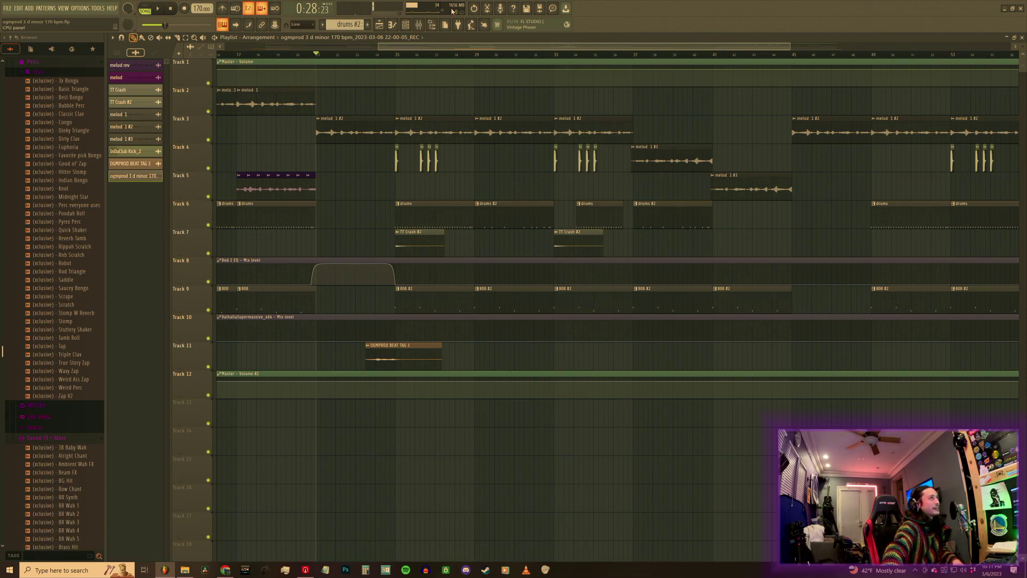
Select the REC track in the mixer and play the song from bar 13.
drag(378, 46, 235, 46)
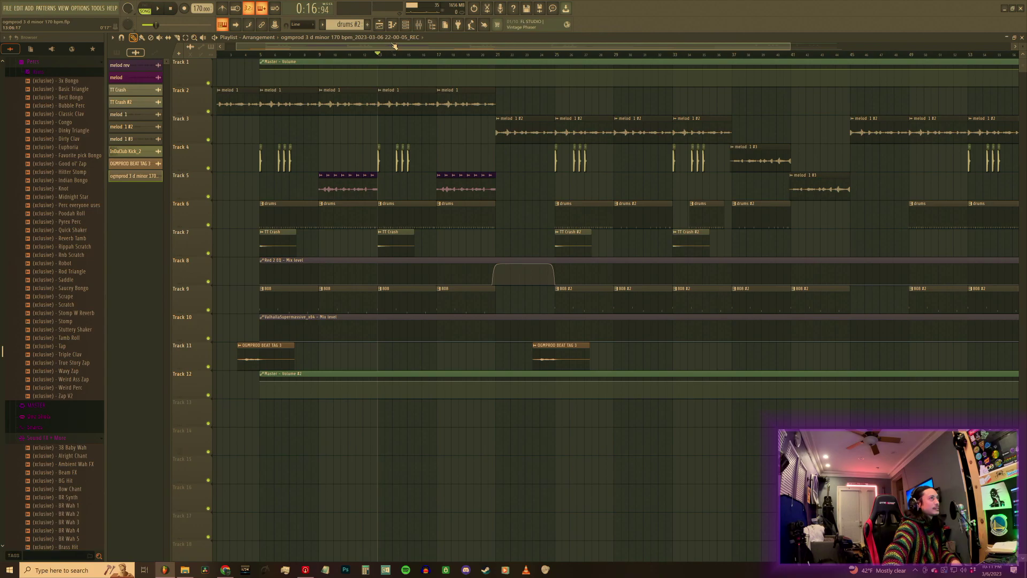
click(409, 26)
click(410, 26)
click(418, 26)
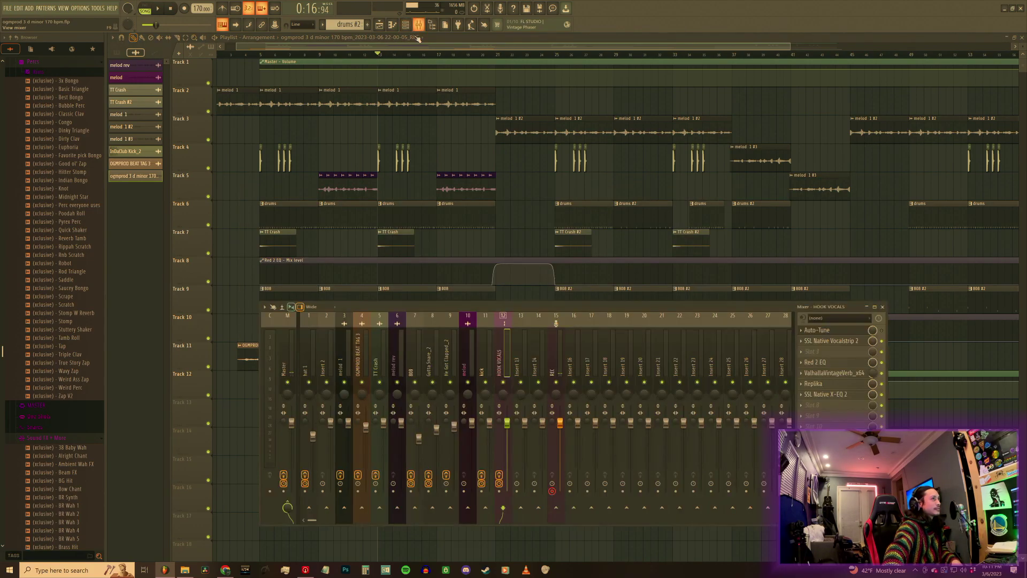
click(560, 364)
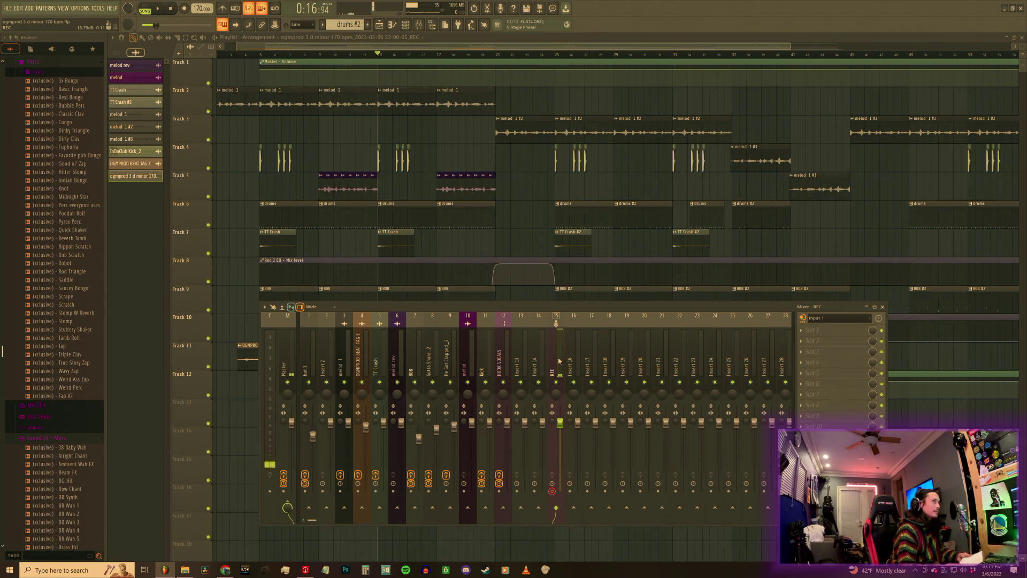
key(space)
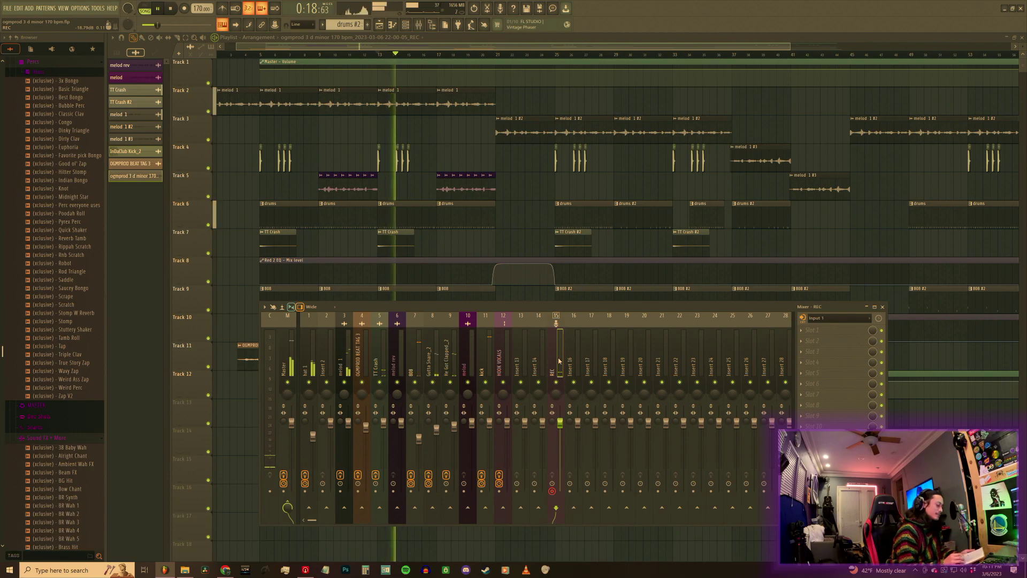